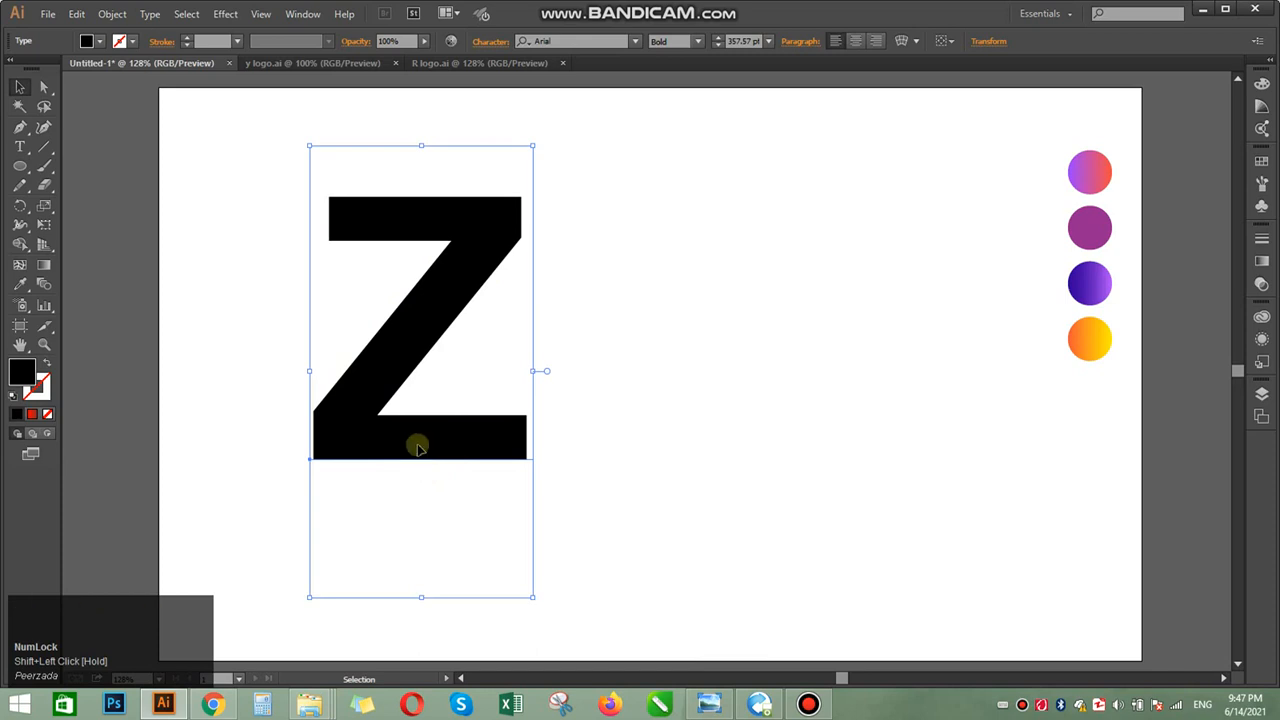
Reposition the letter Z slightly left and enlarge it proportionally to about 451 pt.
left_click_drag(418, 449, 399, 449)
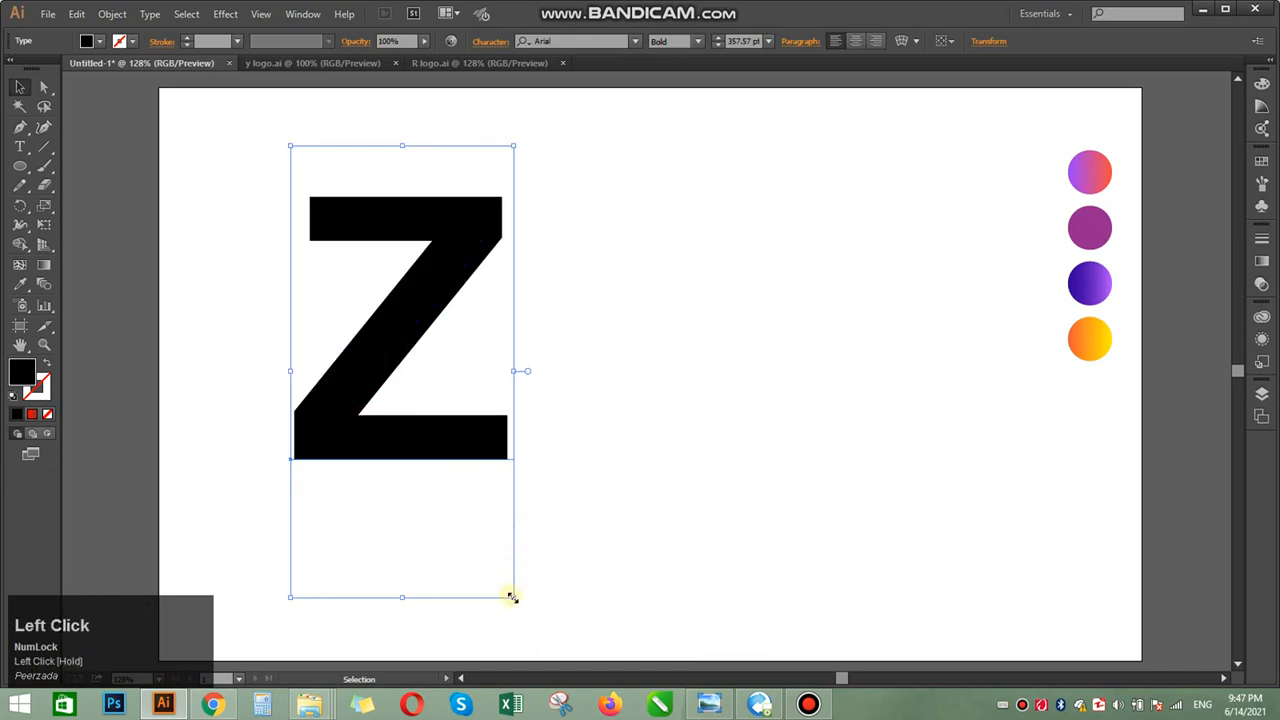
left_click_drag(506, 597, 590, 650)
left_click_drag(458, 472, 455, 478)
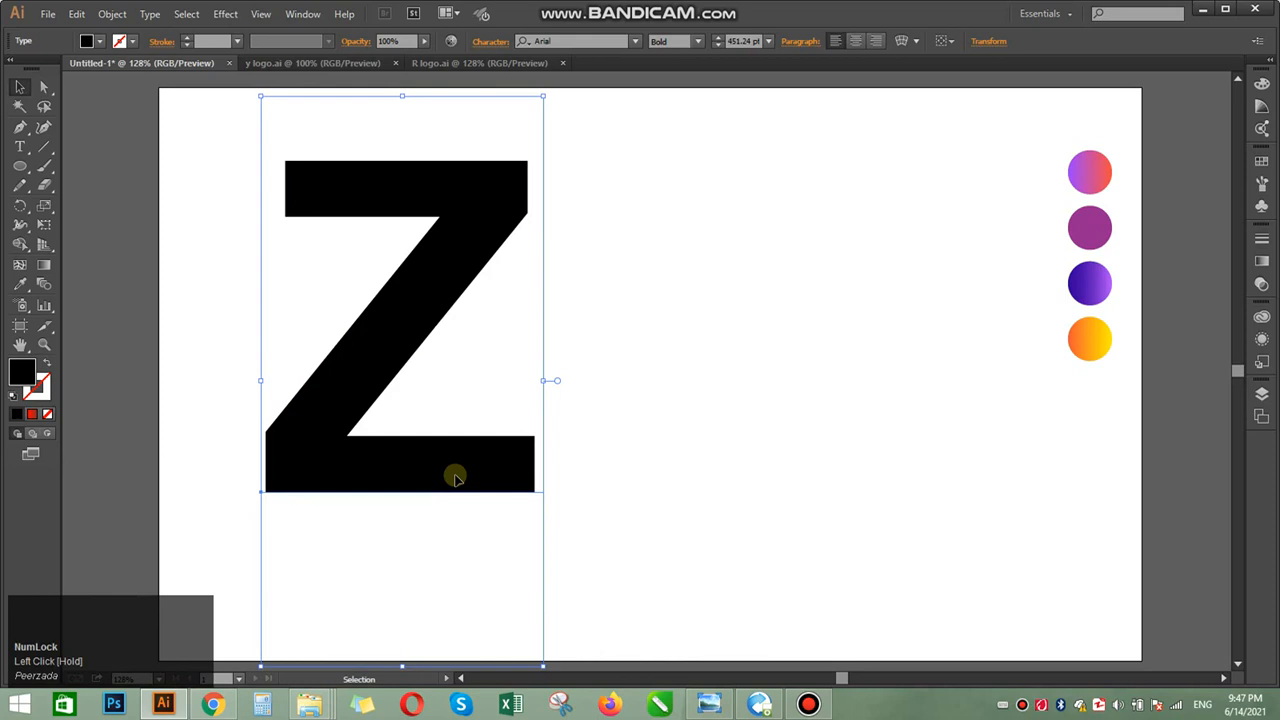
Convert the letter Z to outlines and shift it slightly down and right on the artboard.
right_click(454, 478)
left_click(571, 583)
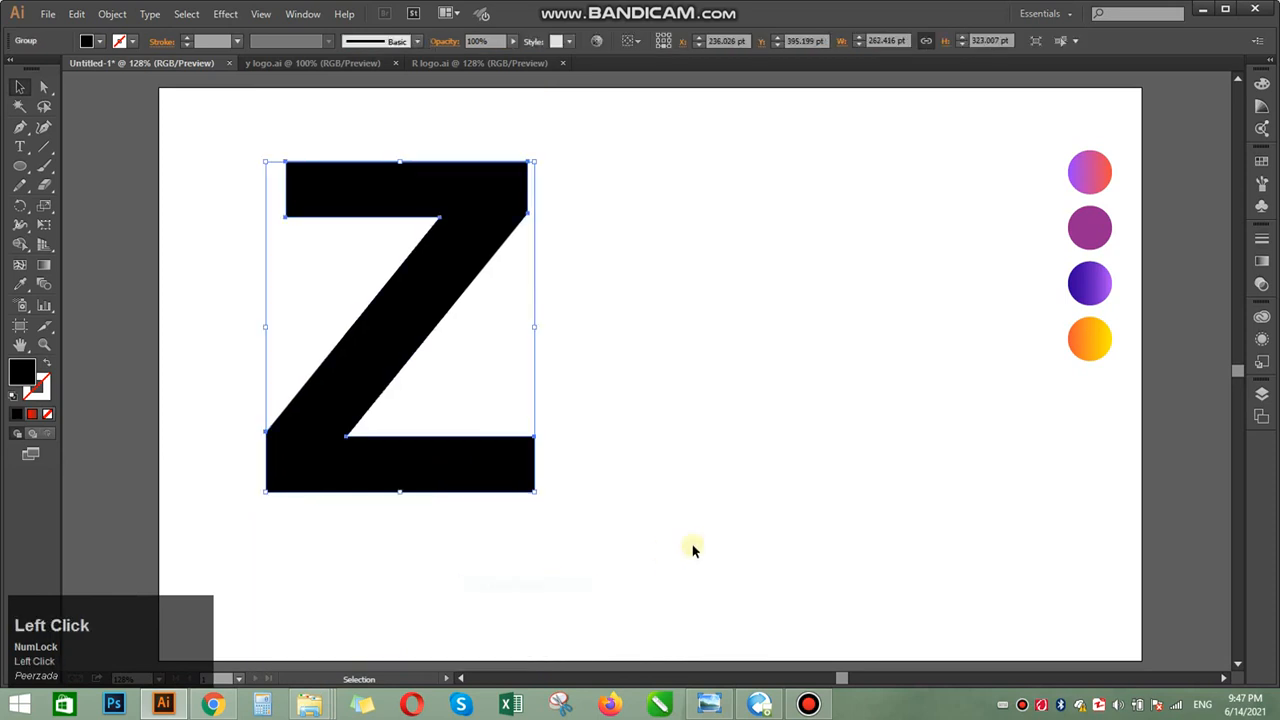
left_click(692, 544)
left_click_drag(523, 471, 553, 494)
left_click(666, 494)
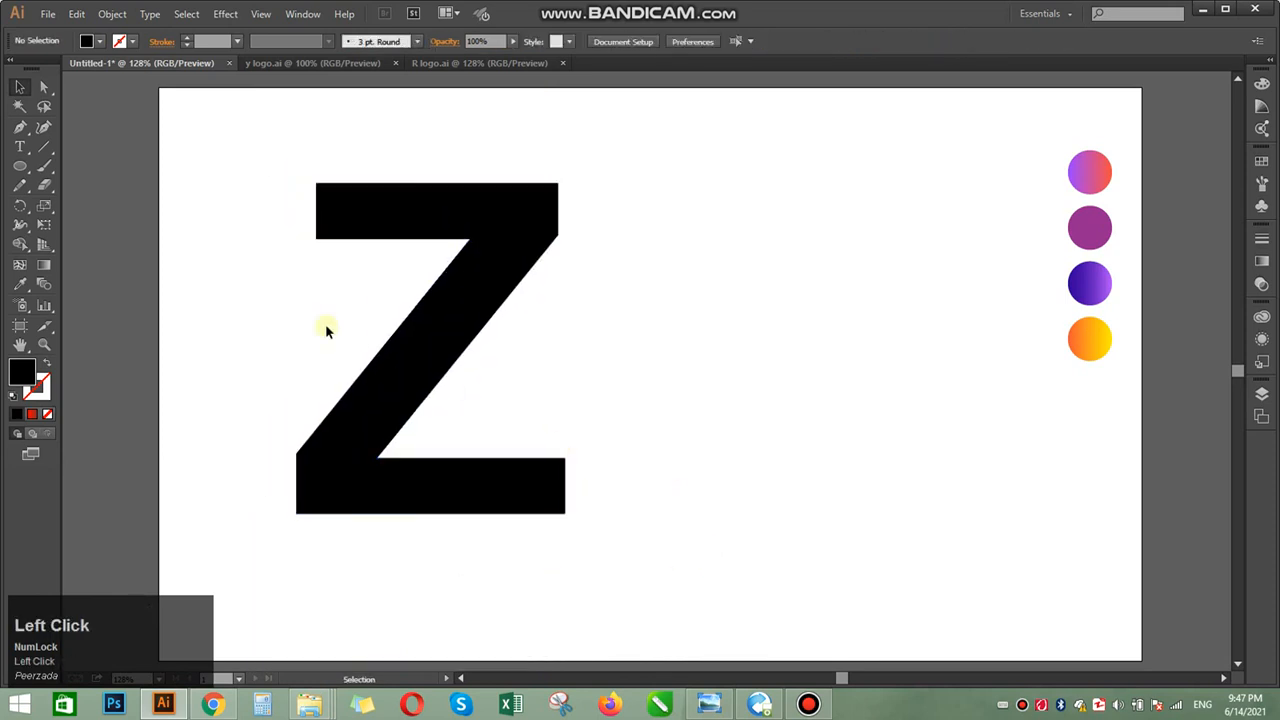
Fully round the left end of the Z's upper bar and the right end of its lower bar.
left_click(44, 87)
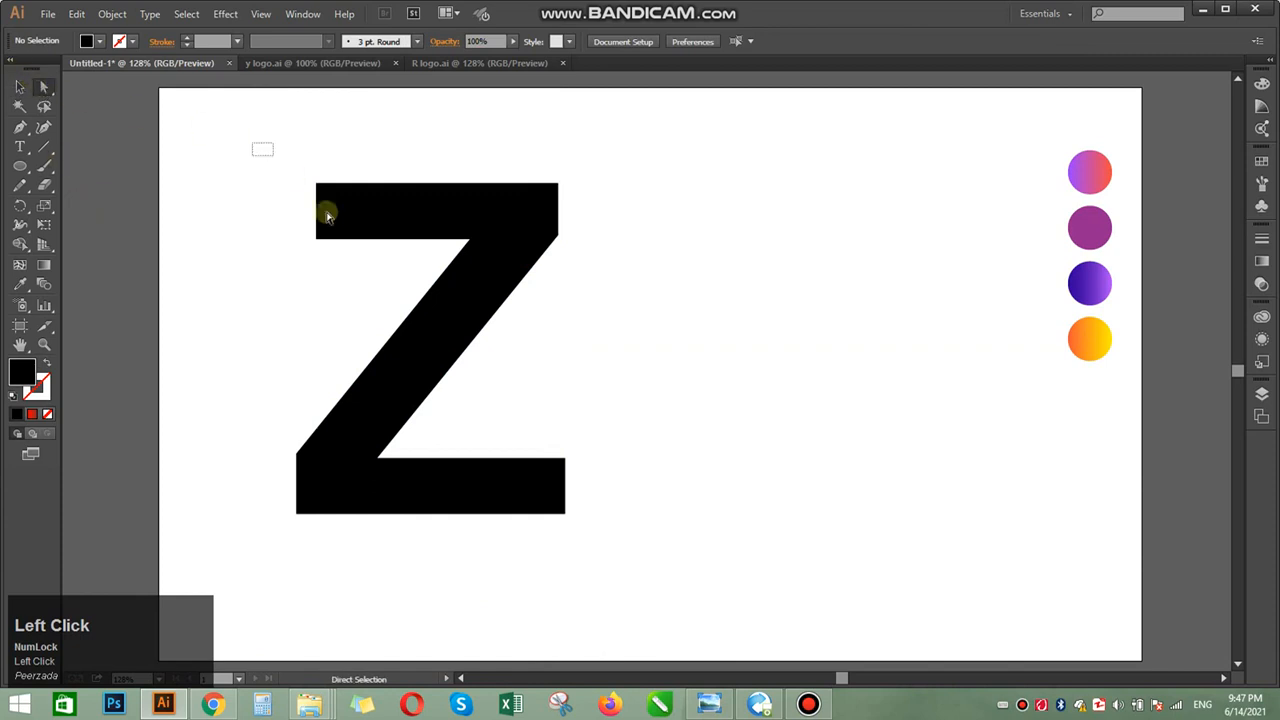
left_click(327, 215)
left_click_drag(327, 229, 612, 300)
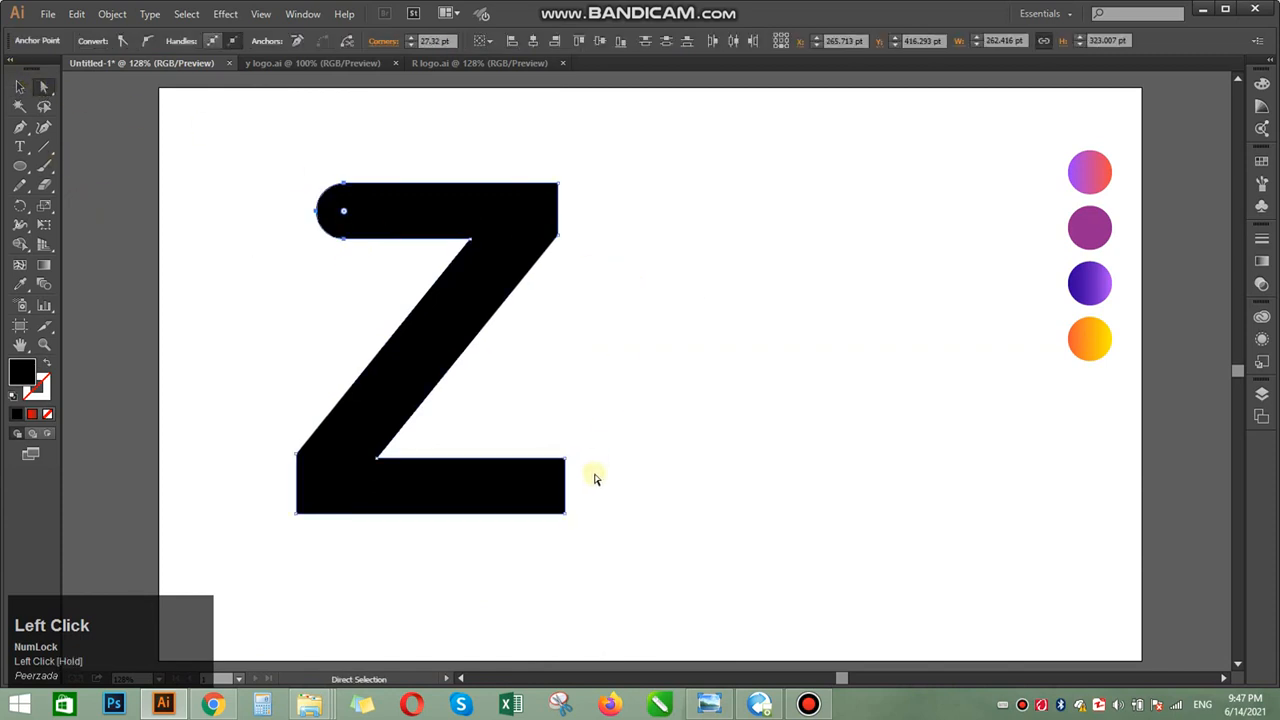
left_click_drag(558, 508, 457, 491)
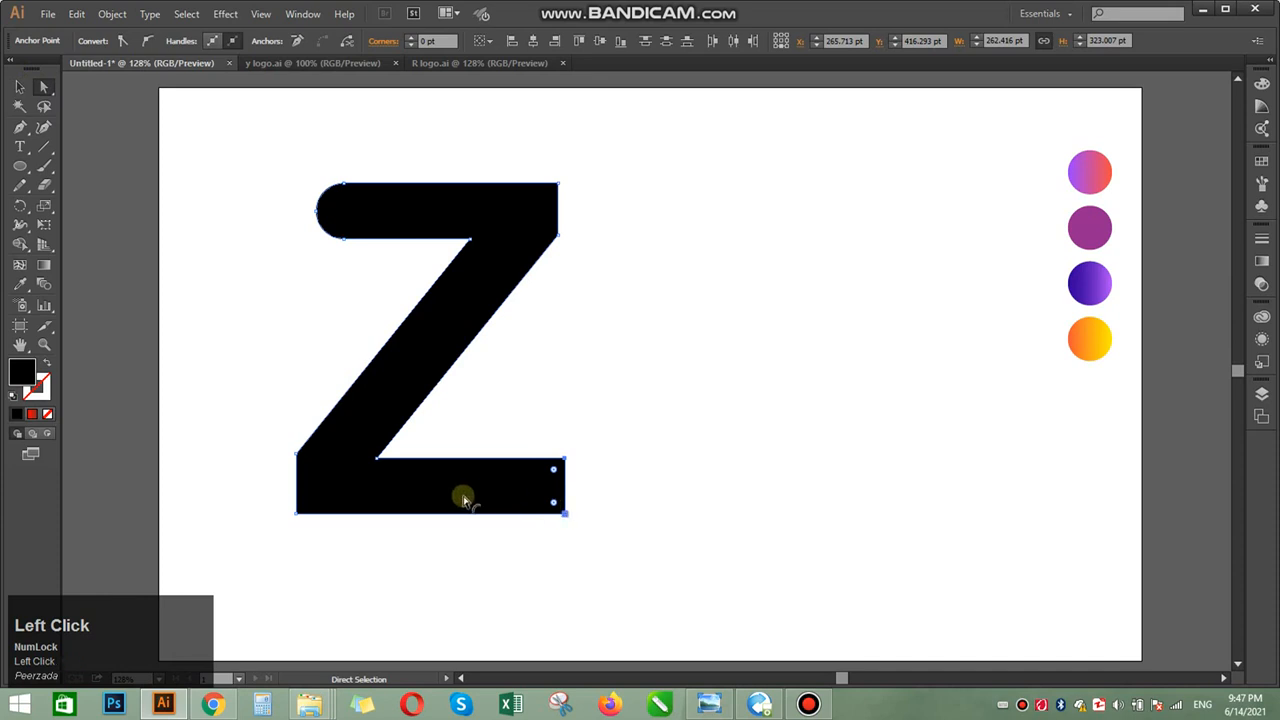
left_click(633, 300)
Round the outer corners of the Z where the diagonal meets the upper bar and the lower bar.
left_click(549, 243)
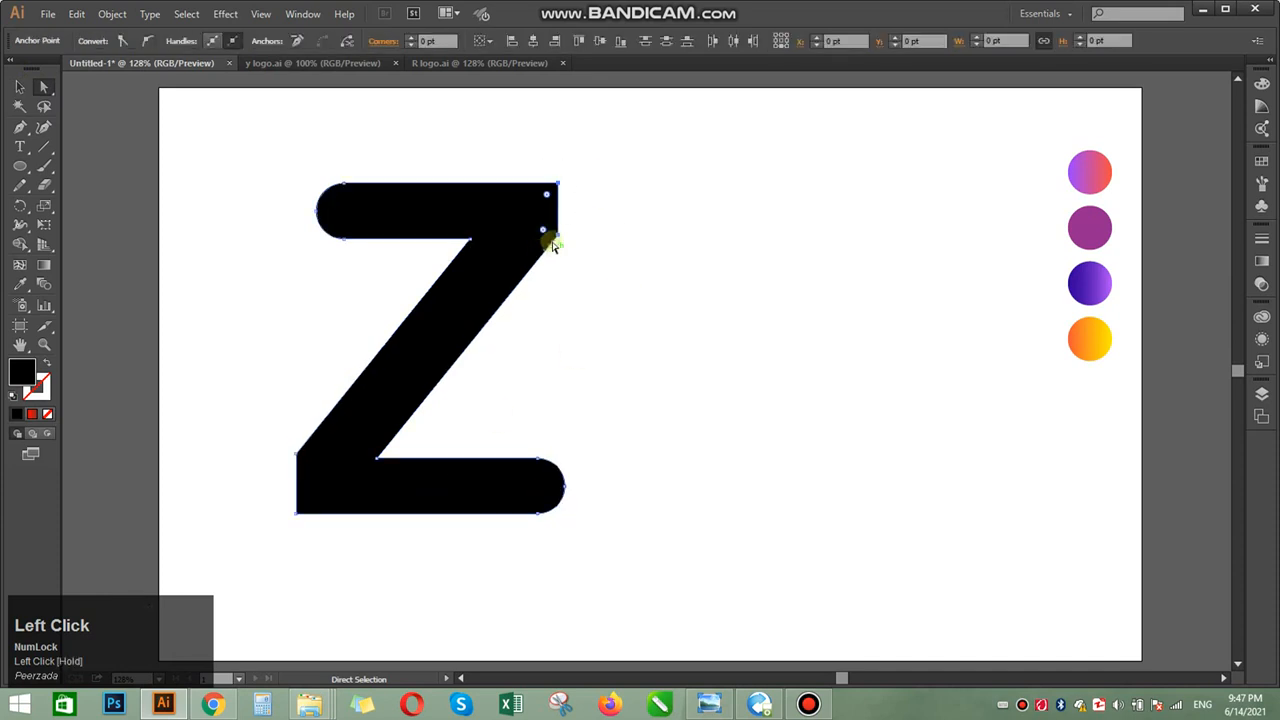
left_click_drag(543, 234, 624, 350)
left_click(624, 350)
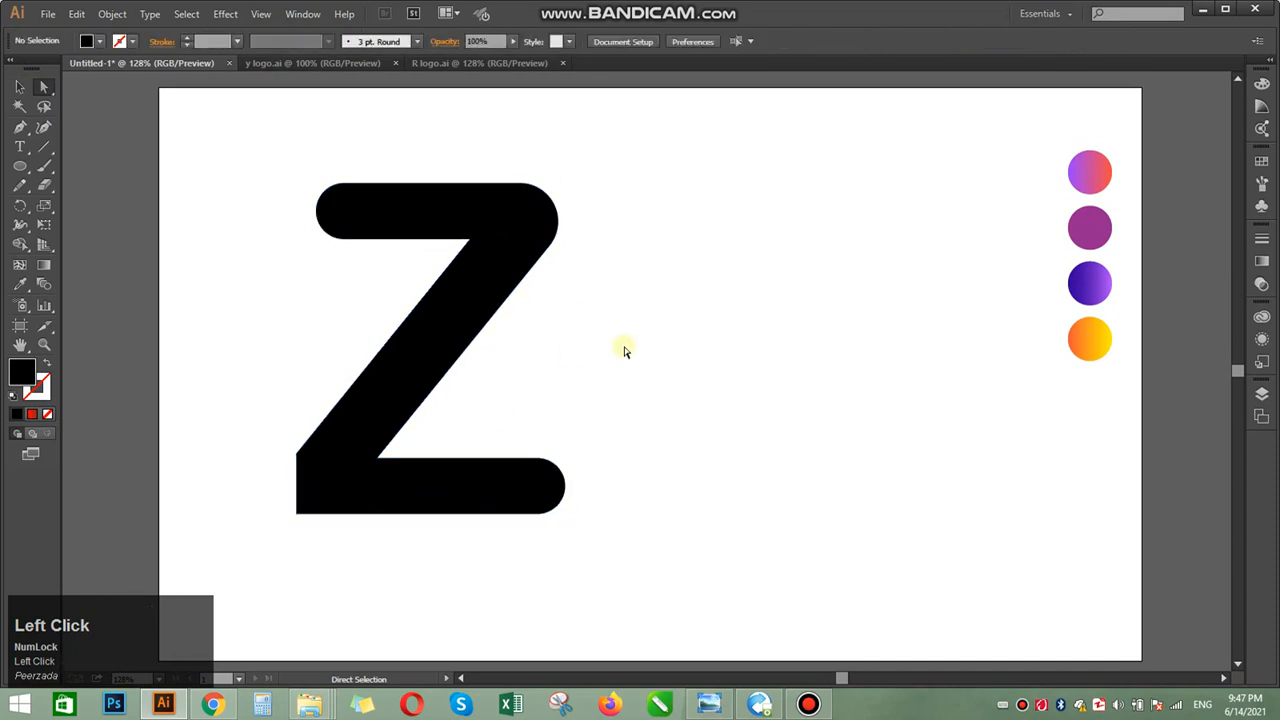
left_click_drag(248, 394, 336, 566)
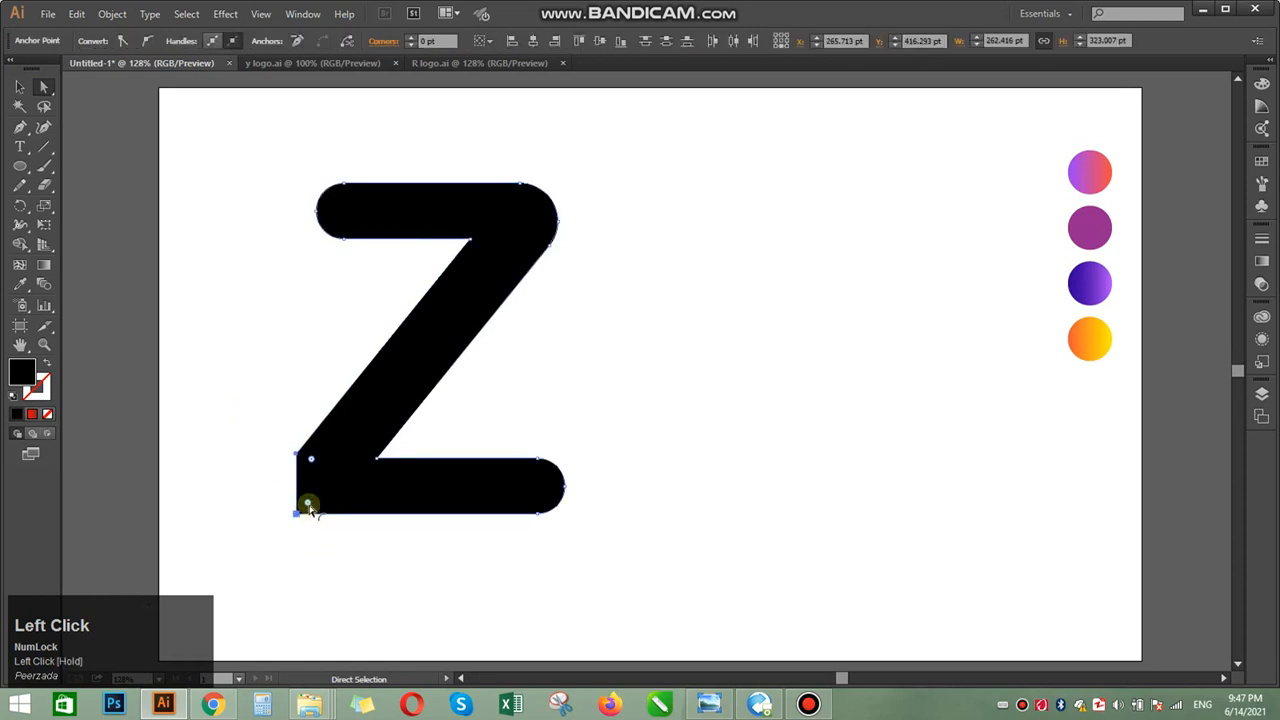
left_click_drag(309, 507, 508, 512)
left_click(468, 559)
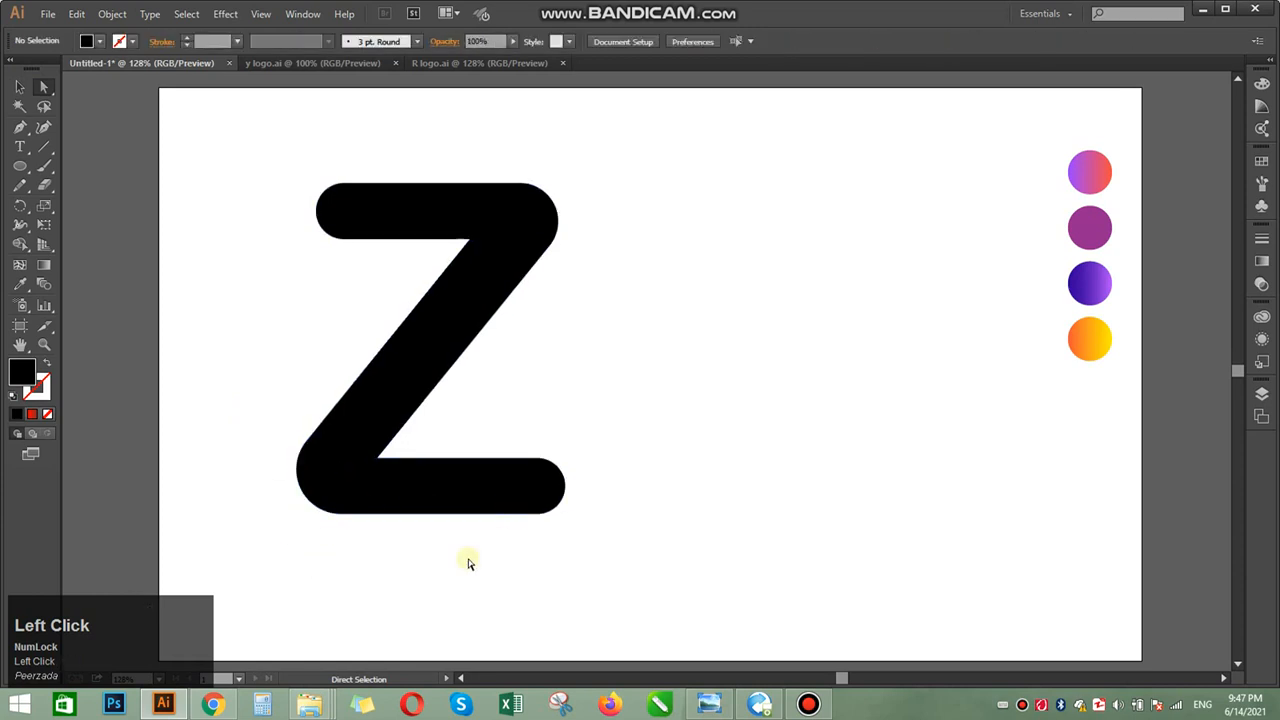
Move the rounded Z right toward the centre of the artboard.
left_click(20, 87)
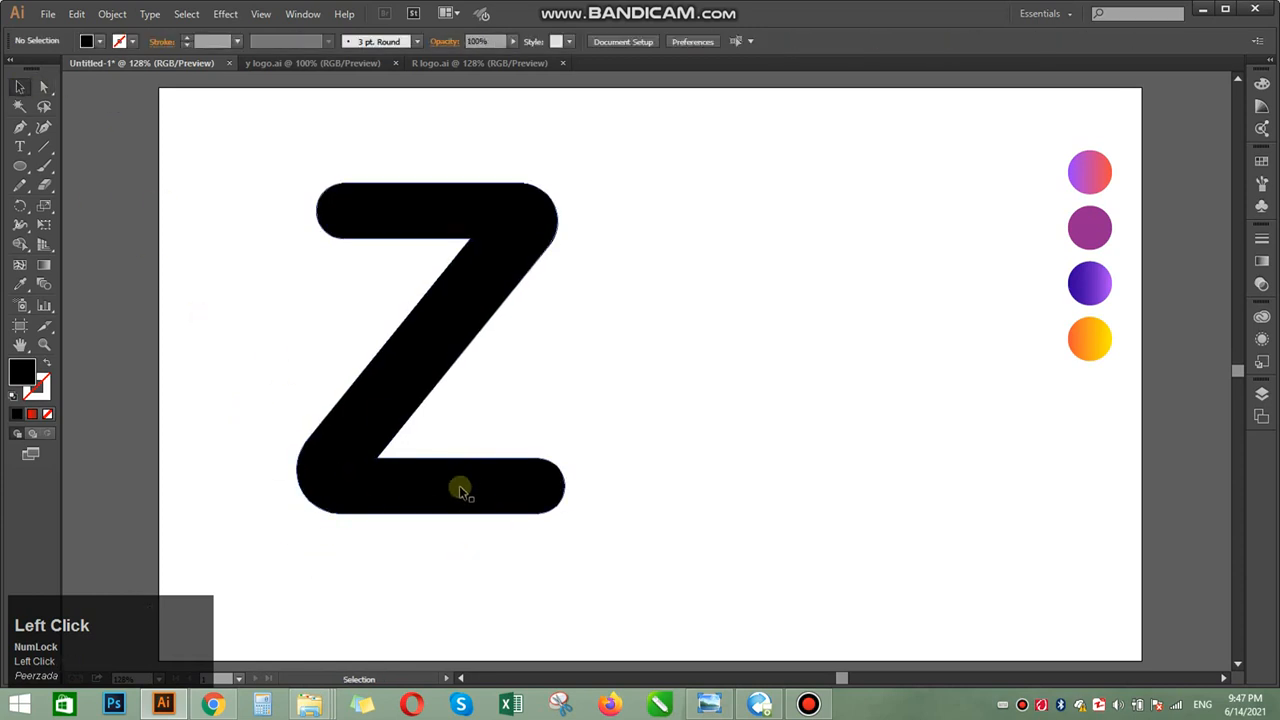
left_click_drag(459, 485, 609, 495)
left_click(823, 595)
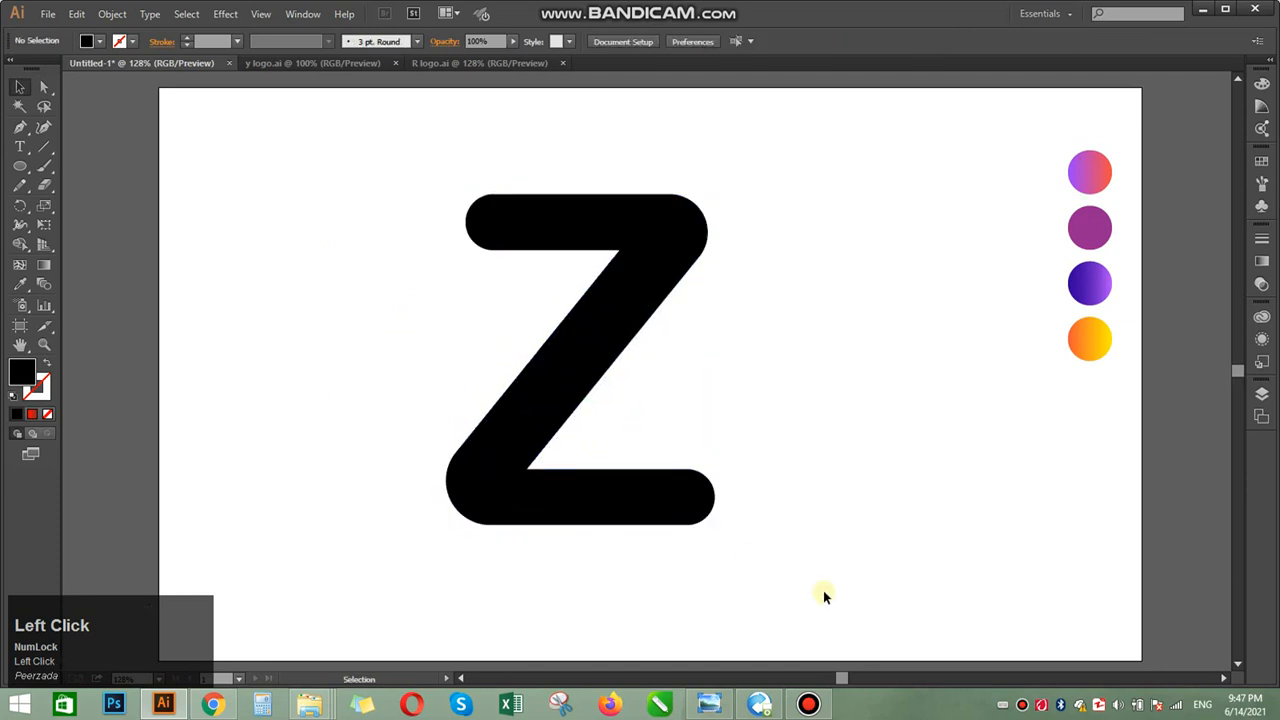
Draw a curved Pen path across the Z's upper-right junction through the inner corner, with no fill and a black stroke.
left_click(20, 127)
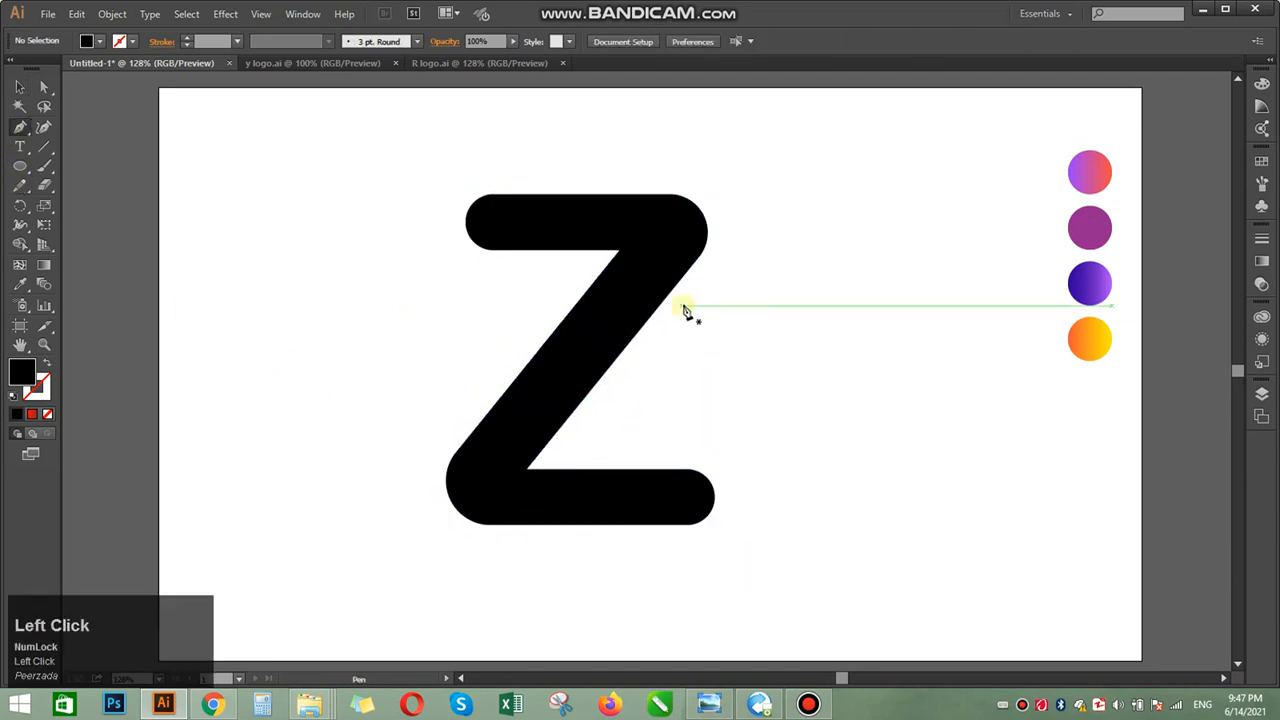
left_click(709, 229)
left_click_drag(567, 284, 497, 350)
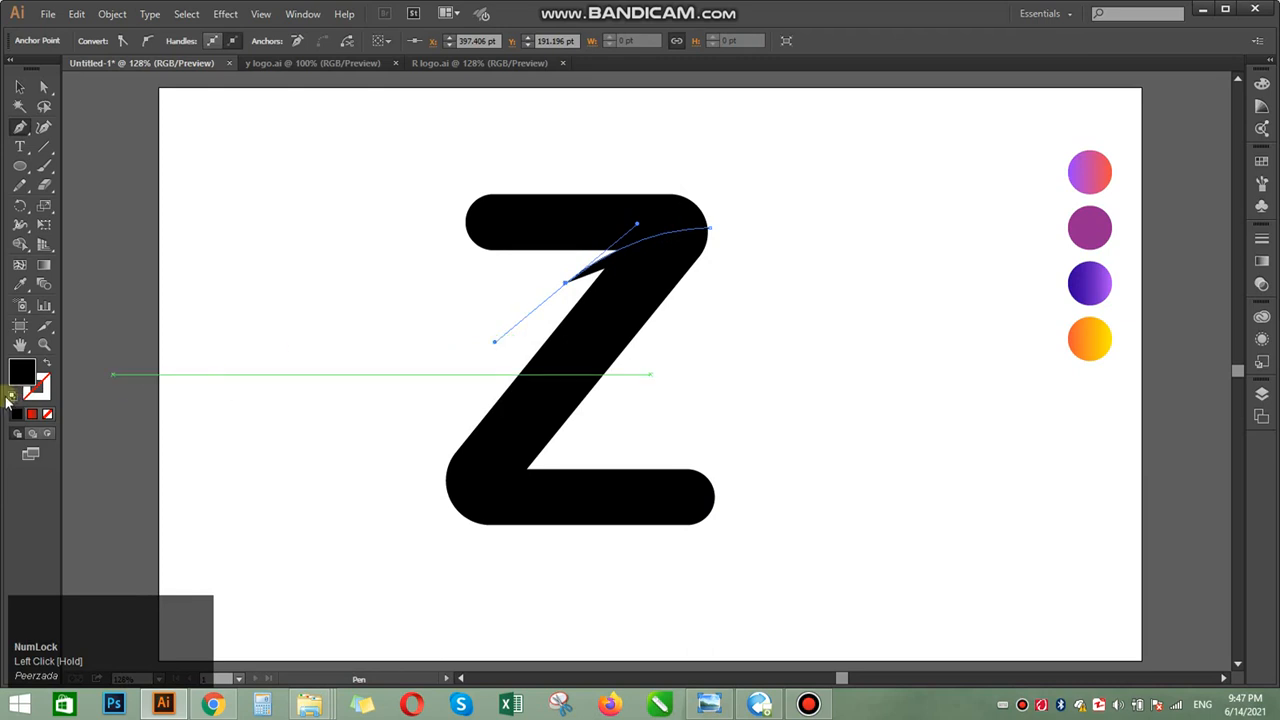
left_click(12, 397)
left_click(47, 416)
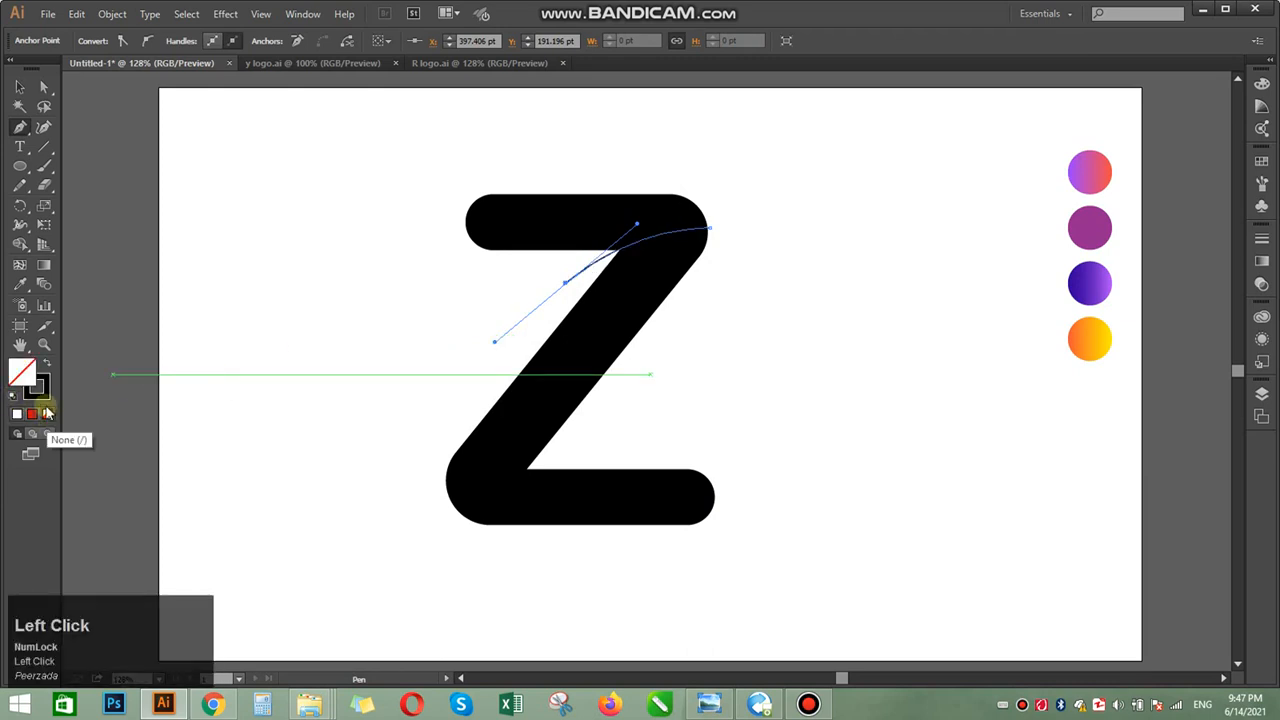
Draw a second curved Pen path across the Z's lower-left junction, from the inner corner to beyond the outer edge.
left_click(18, 130)
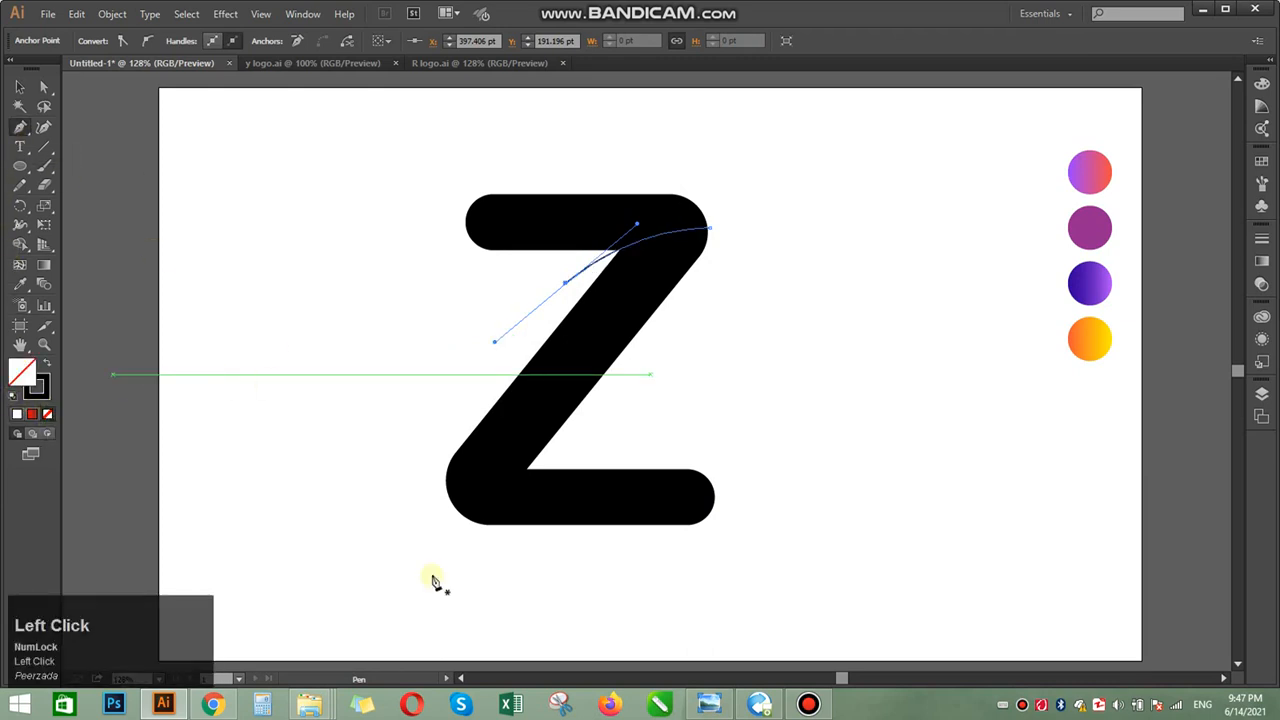
left_click(540, 463)
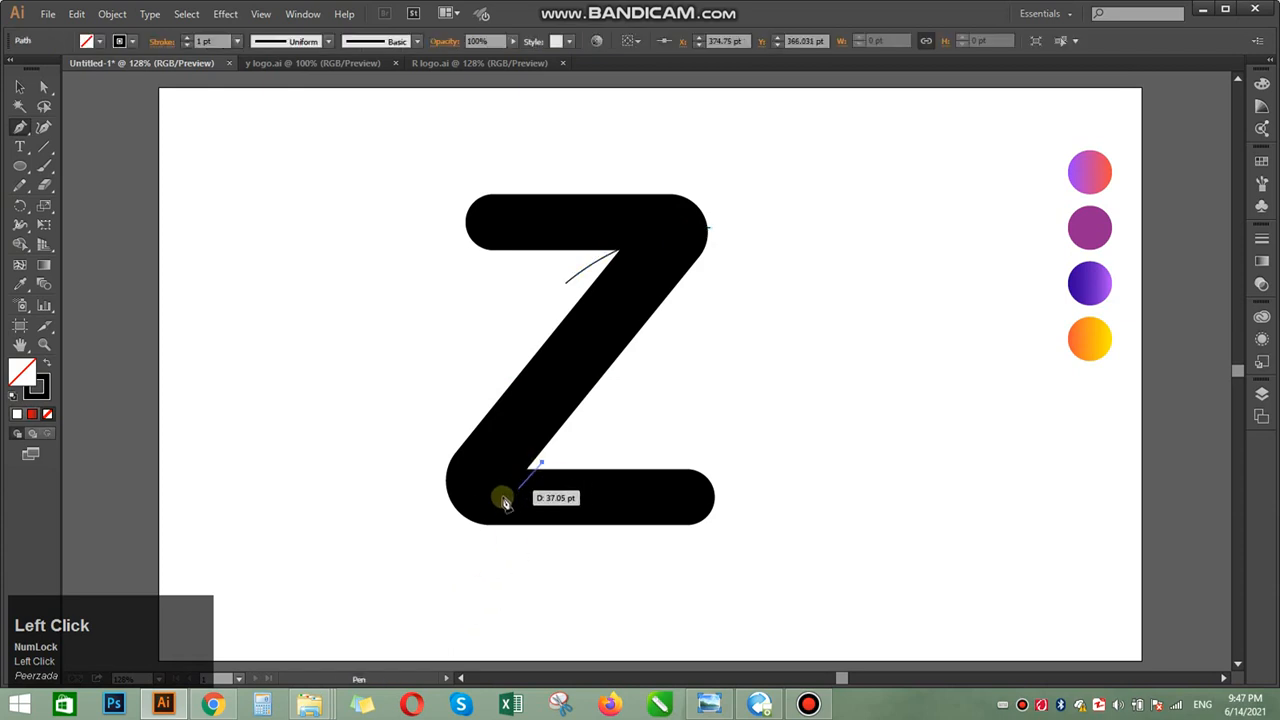
left_click_drag(440, 559, 407, 617)
Divide the Z along both curves with Pathfinder Divide and ungroup the resulting pieces.
left_click(20, 87)
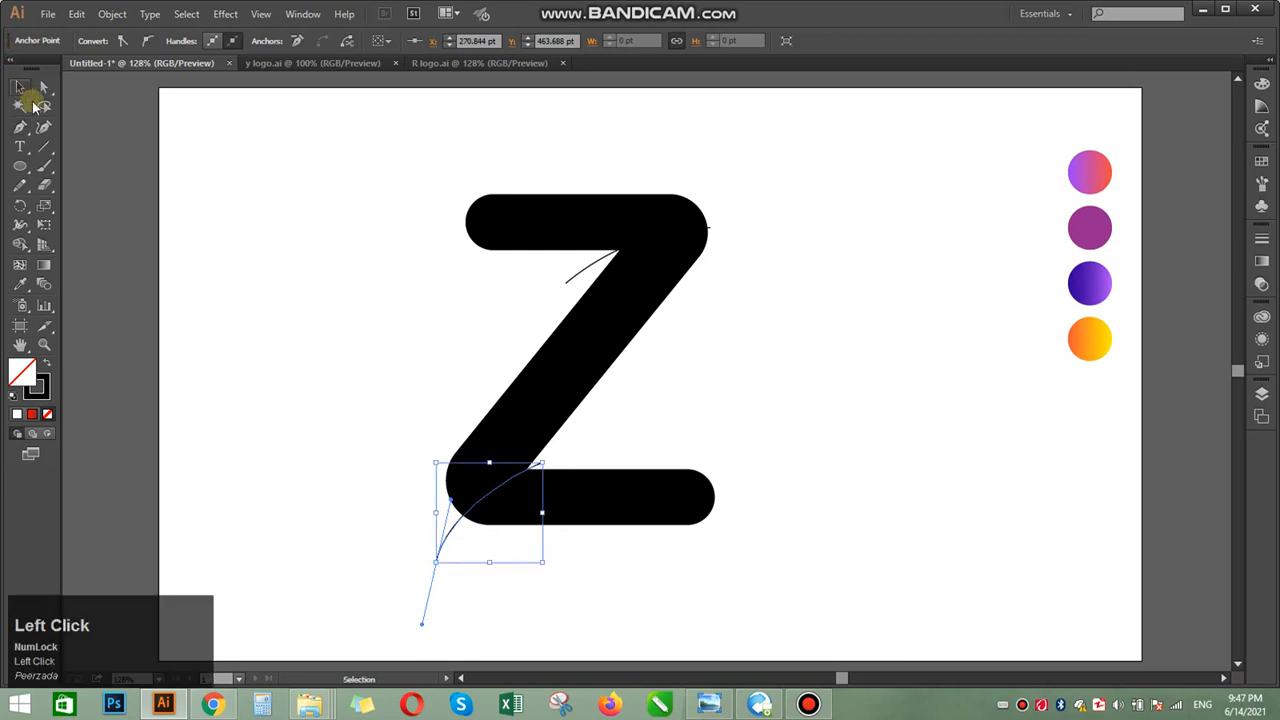
left_click_drag(352, 195, 682, 522)
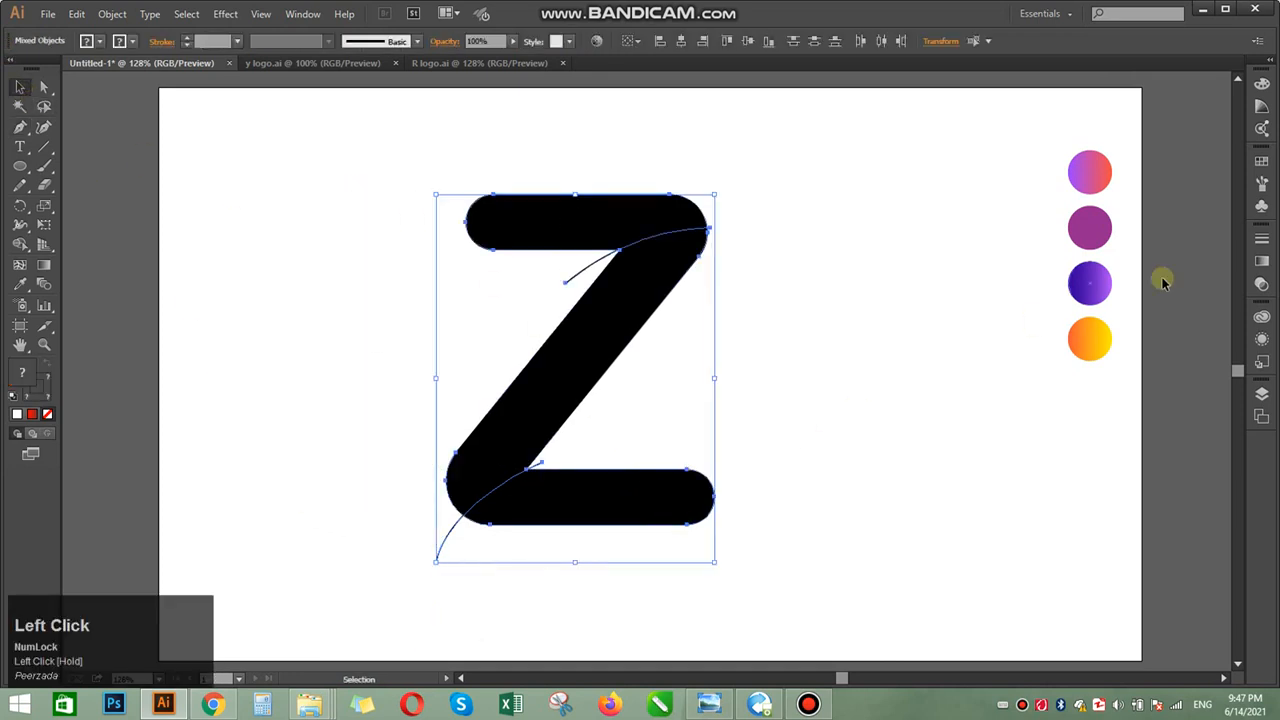
left_click(302, 14)
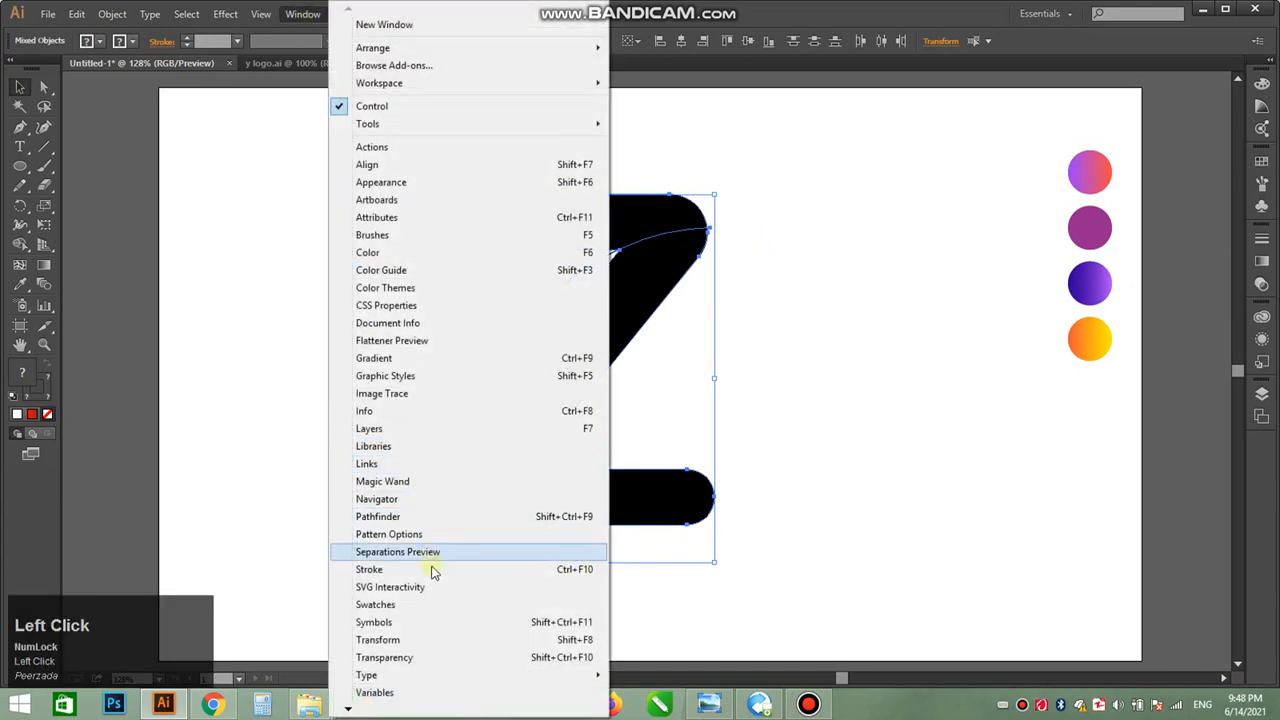
left_click(443, 518)
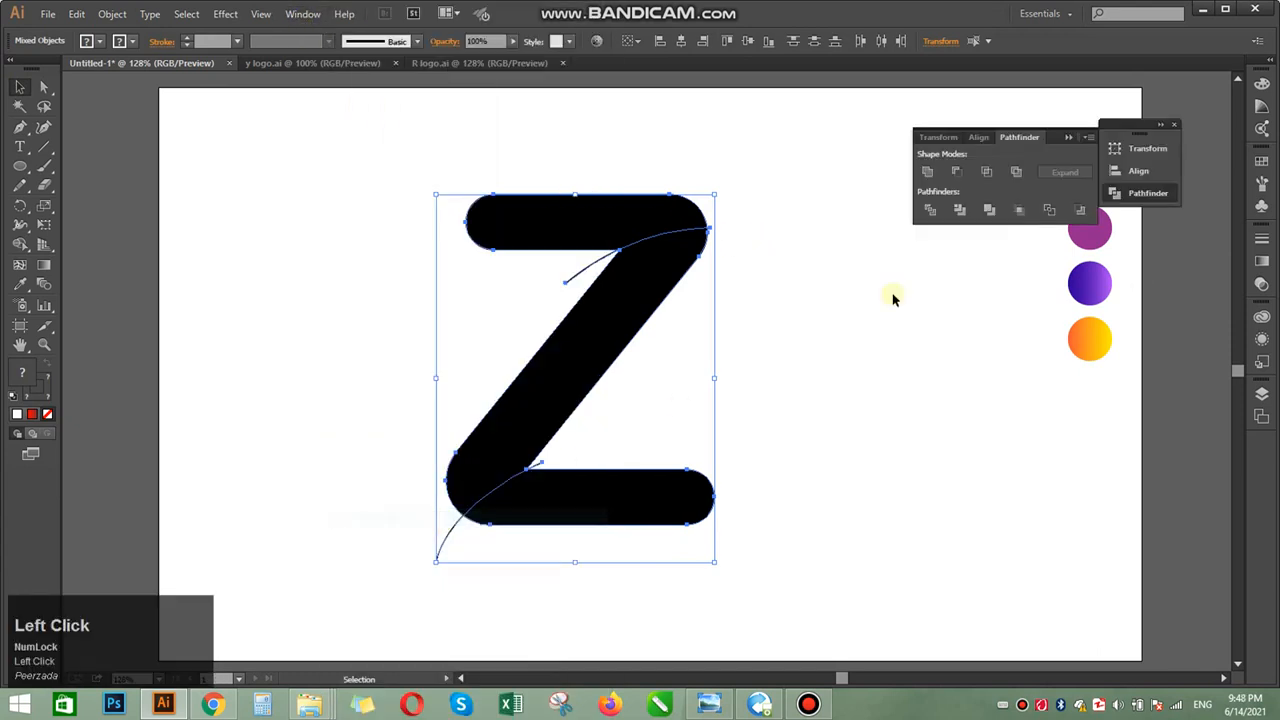
left_click(933, 213)
right_click(799, 332)
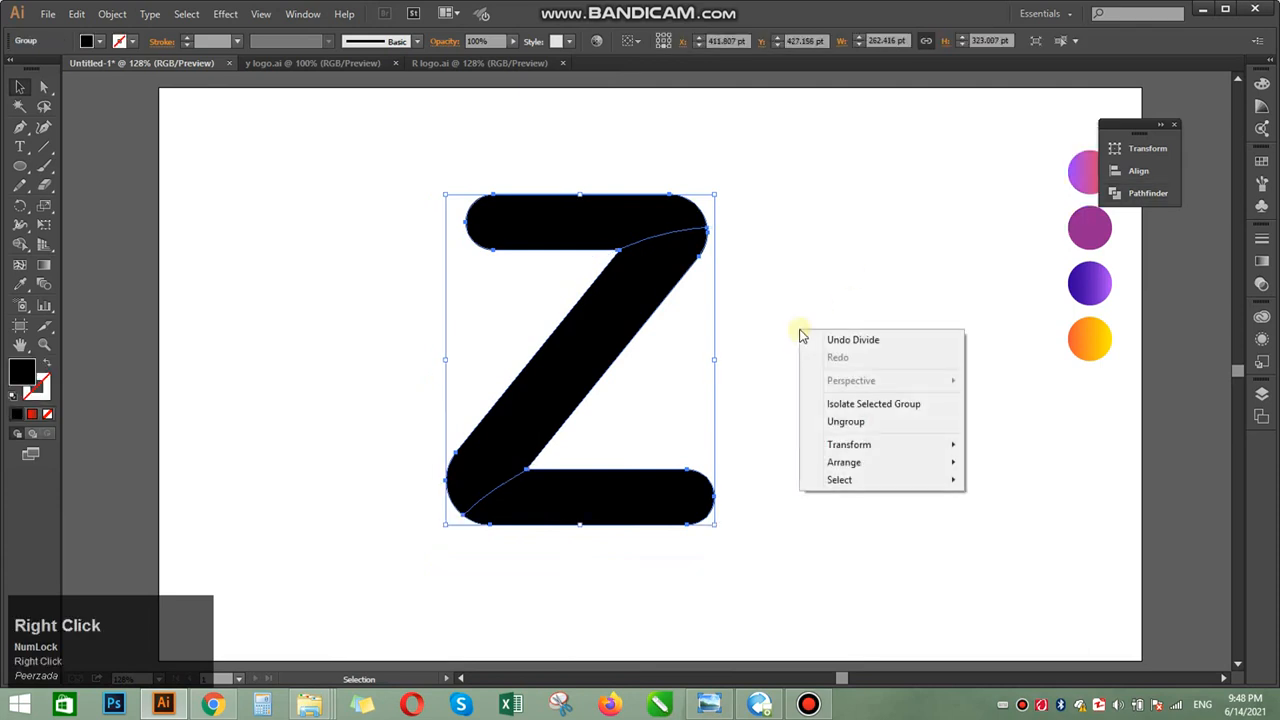
left_click(889, 423)
Fill the Z's upper bar with the purple-to-orange gradient sampled from the topmost colour circle.
left_click(637, 236)
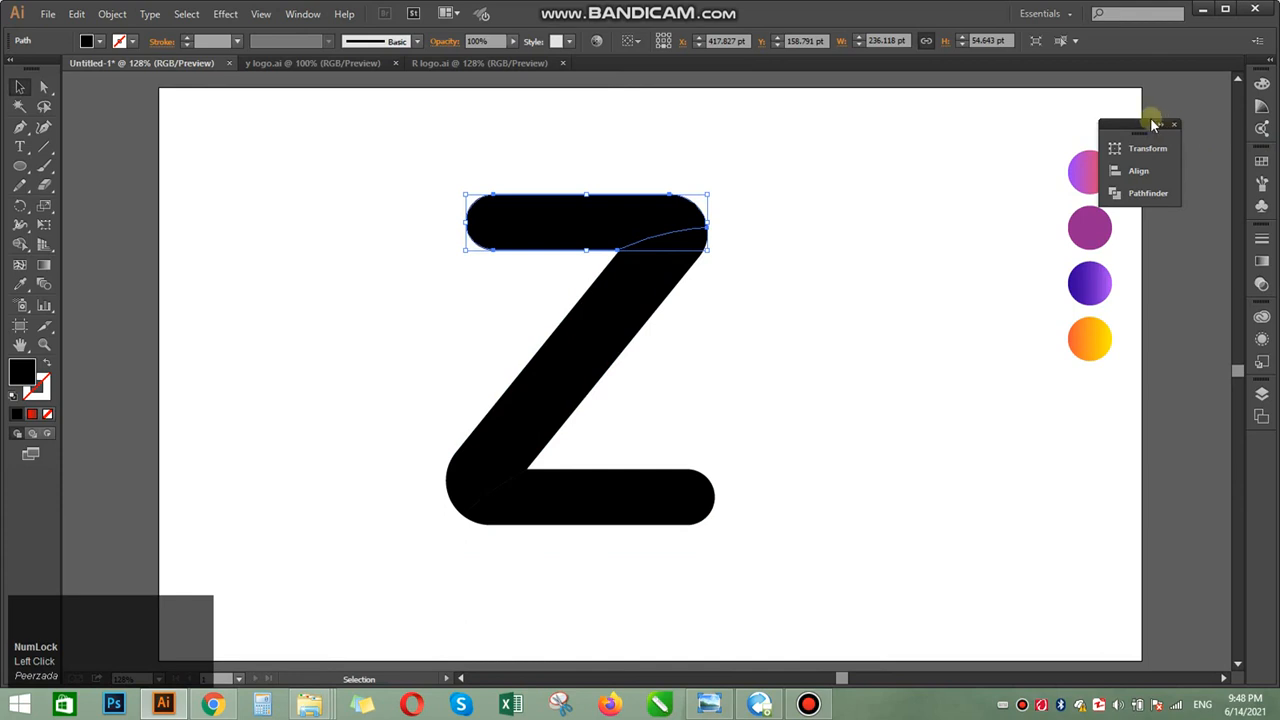
left_click_drag(1137, 124, 1178, 115)
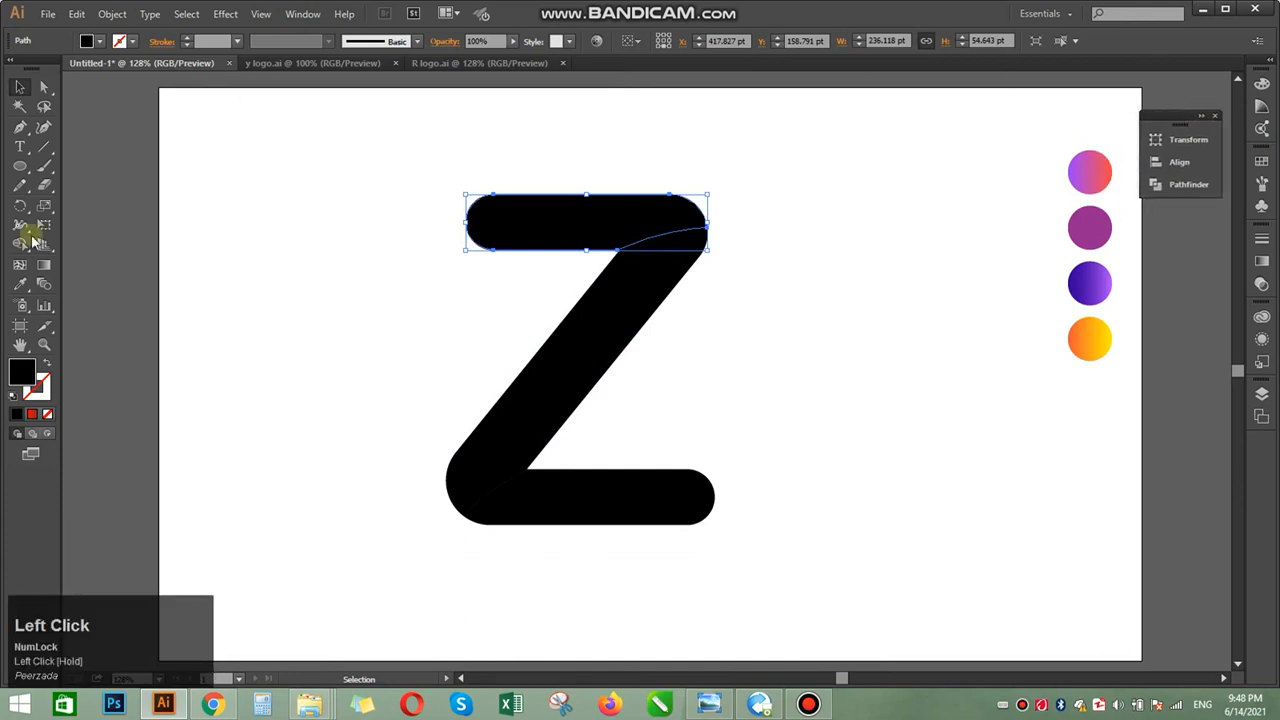
left_click(20, 284)
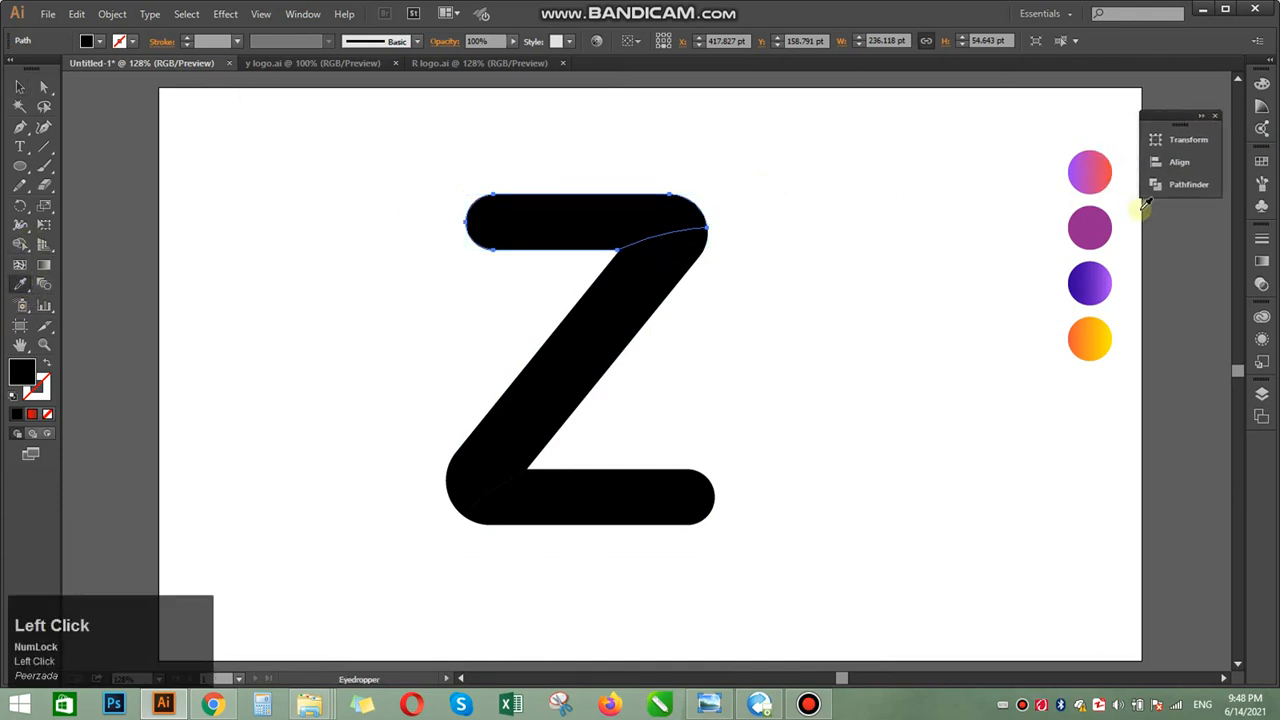
left_click(1104, 179)
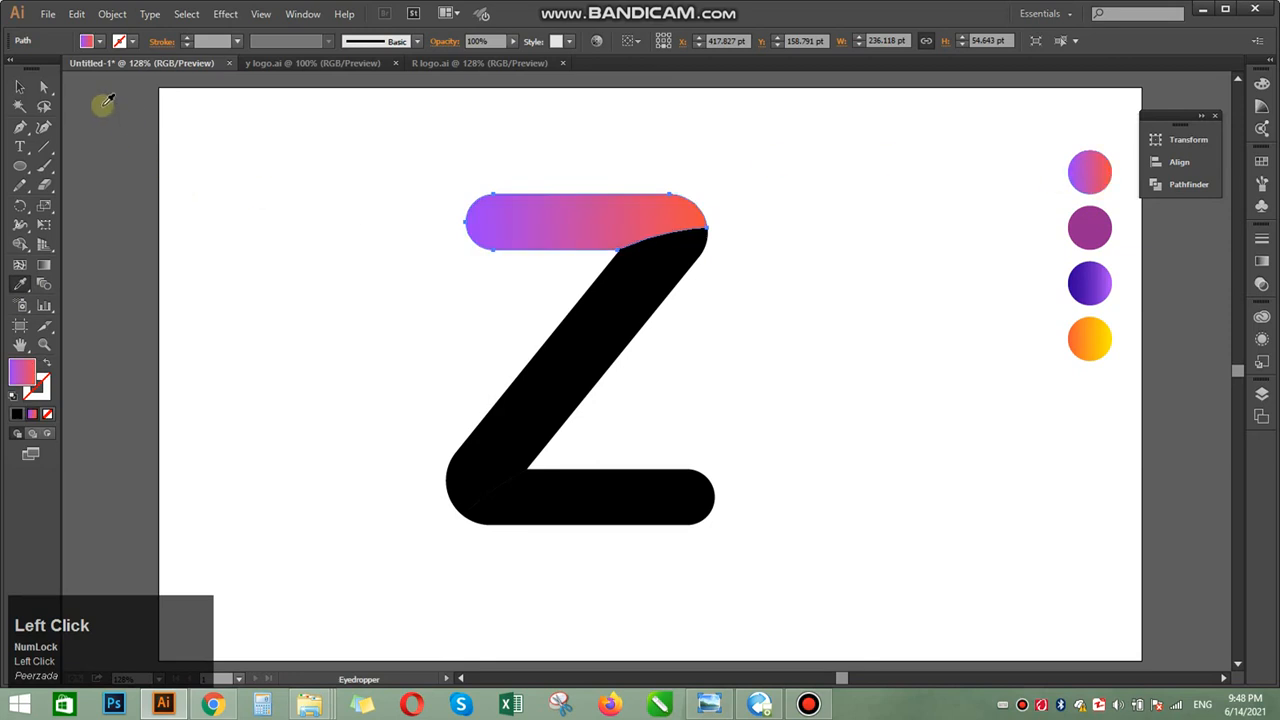
left_click(20, 87)
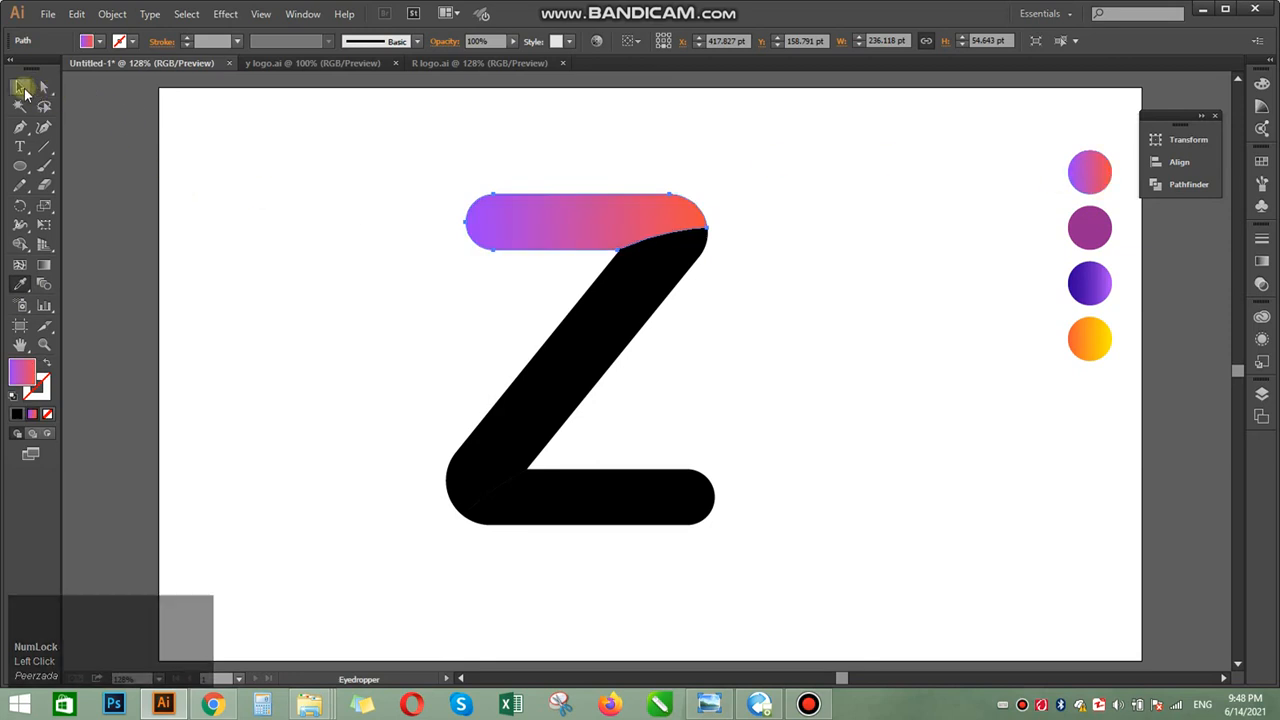
left_click(240, 258)
Apply the same purple-to-orange gradient to the Z's lower bar.
left_click(620, 509)
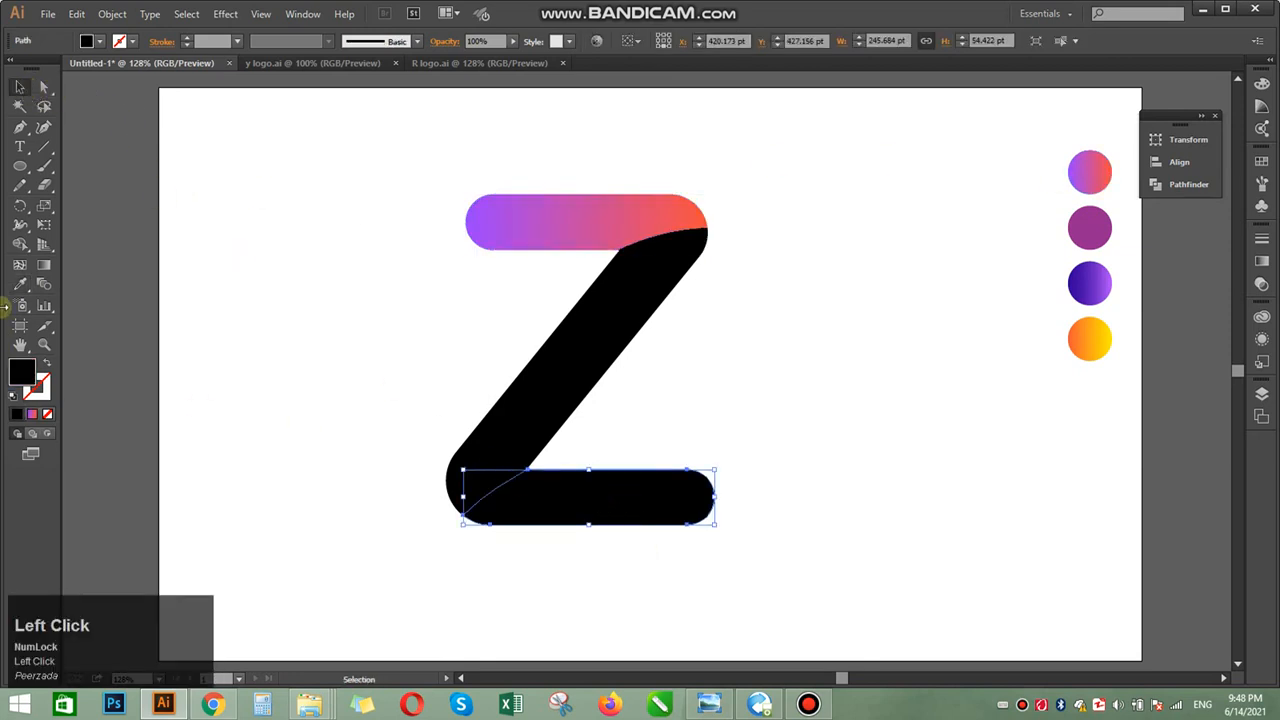
left_click(31, 413)
left_click(272, 435)
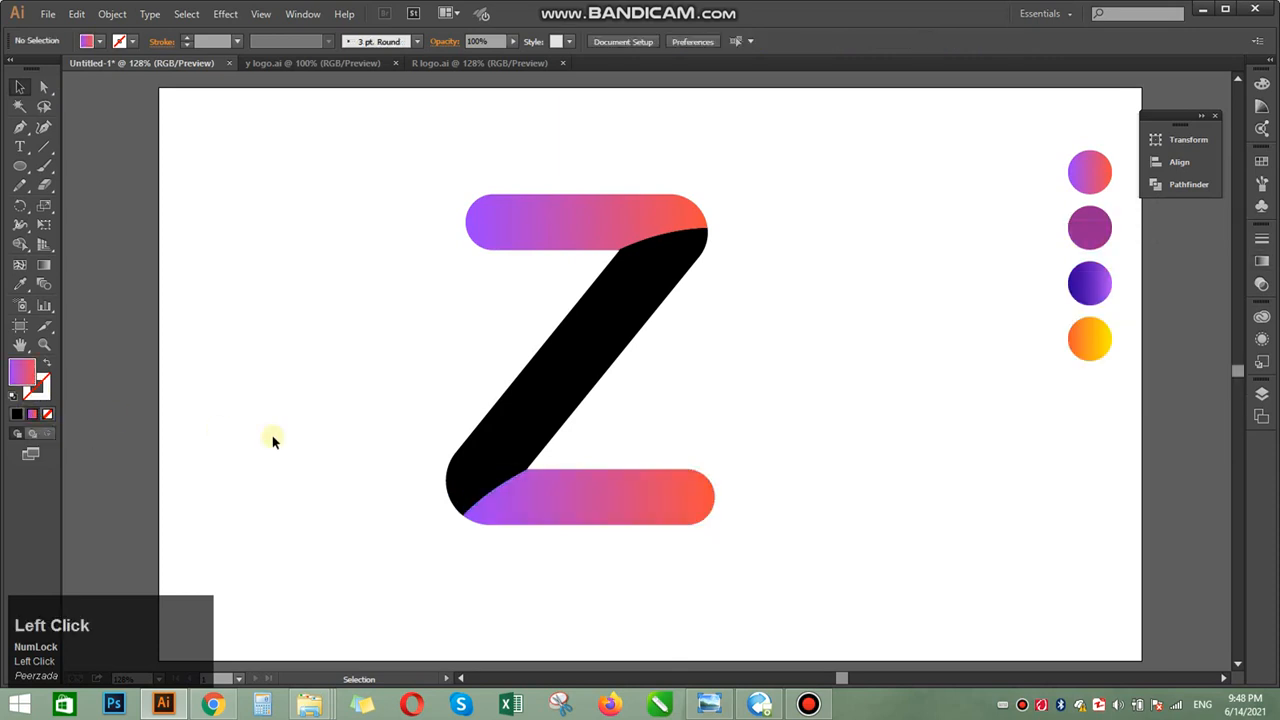
Fill the Z's diagonal piece with the dark-blue-to-violet gradient sampled from the third colour circle.
left_click(597, 372)
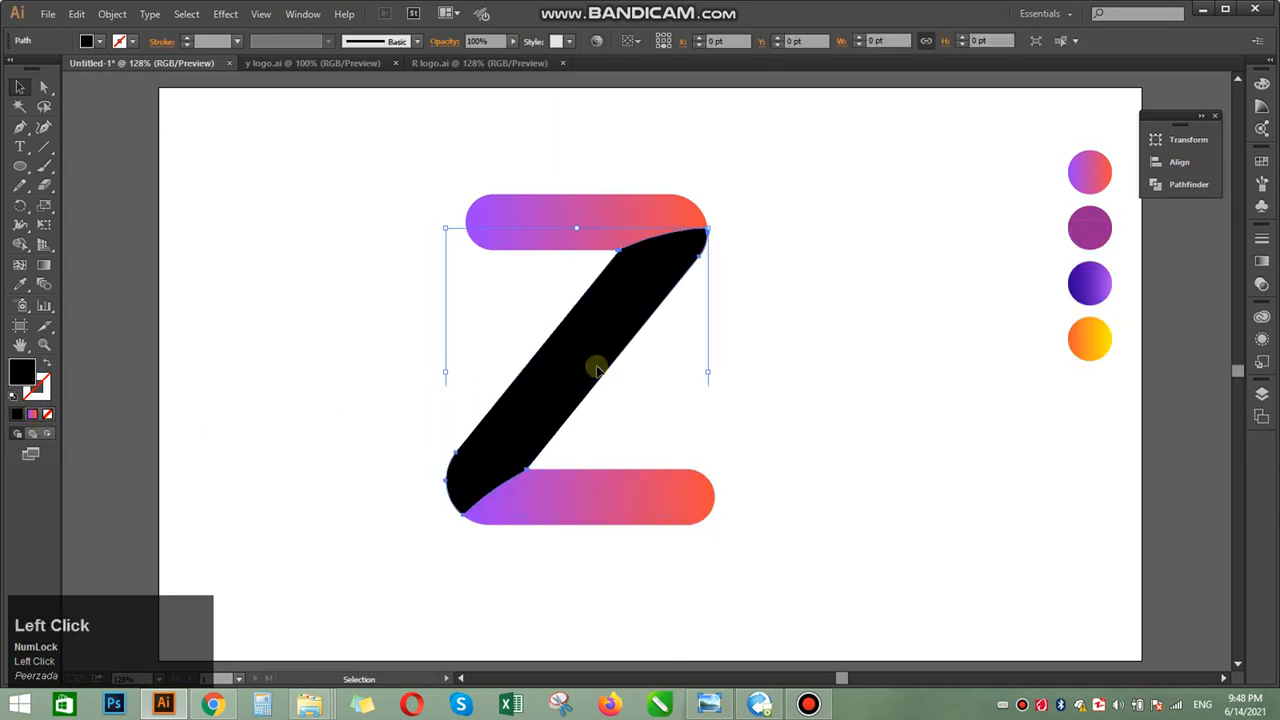
left_click(20, 284)
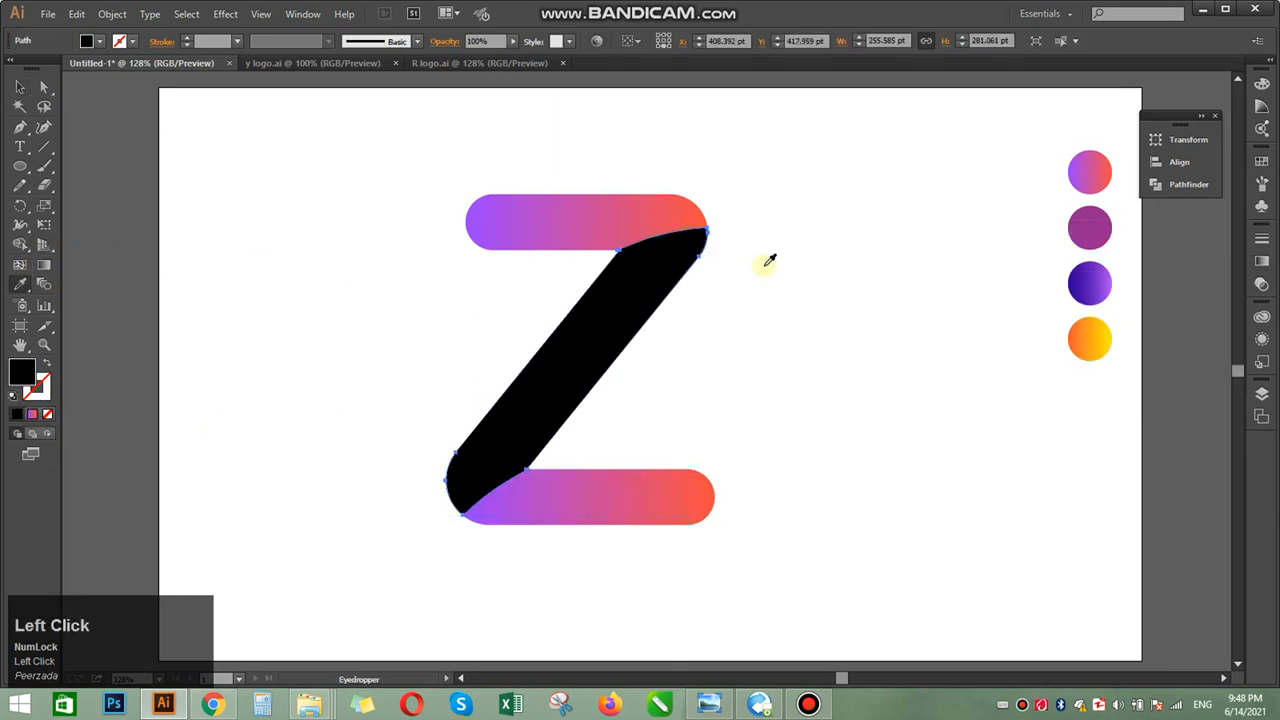
left_click(1099, 216)
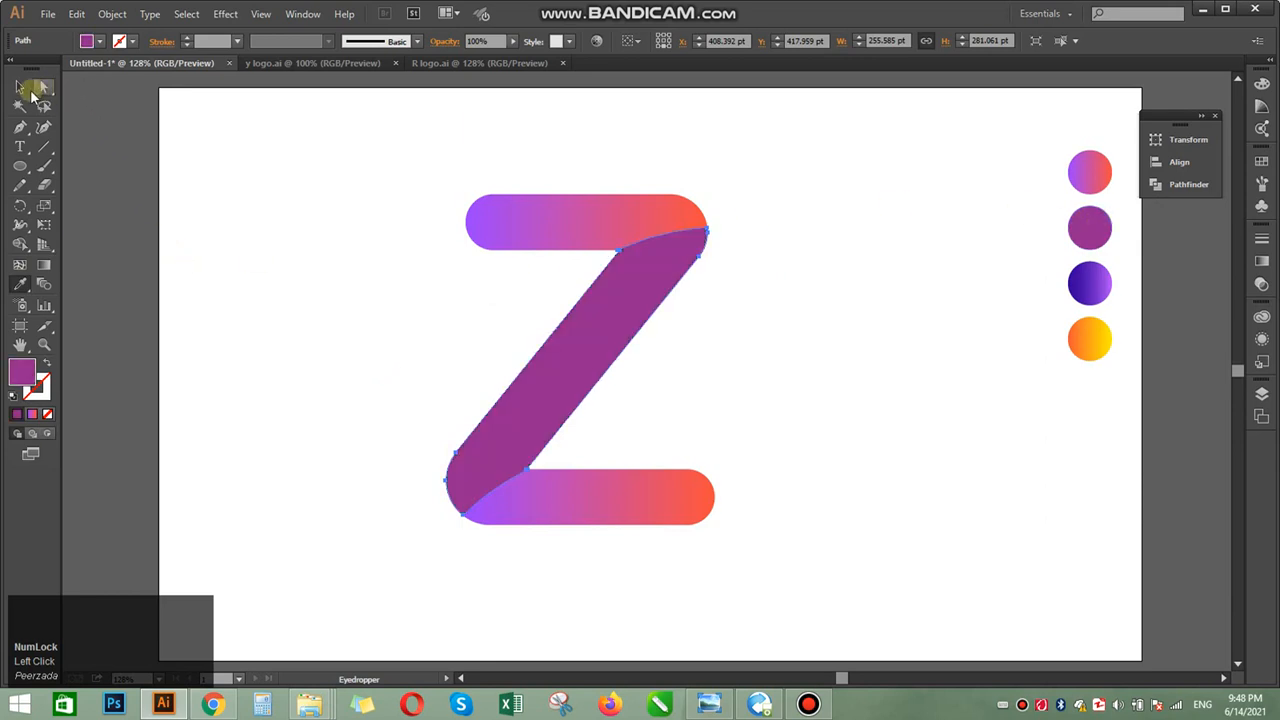
left_click(1108, 275)
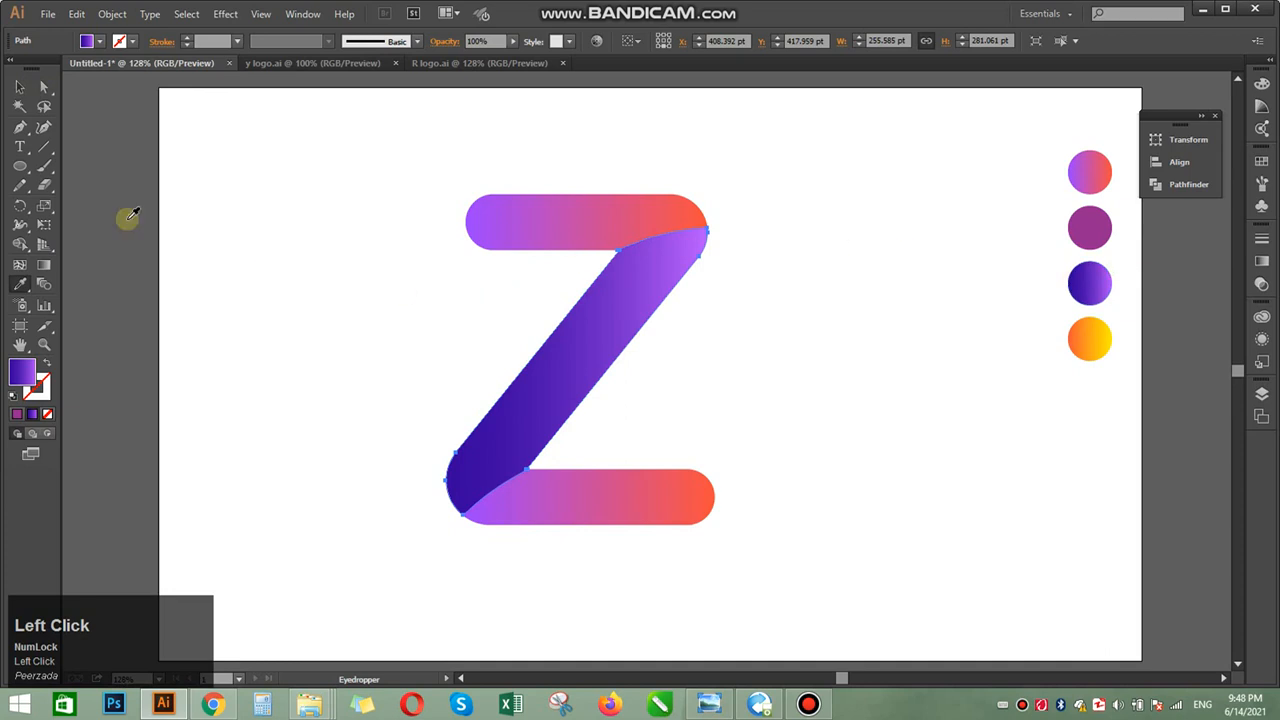
left_click(20, 87)
left_click(284, 258)
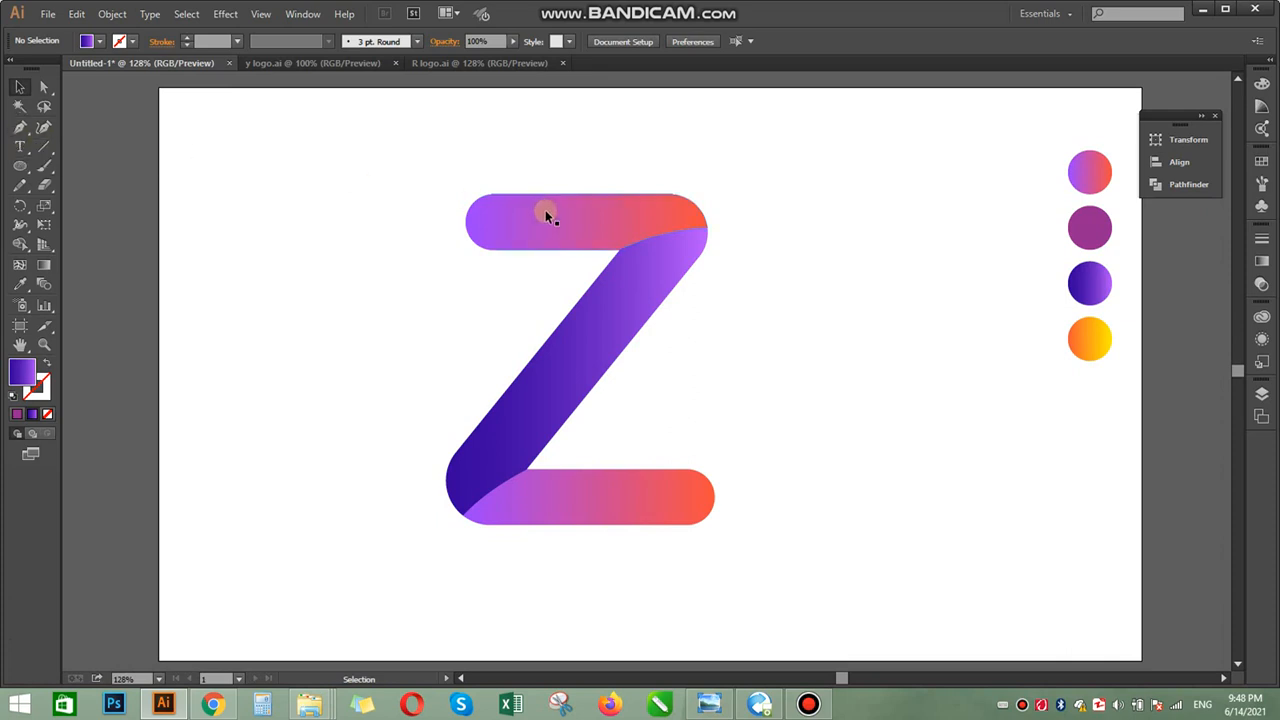
Duplicate the Z's upper bar slightly downward and reduce the copy's height to about 48 pt.
left_click_drag(545, 214, 547, 225)
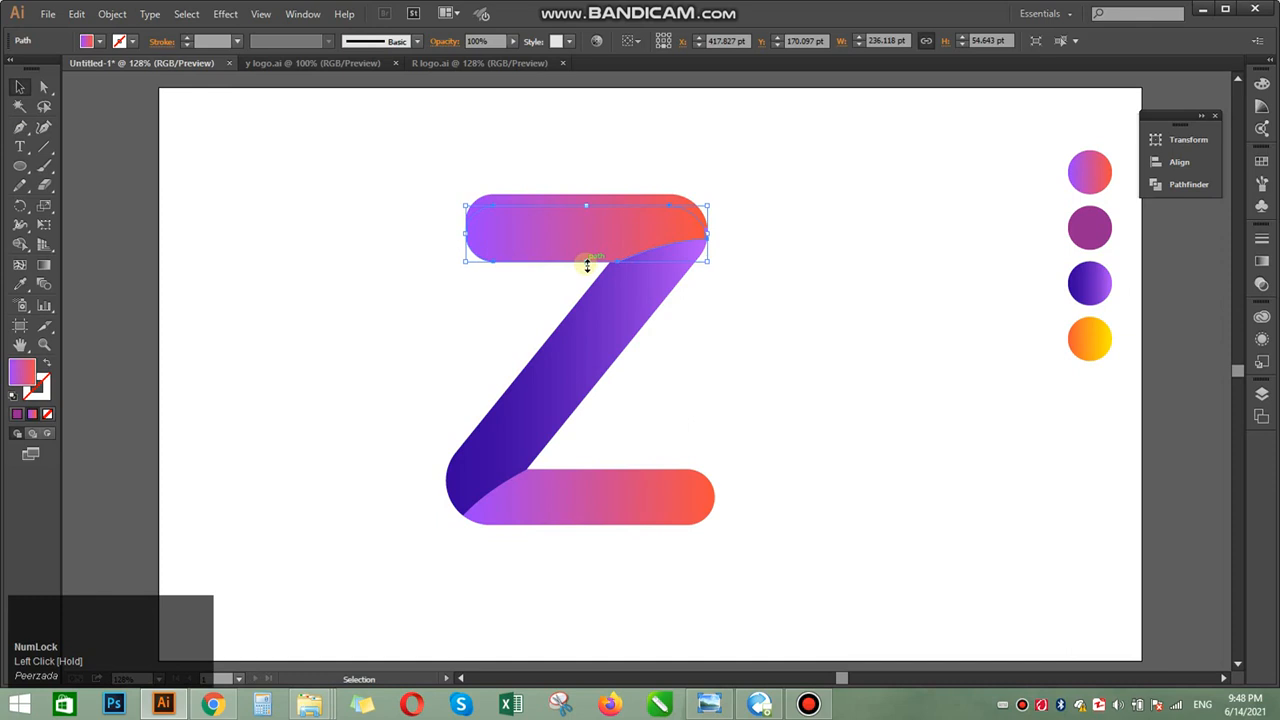
left_click_drag(587, 265, 587, 257)
left_click(775, 310)
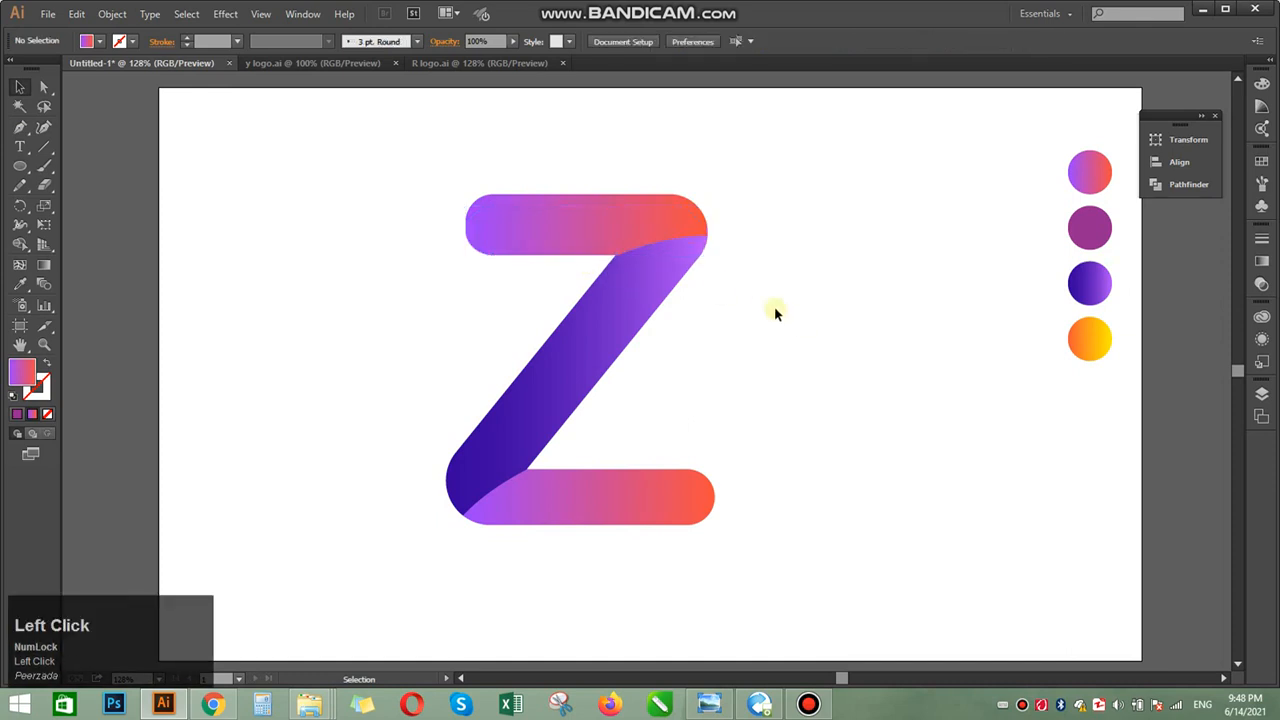
Fill the upper bar's copy with the solid plum sampled from the second colour circle.
left_click(616, 223)
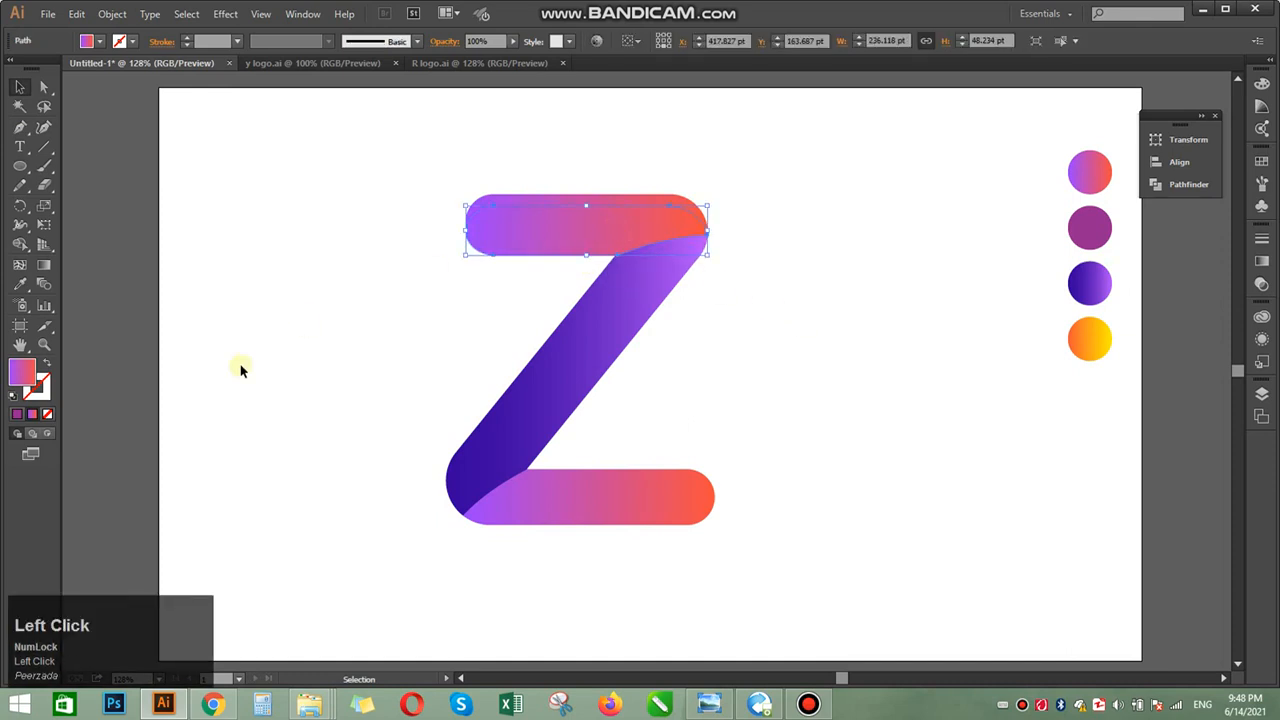
left_click(21, 287)
left_click(1097, 235)
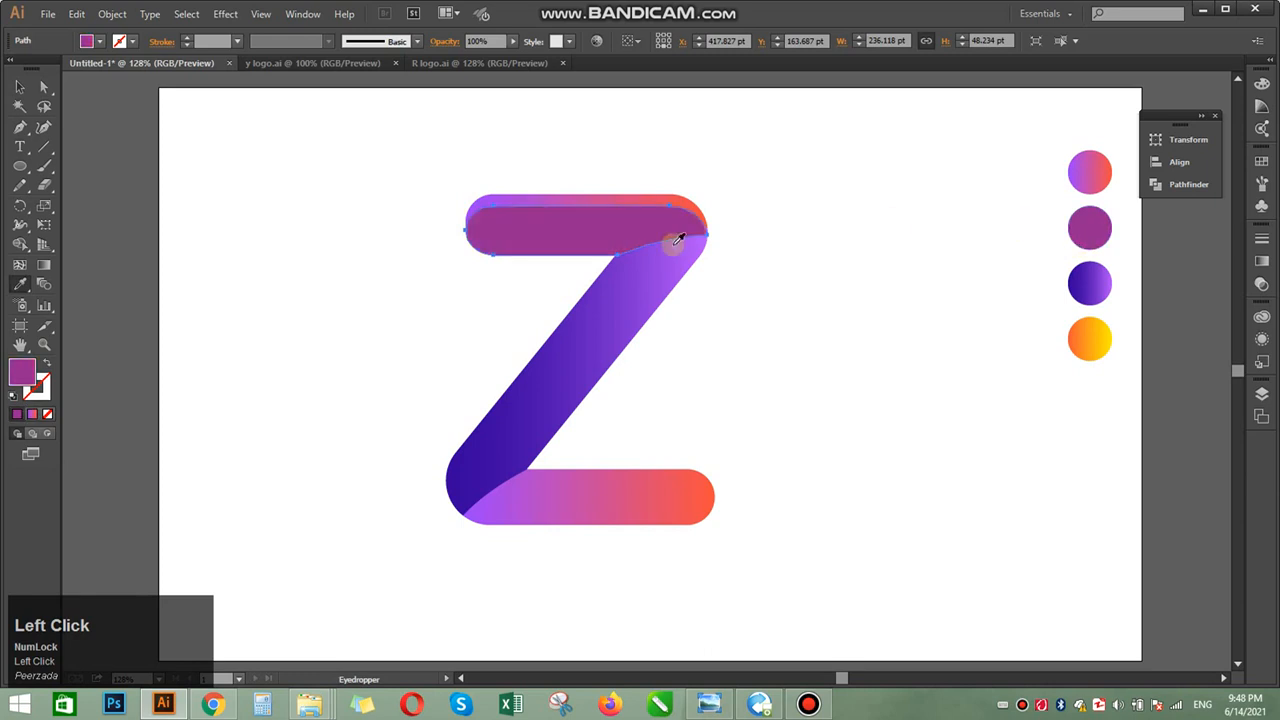
left_click(20, 87)
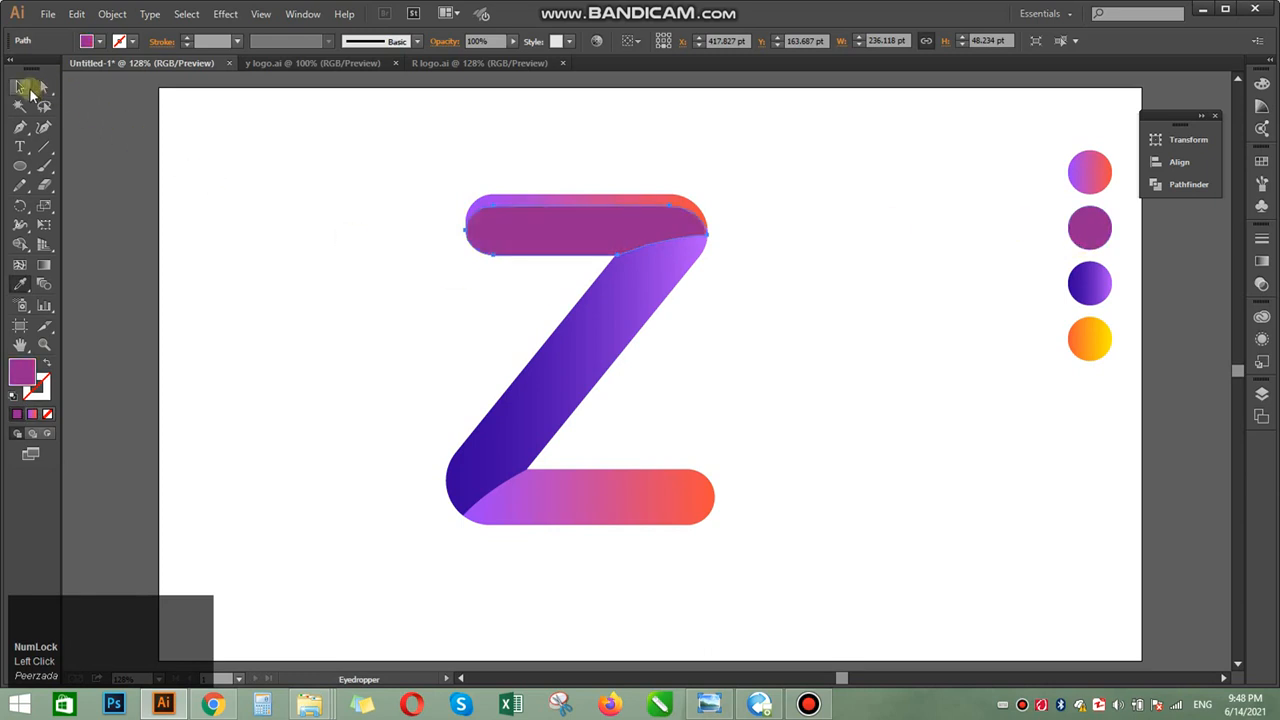
left_click(269, 207)
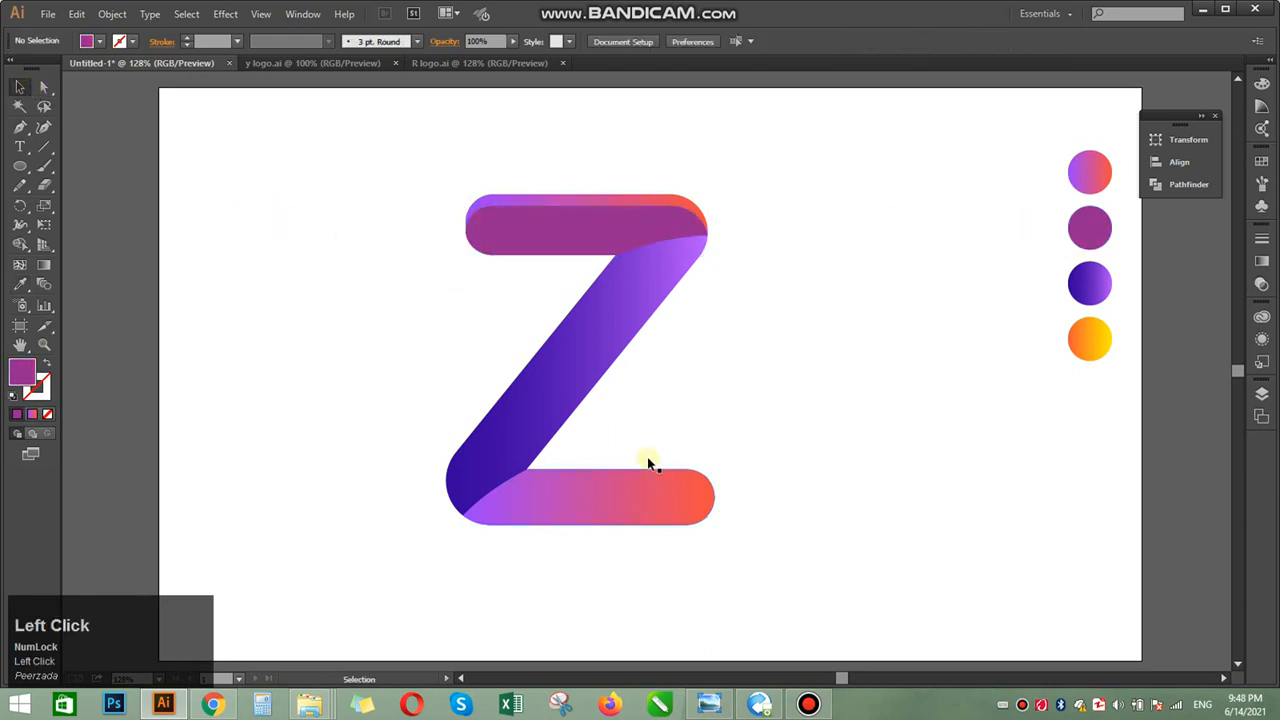
Resize the plum copy to about 52 pt high and align its top edge with the upper bar.
left_click(547, 219)
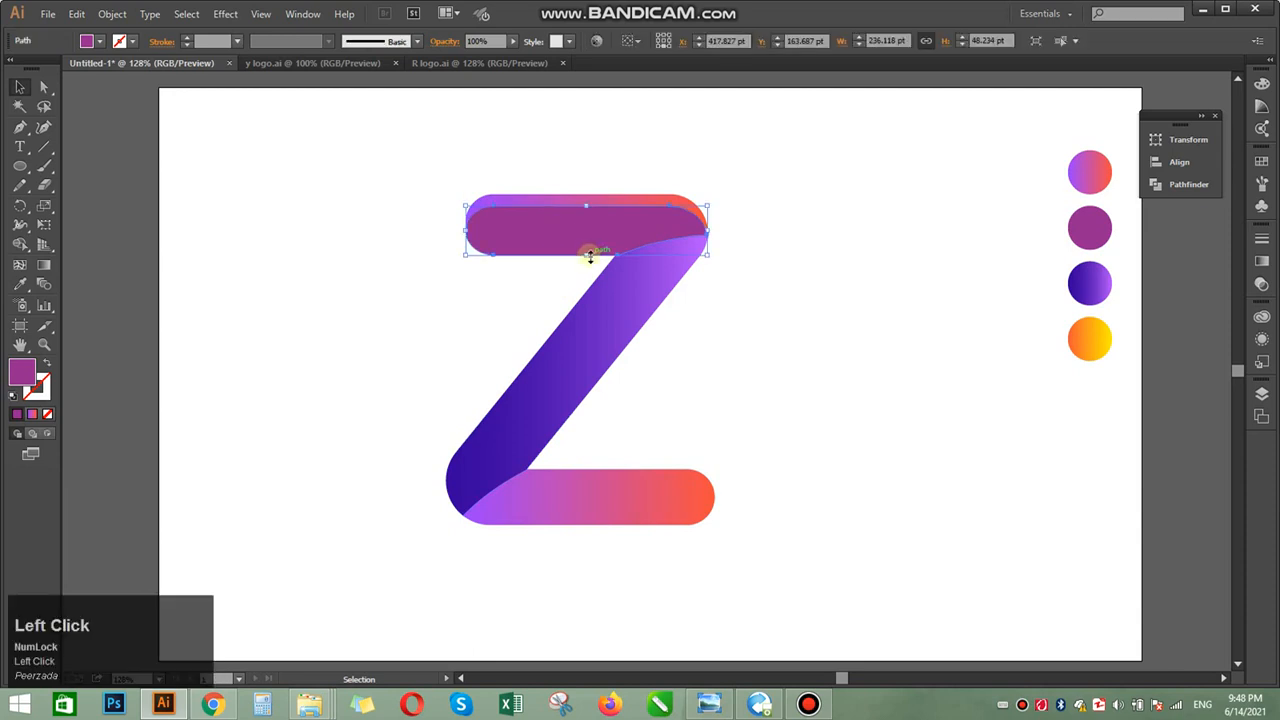
mouse_move(591, 254)
left_mouse_down()
mouse_move(626, 209)
mouse_move(588, 247)
left_mouse_up()
left_click(507, 308)
left_click(530, 302)
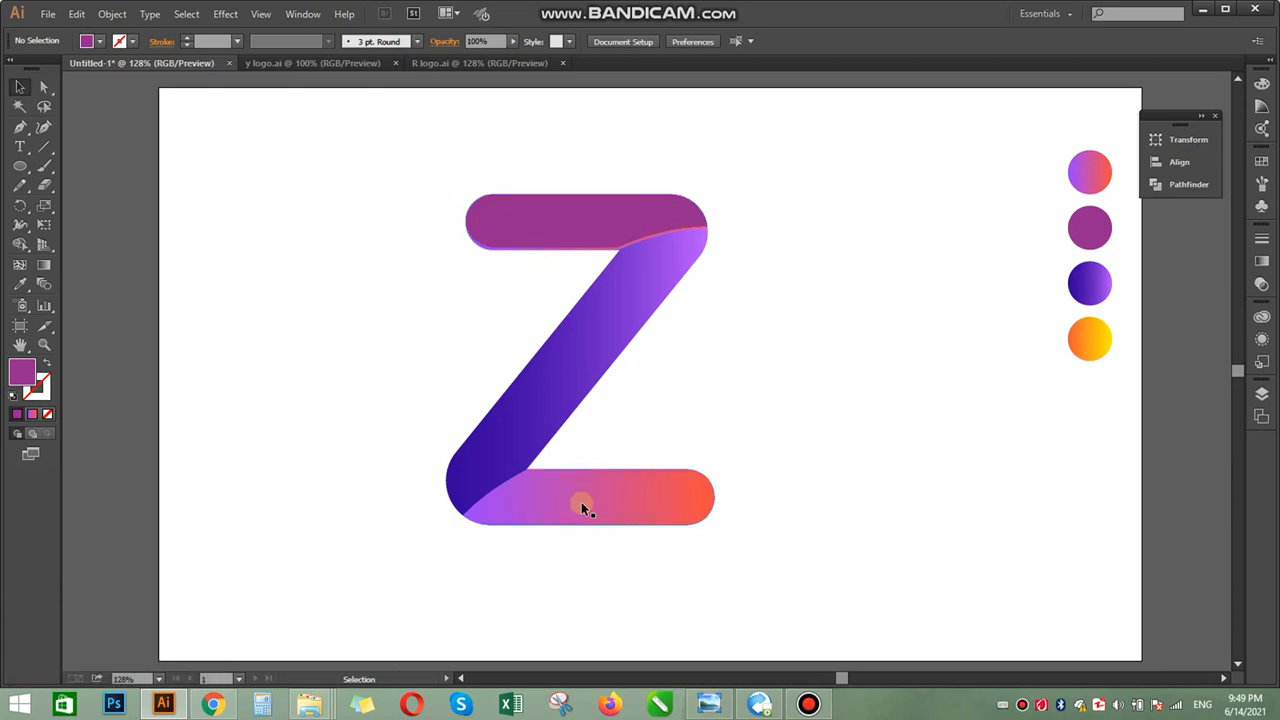
Duplicate the lower bar slightly upward and fill the copy with the plum sampled from the upper bar's copy.
left_click_drag(581, 503, 582, 494)
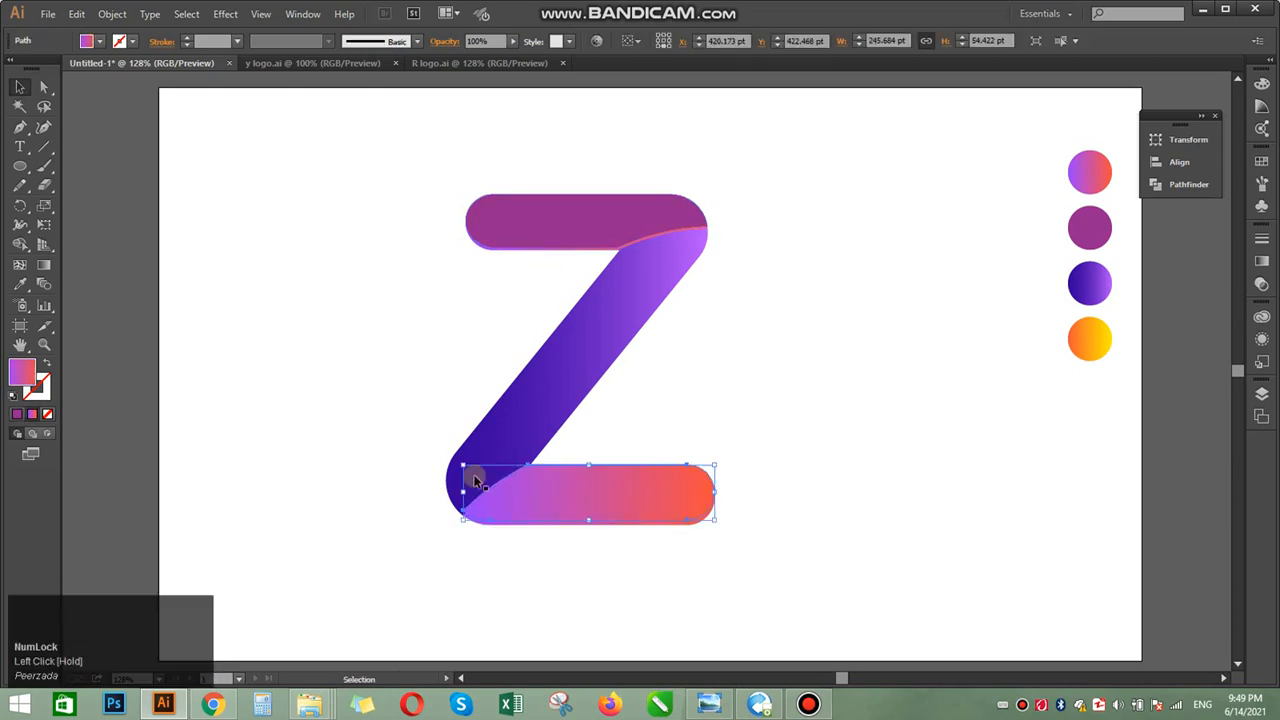
left_click(22, 292)
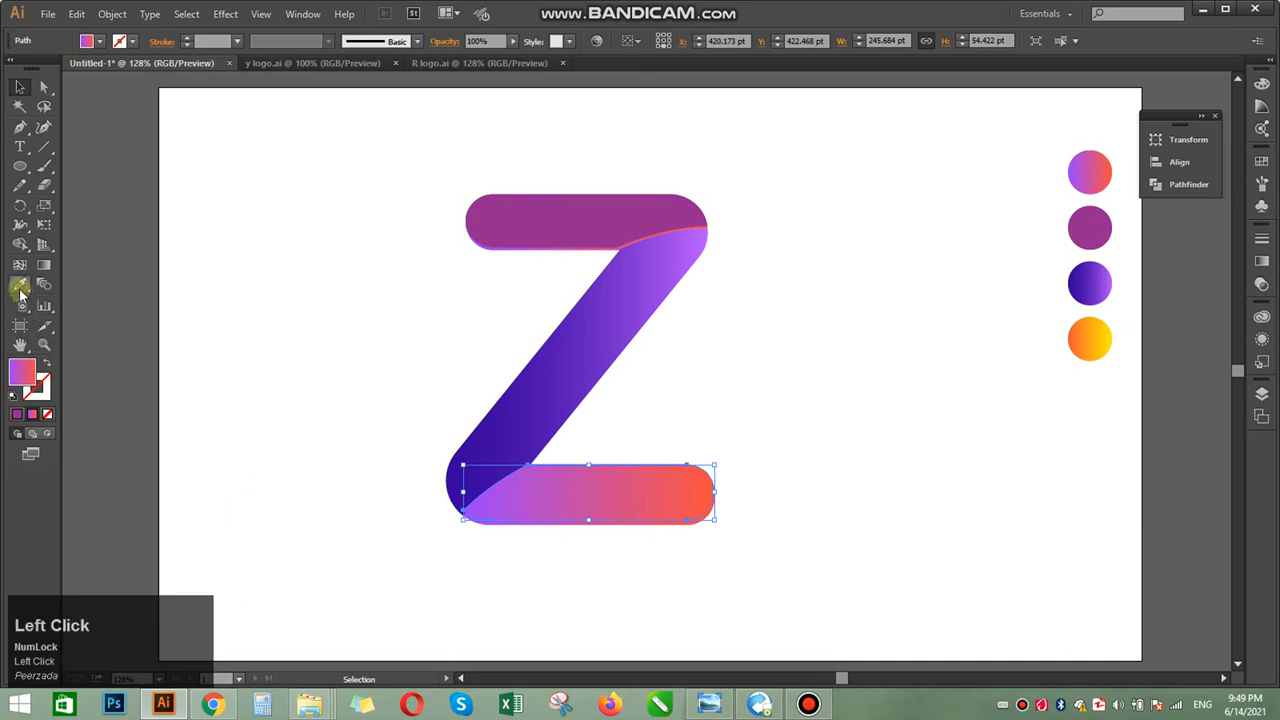
left_click(549, 217)
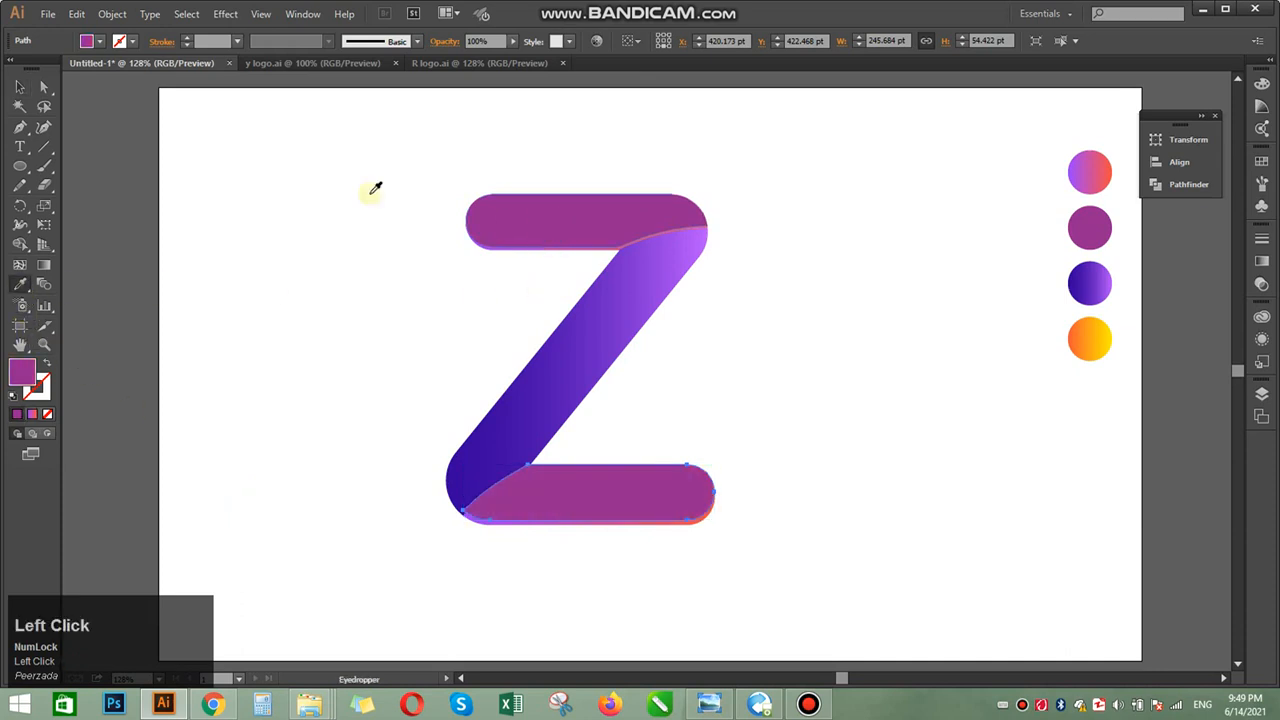
left_click(19, 88)
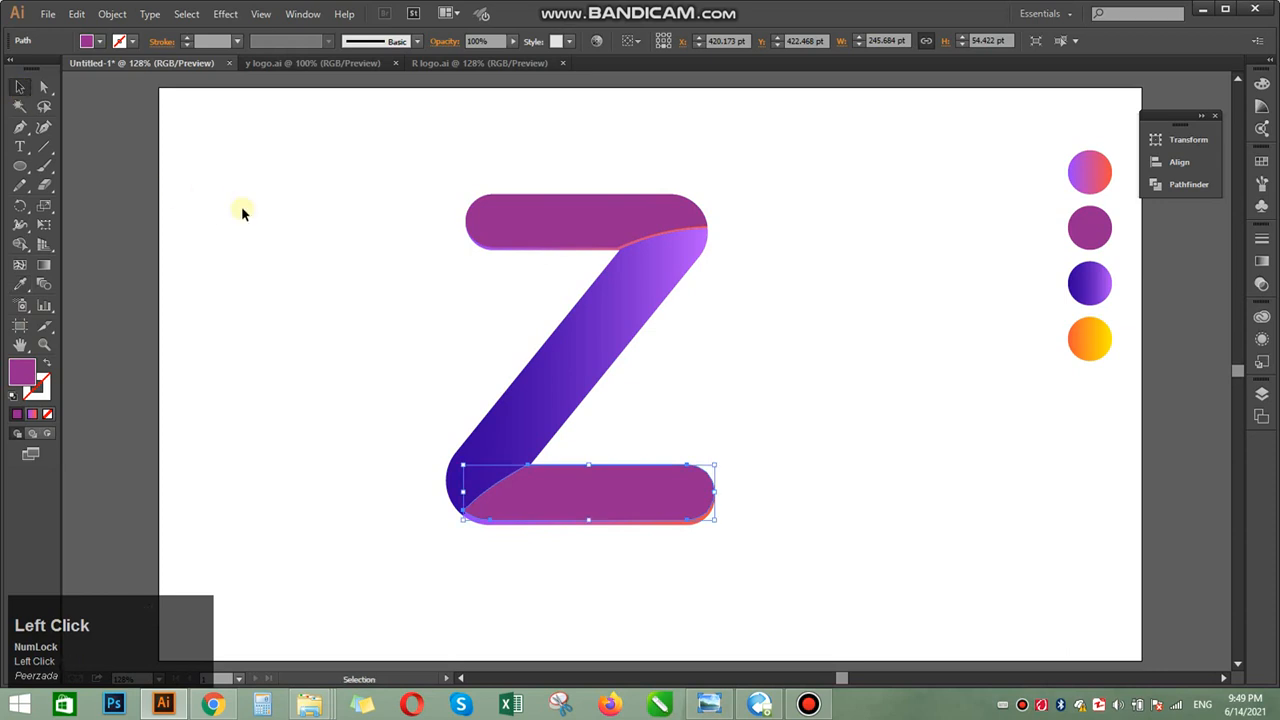
left_click(241, 210)
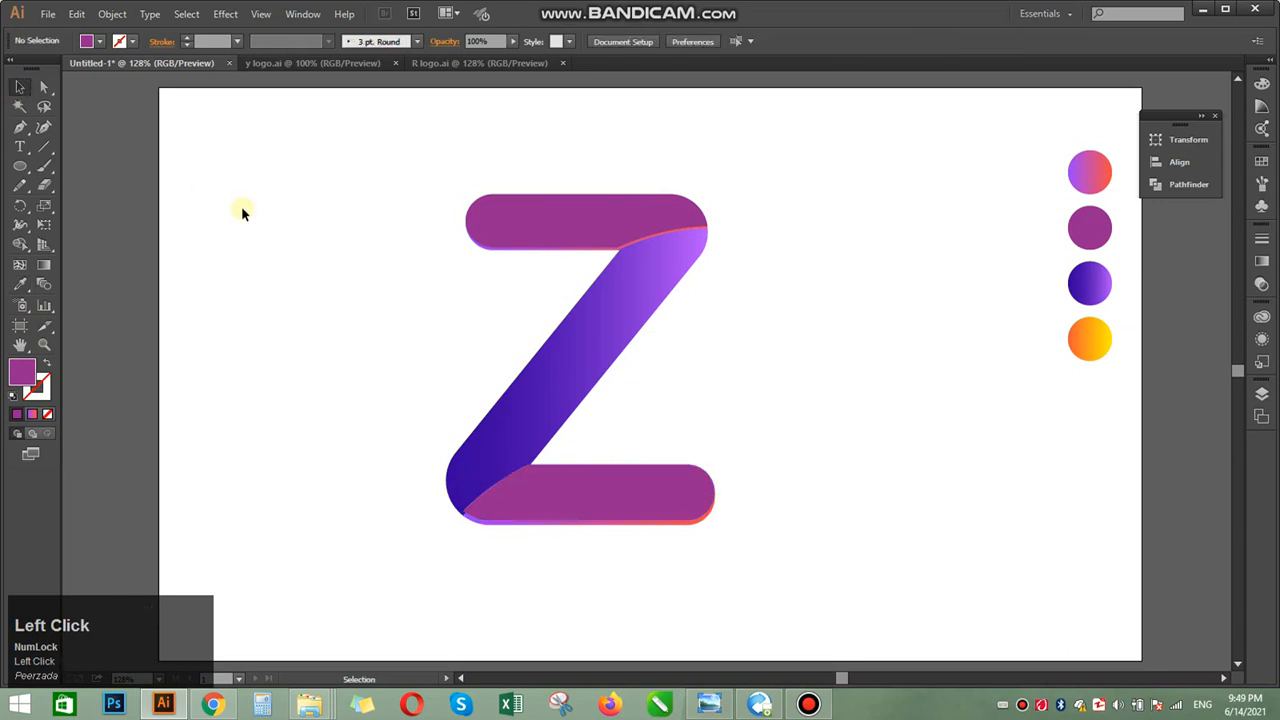
Bring the original gradient lower bar to the front of its plum copy.
left_click(658, 530)
right_click(658, 531)
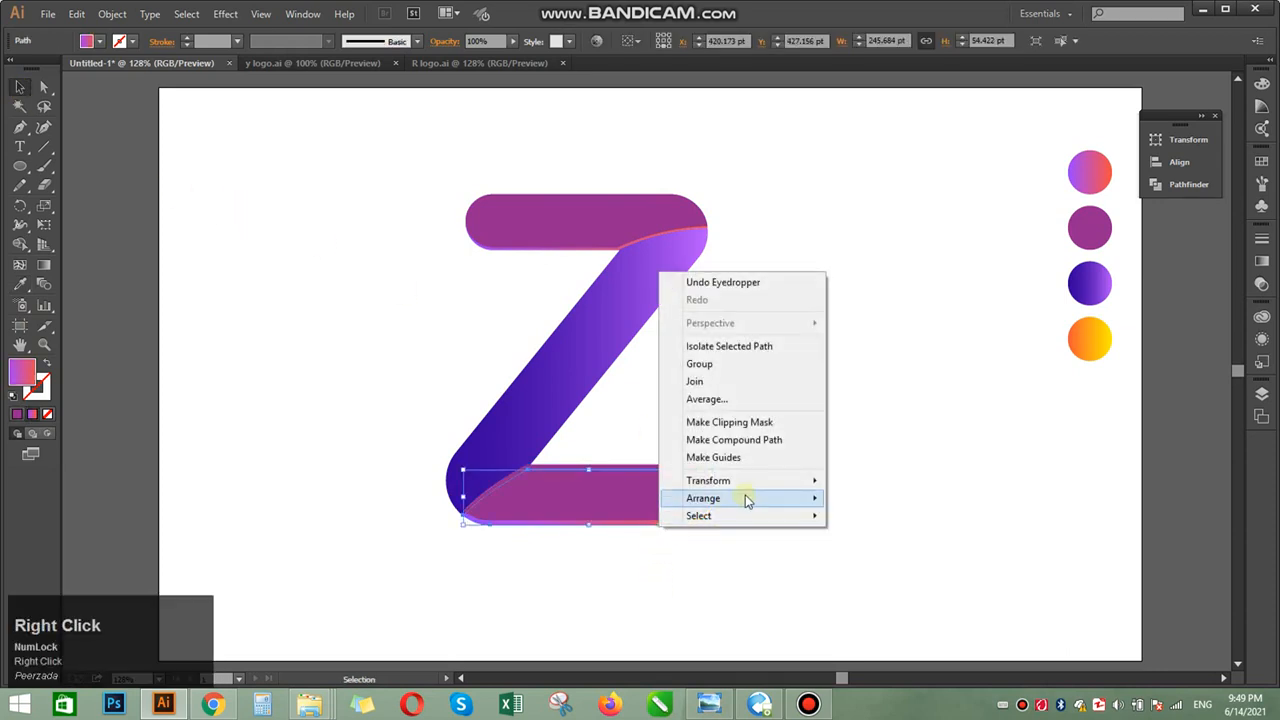
mouse_move(740, 498)
left_click(868, 503)
left_click(869, 503)
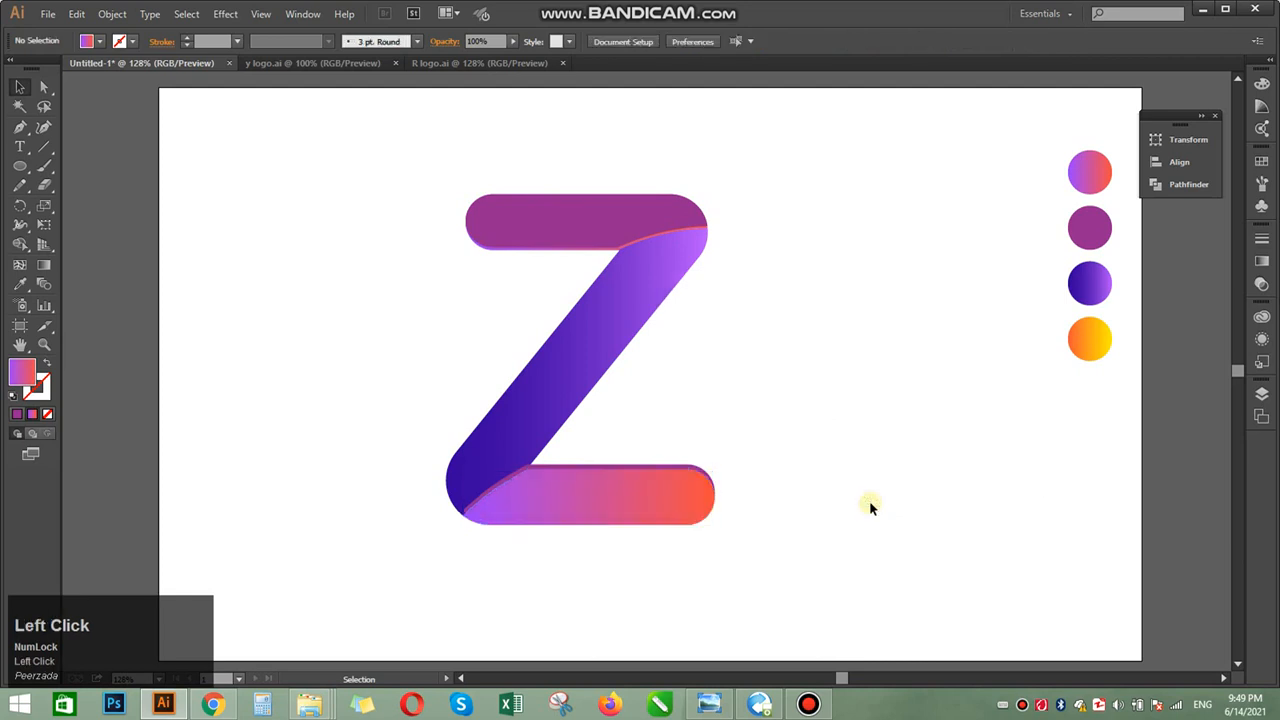
Send the plum copy of the upper bar behind the gradient upper bar.
left_click(653, 220)
right_click(653, 219)
mouse_move(740, 447)
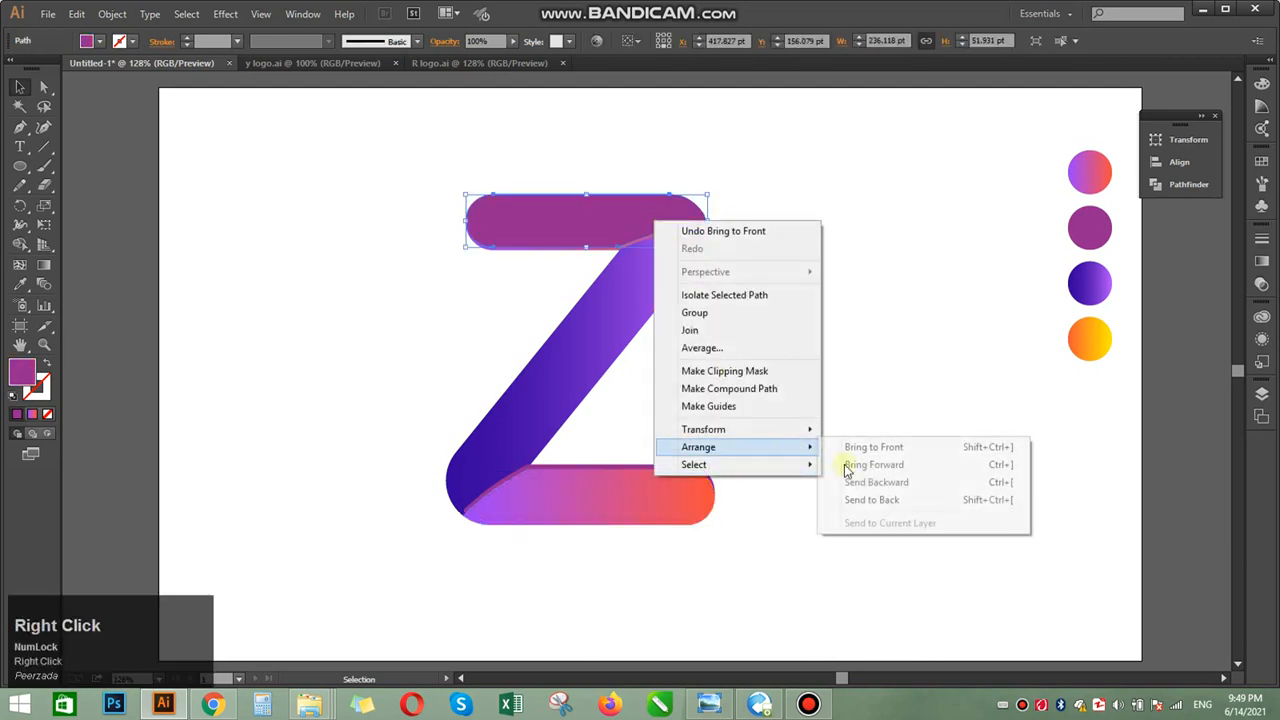
left_click(895, 490)
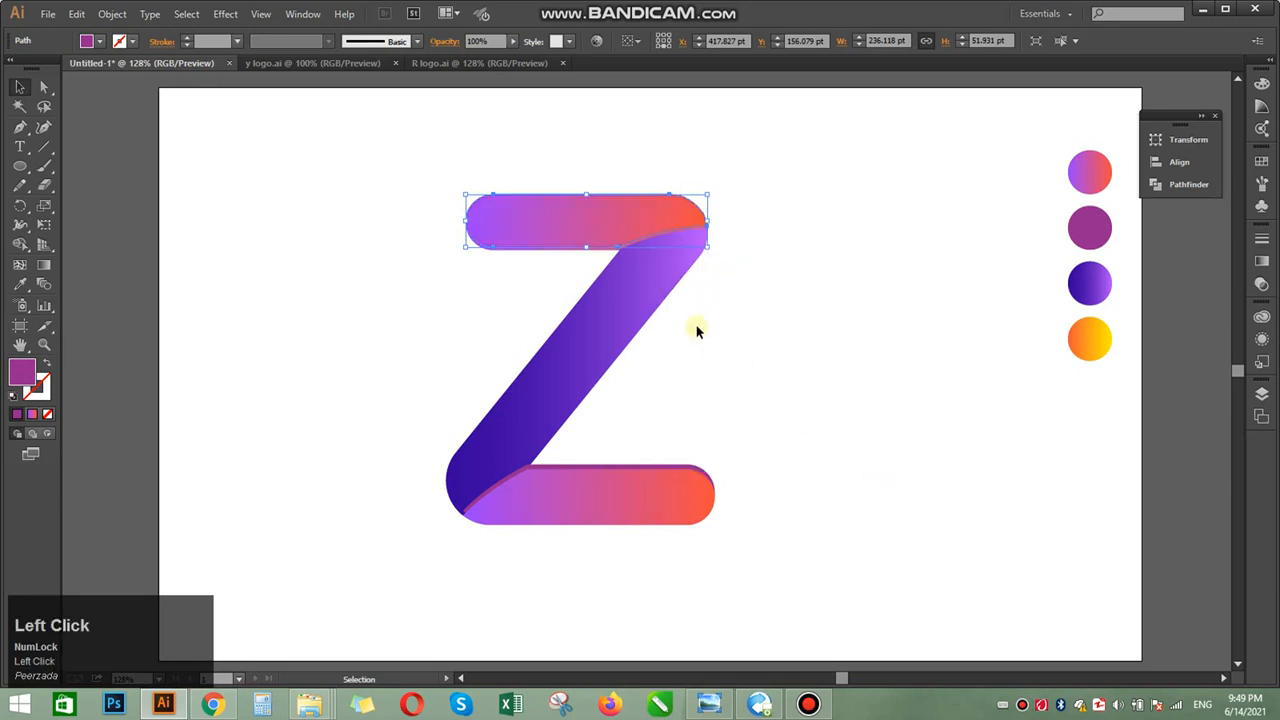
key("ctrl+z")
right_click(650, 232)
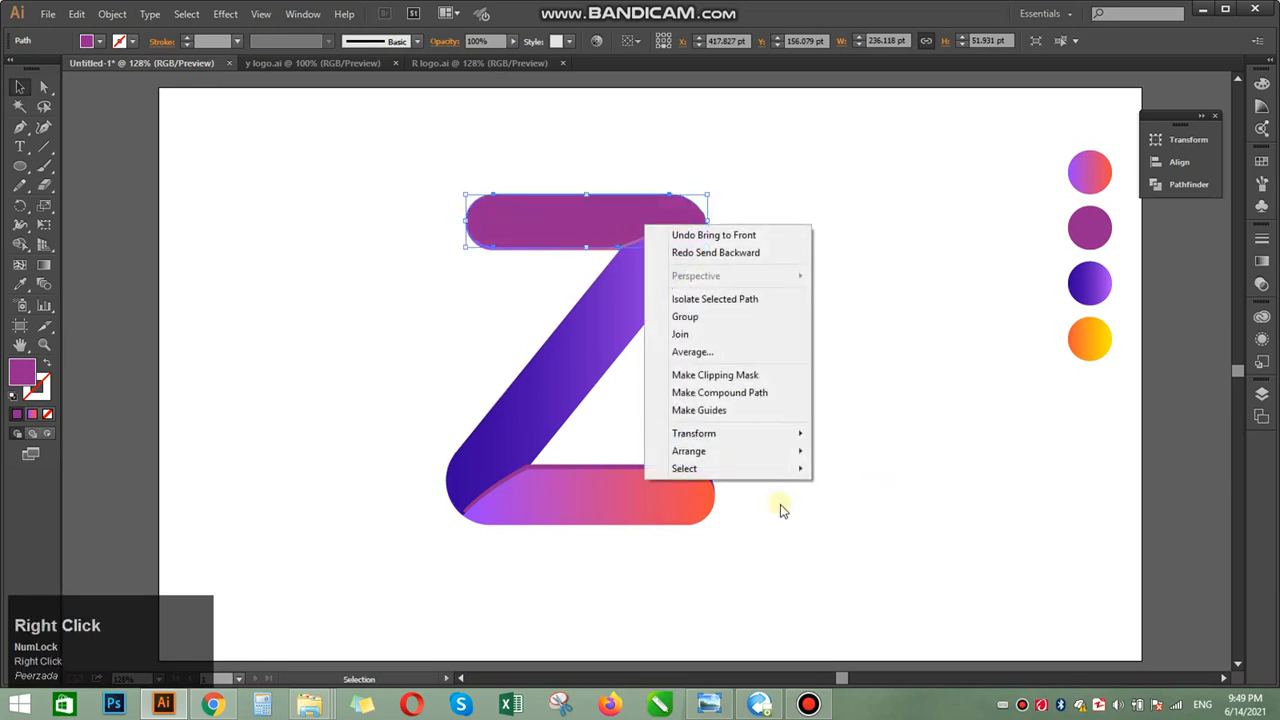
mouse_move(789, 451)
left_click(1038, 500)
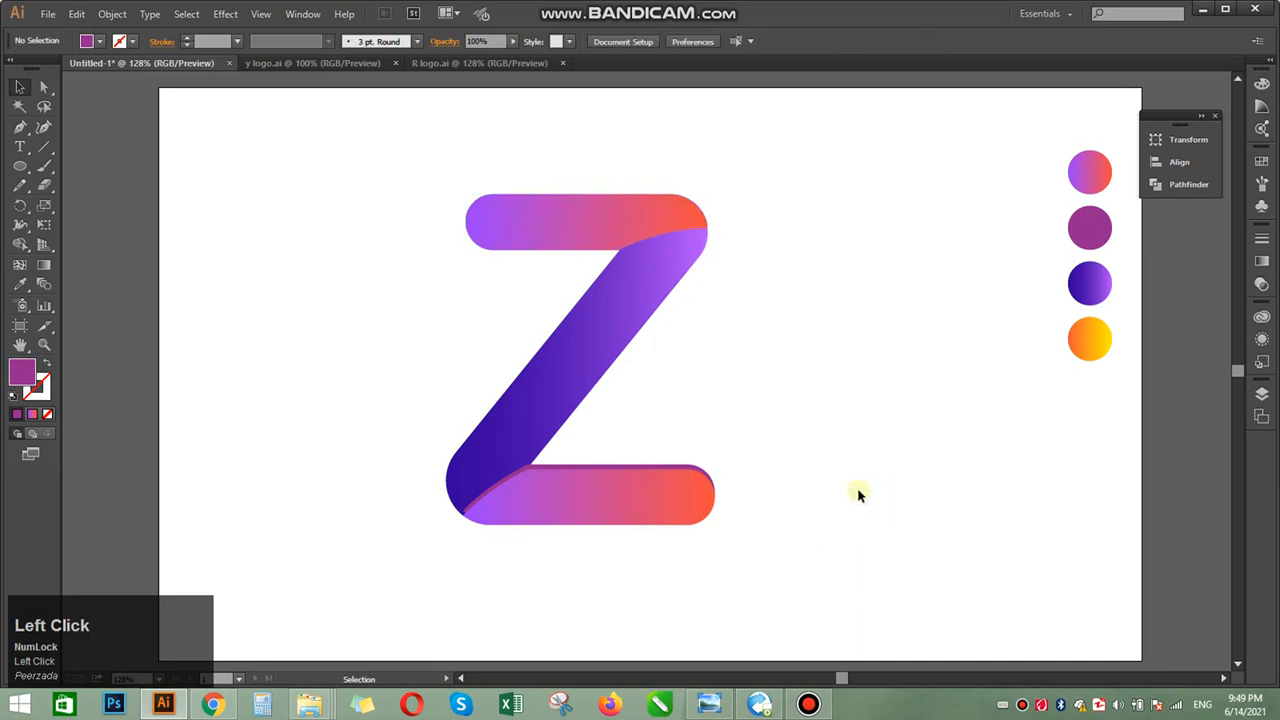
Change the fill of the plum copy behind the lower bar to magenta #C41CC4.
left_click(674, 465)
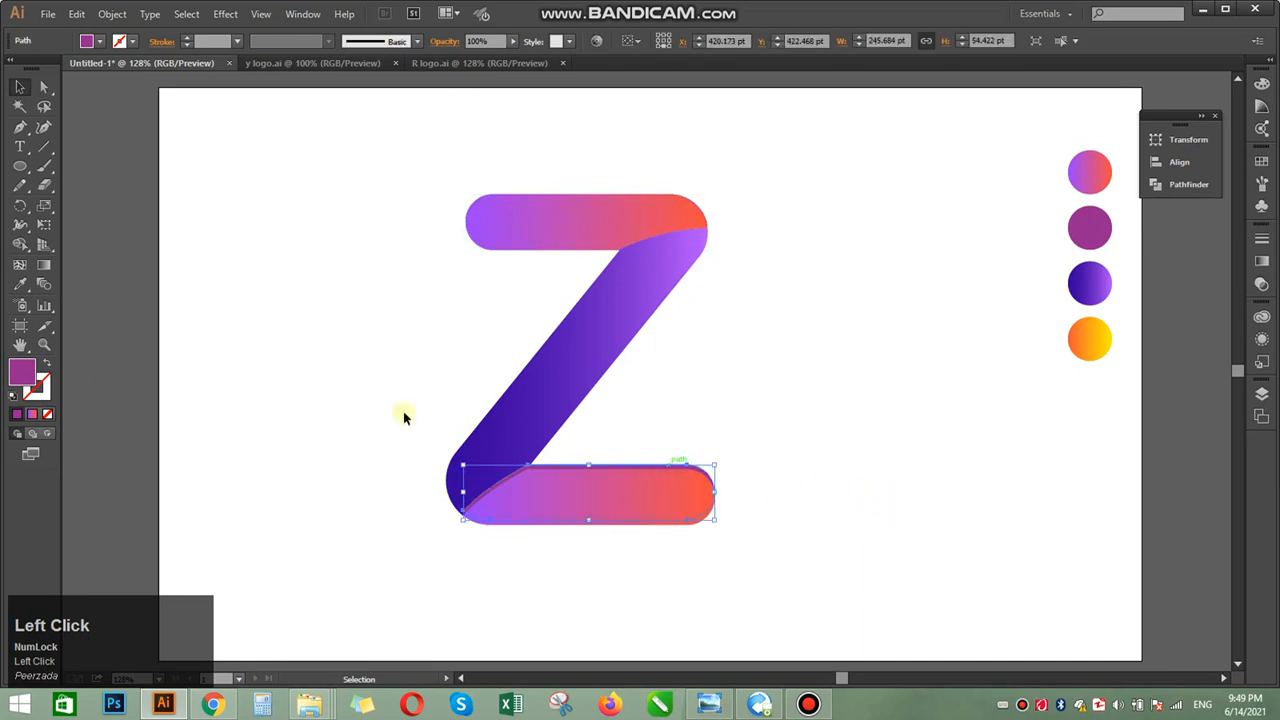
double_click(22, 372)
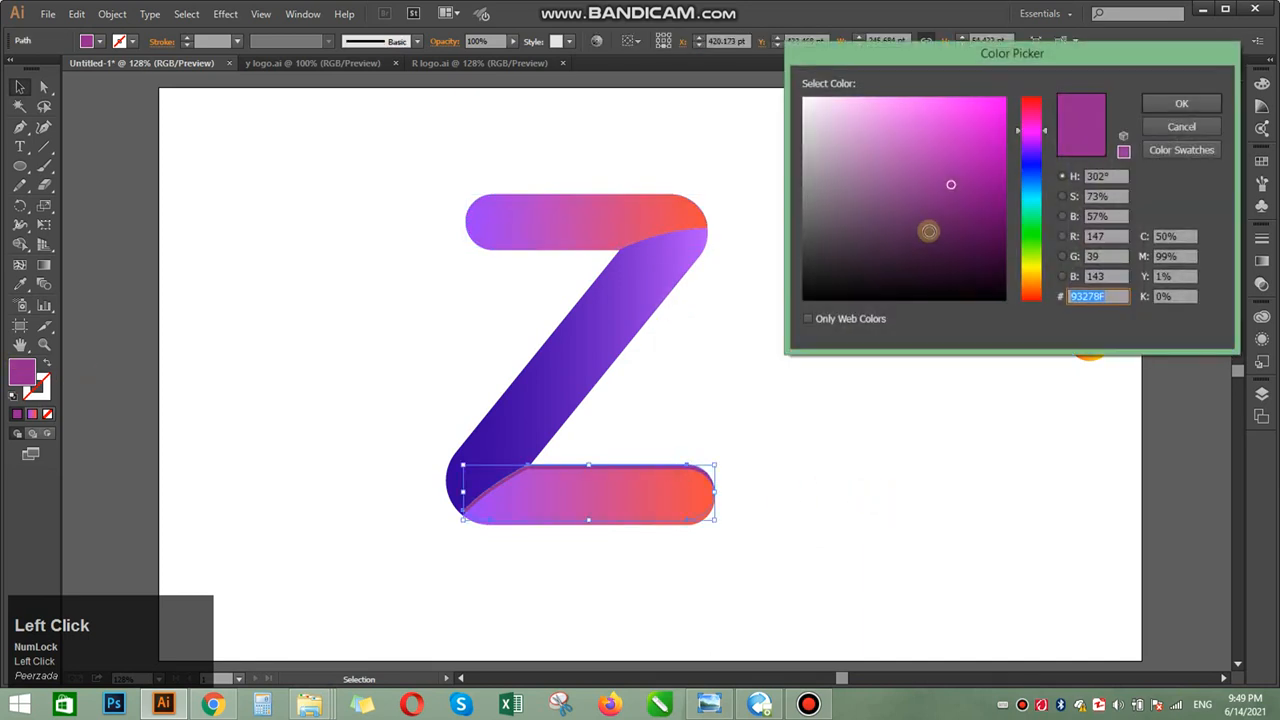
left_click(976, 156)
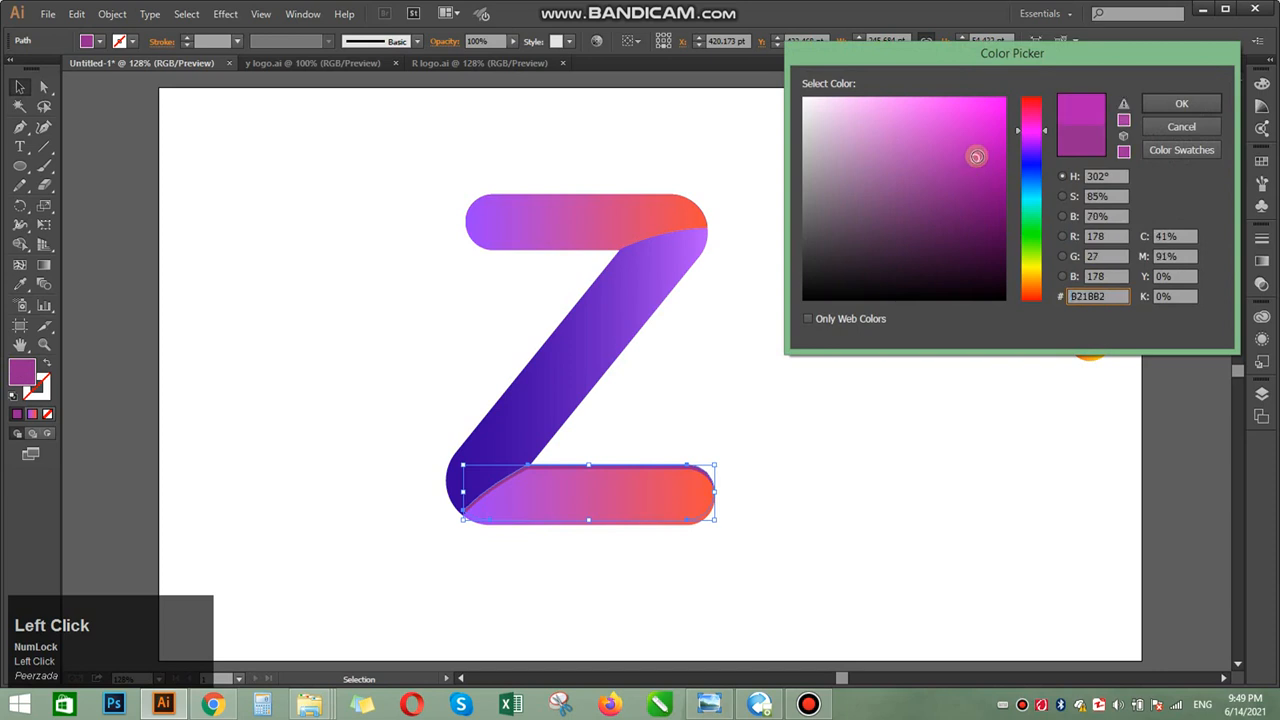
left_click(978, 143)
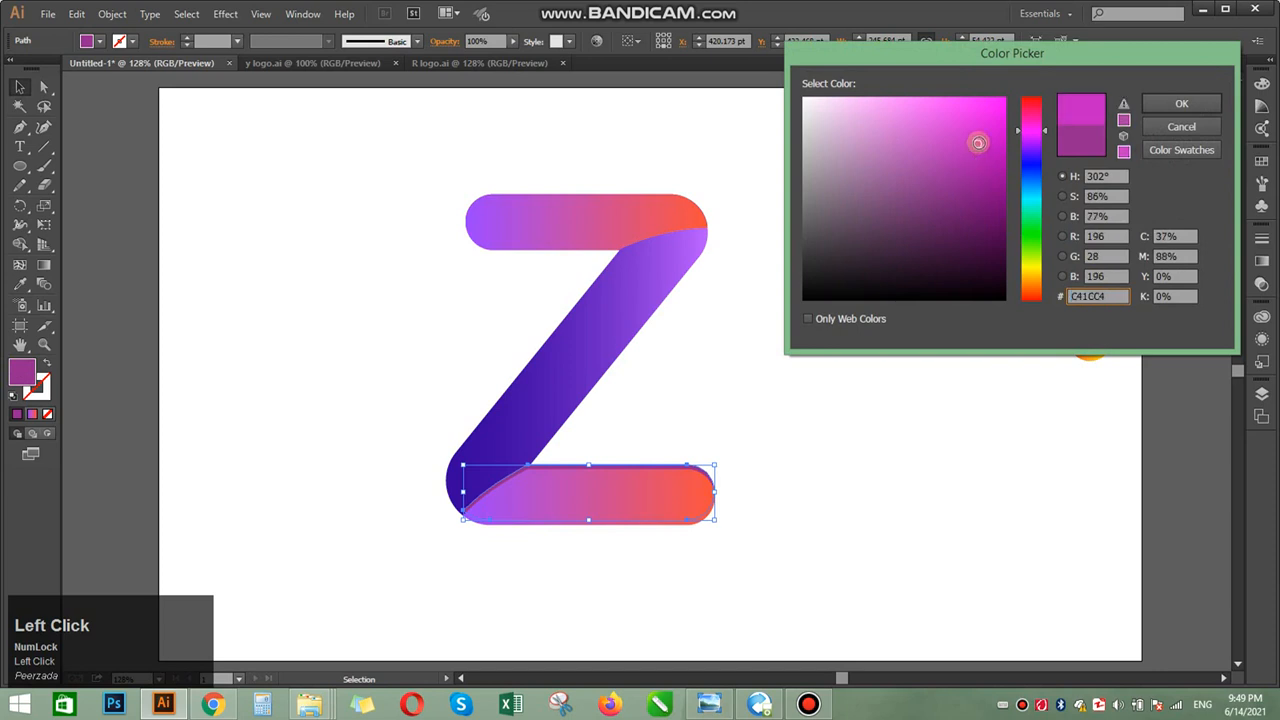
left_click(1206, 104)
left_click(897, 414)
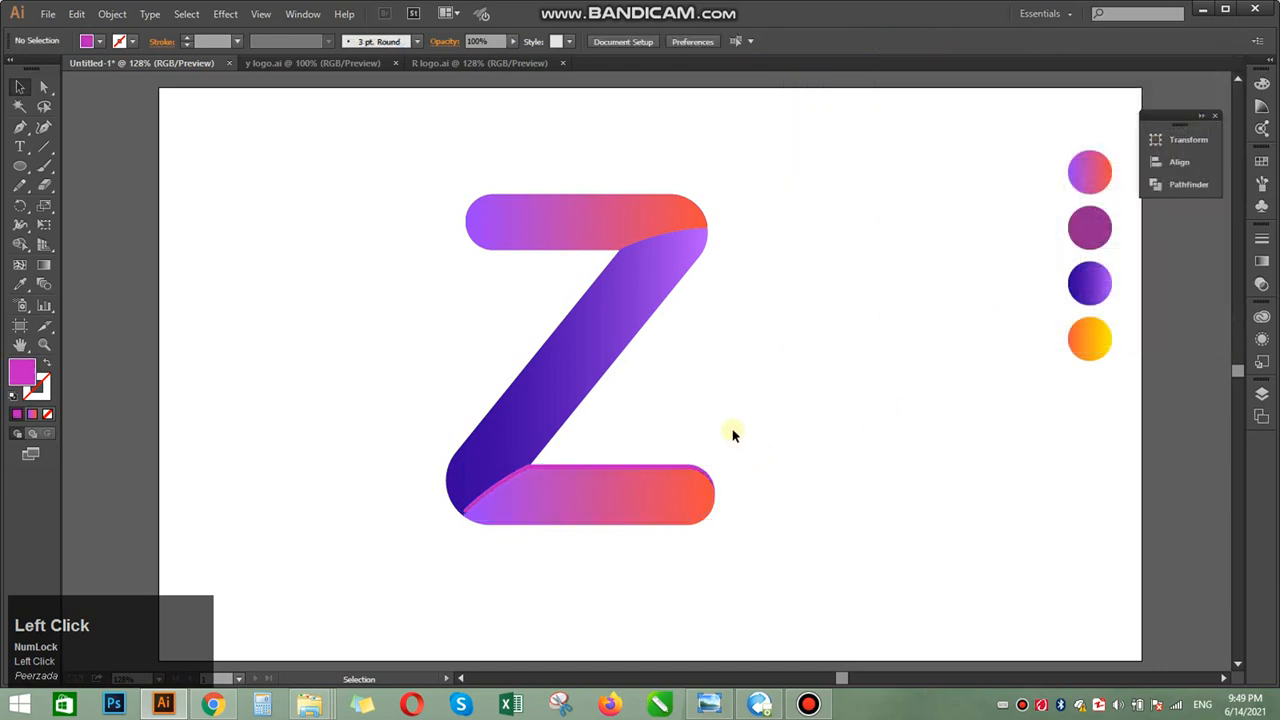
Move the gradient upper bar slightly down to expose the plum copy as a thin strip along its top edge.
left_click(537, 234)
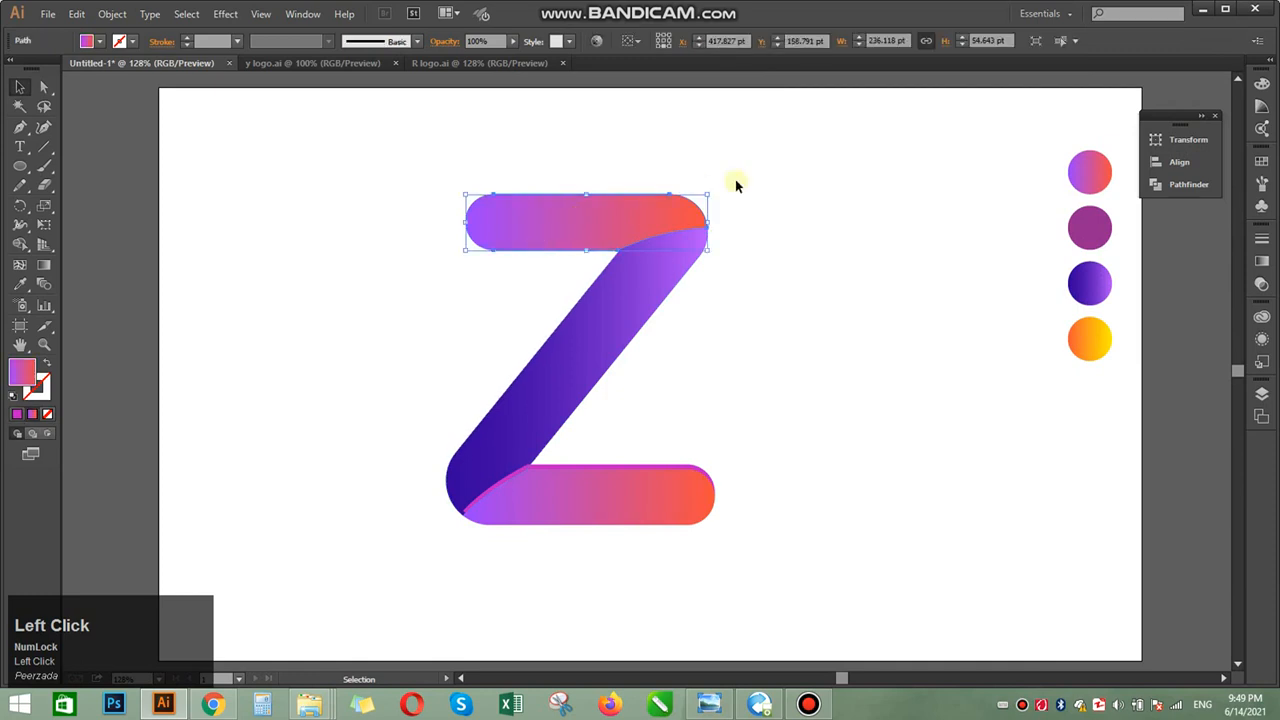
left_click(768, 175)
left_click(703, 217)
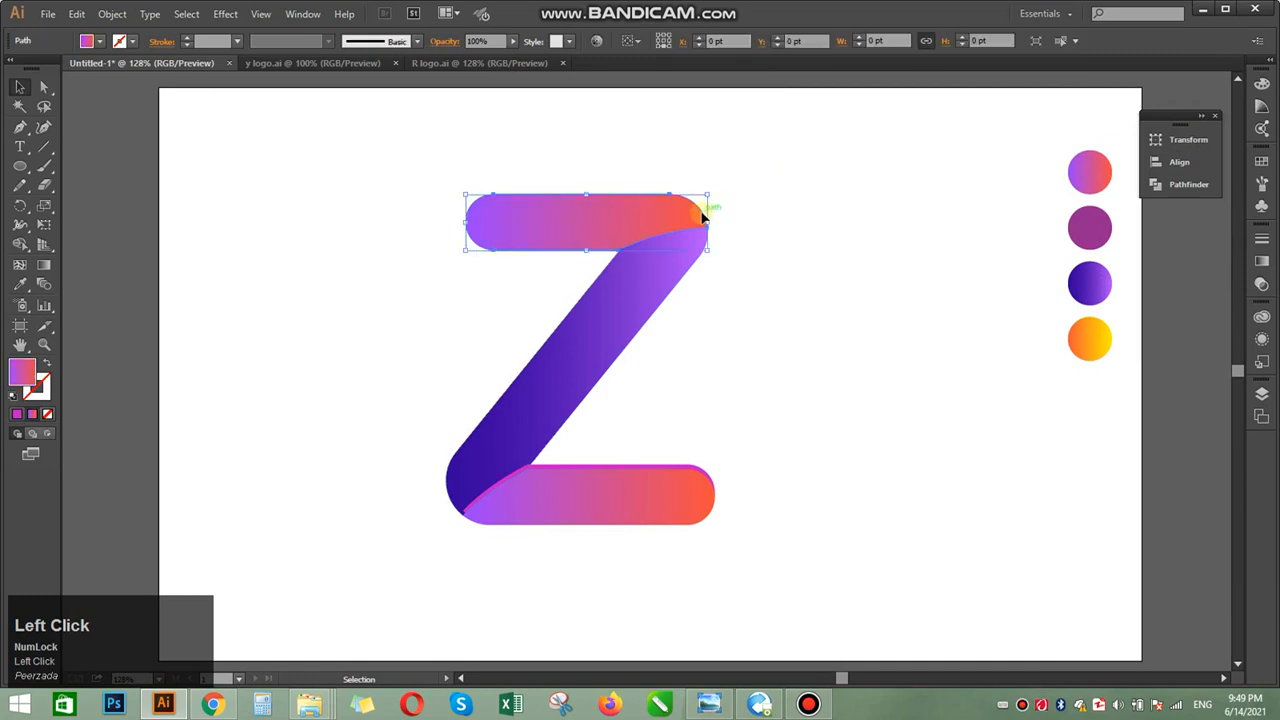
left_click_drag(703, 217, 704, 222)
left_click(771, 257)
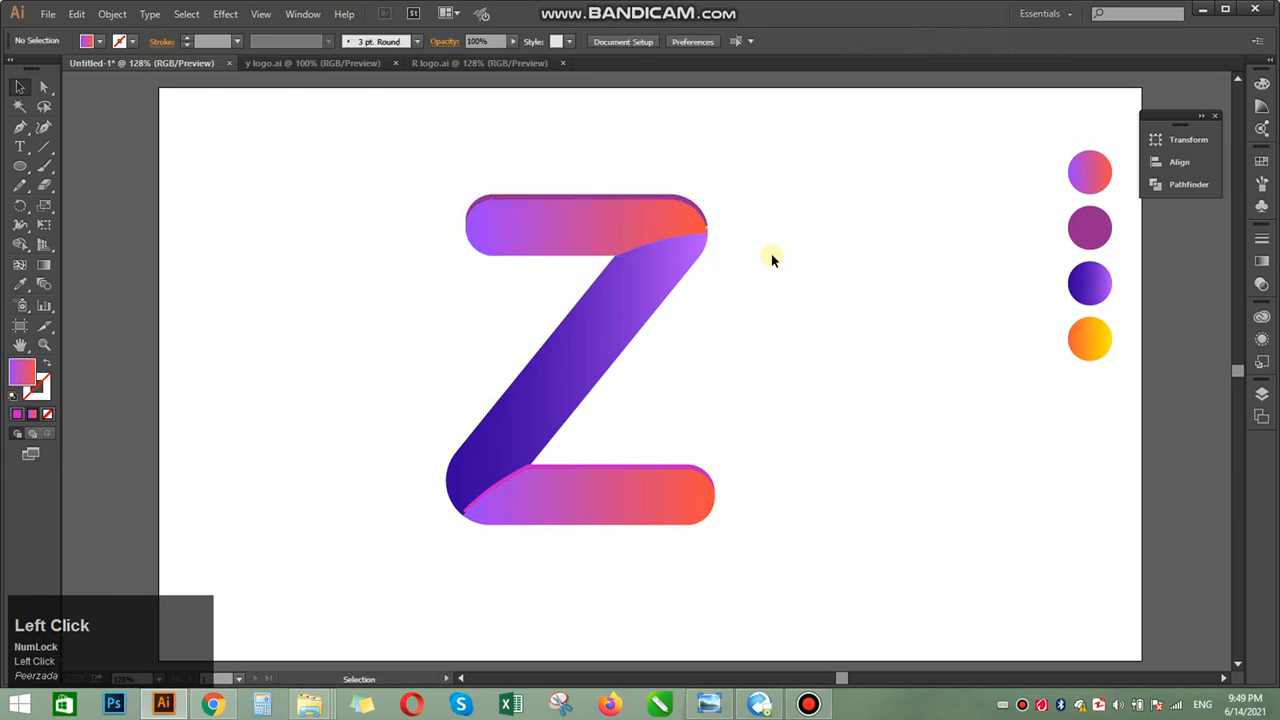
Recolour the plum strip behind the upper bar with the magenta sampled from the lower bar's strip.
left_click(696, 207)
left_click(22, 286)
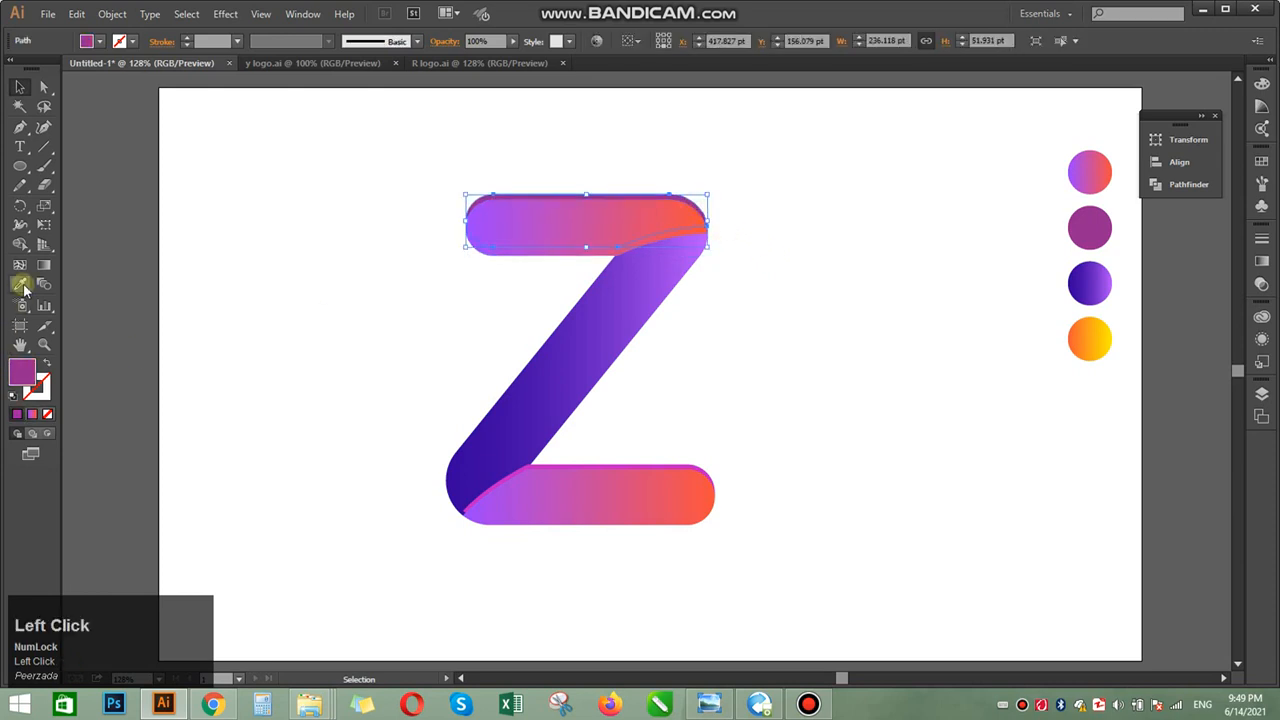
left_click(678, 478)
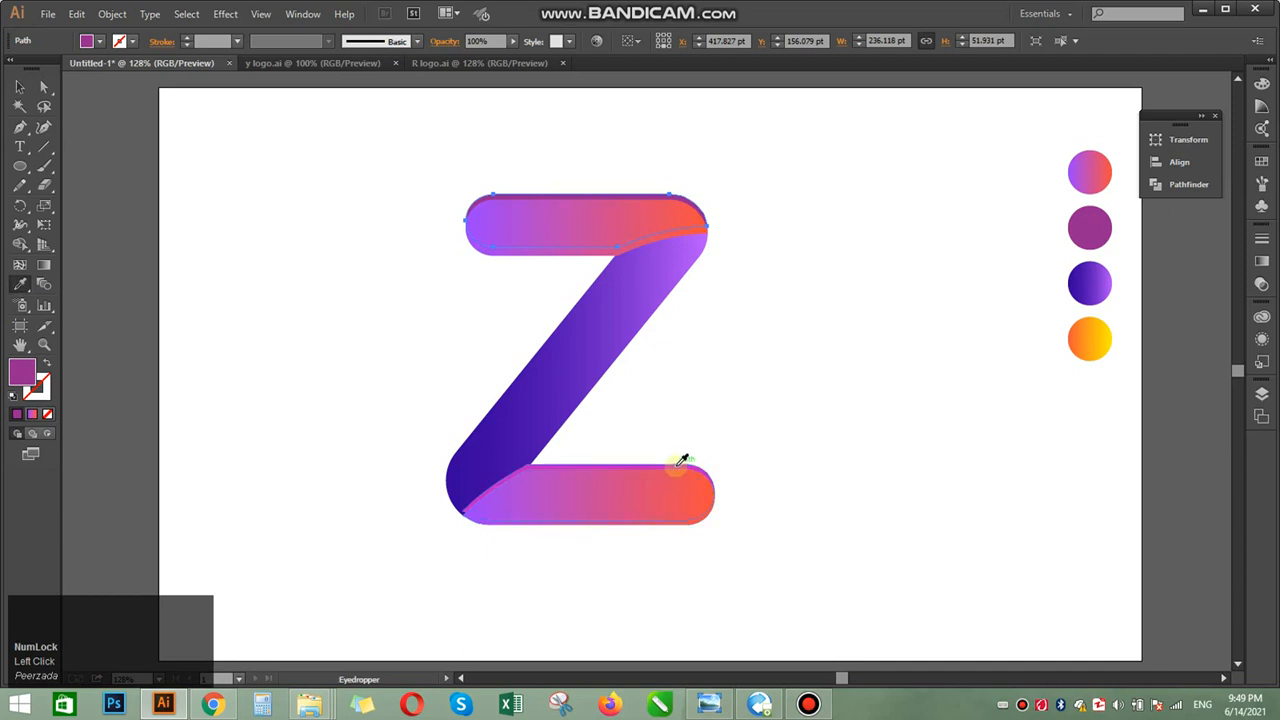
left_click(679, 465)
left_click(19, 87)
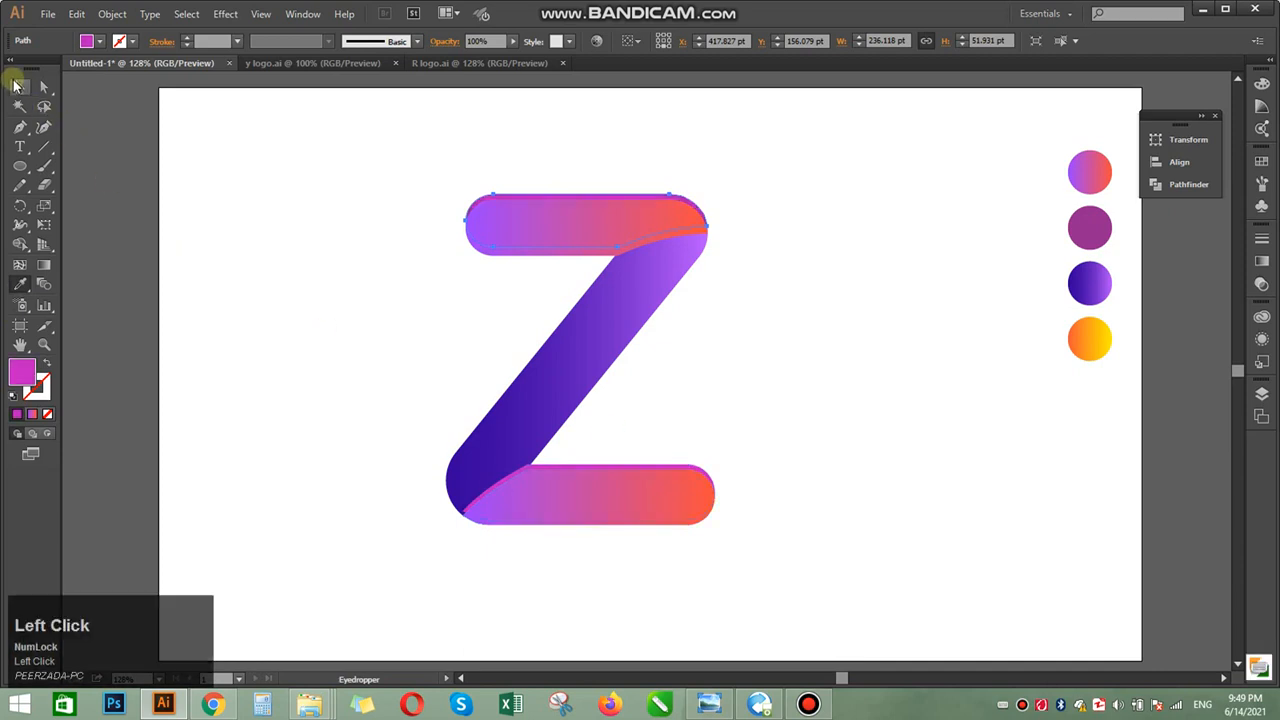
left_click(223, 274)
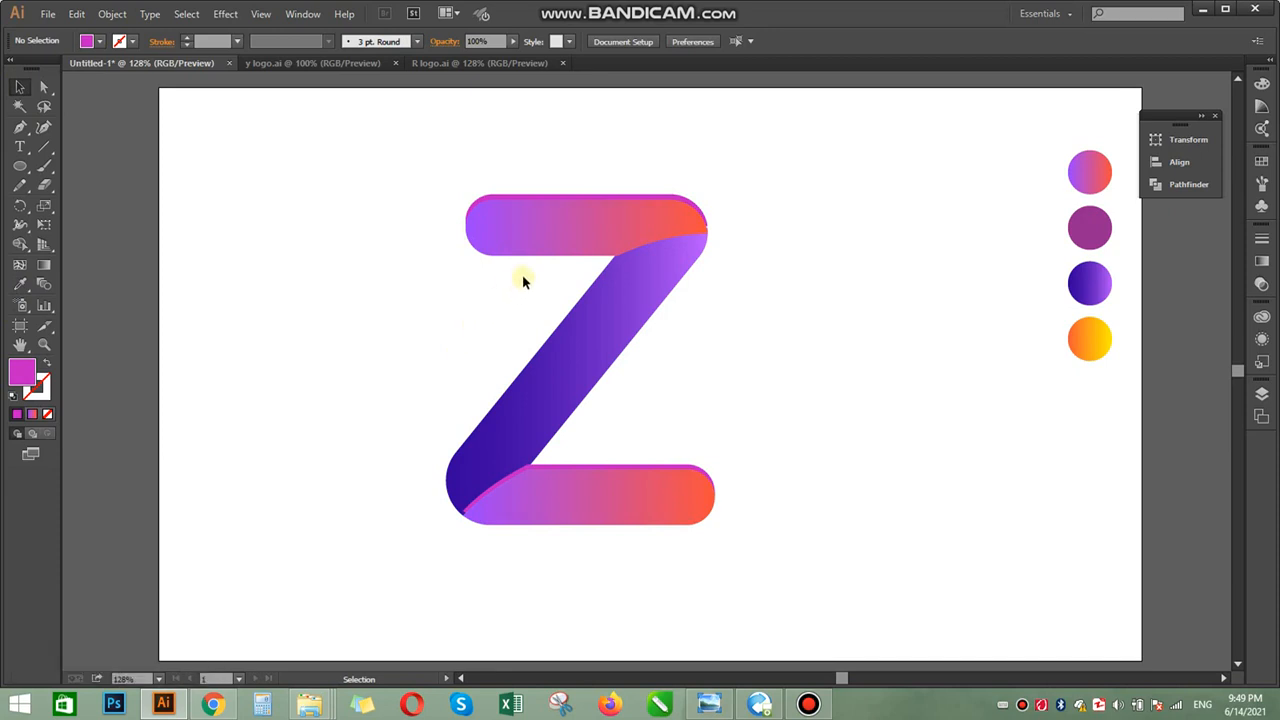
Nudge the gradient upper bar slightly to the right over its magenta strip.
left_click_drag(530, 260, 540, 252)
left_click(651, 353)
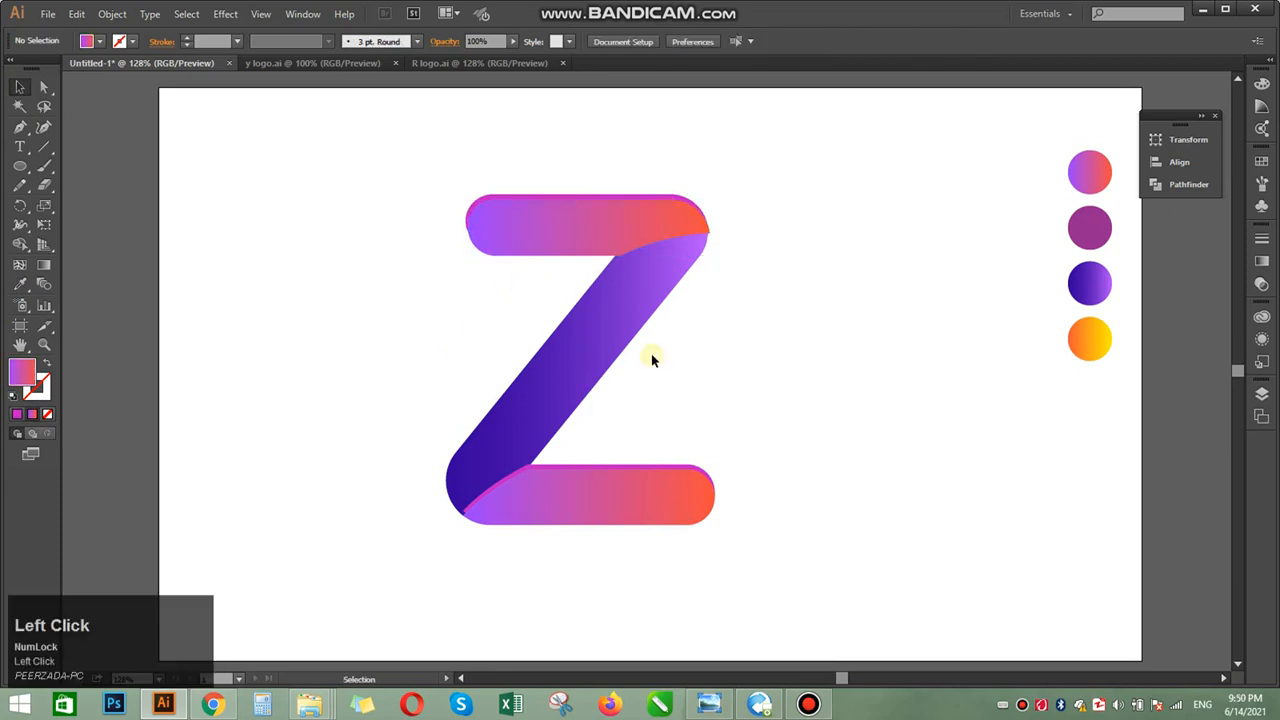
left_click(681, 226)
left_click(779, 297)
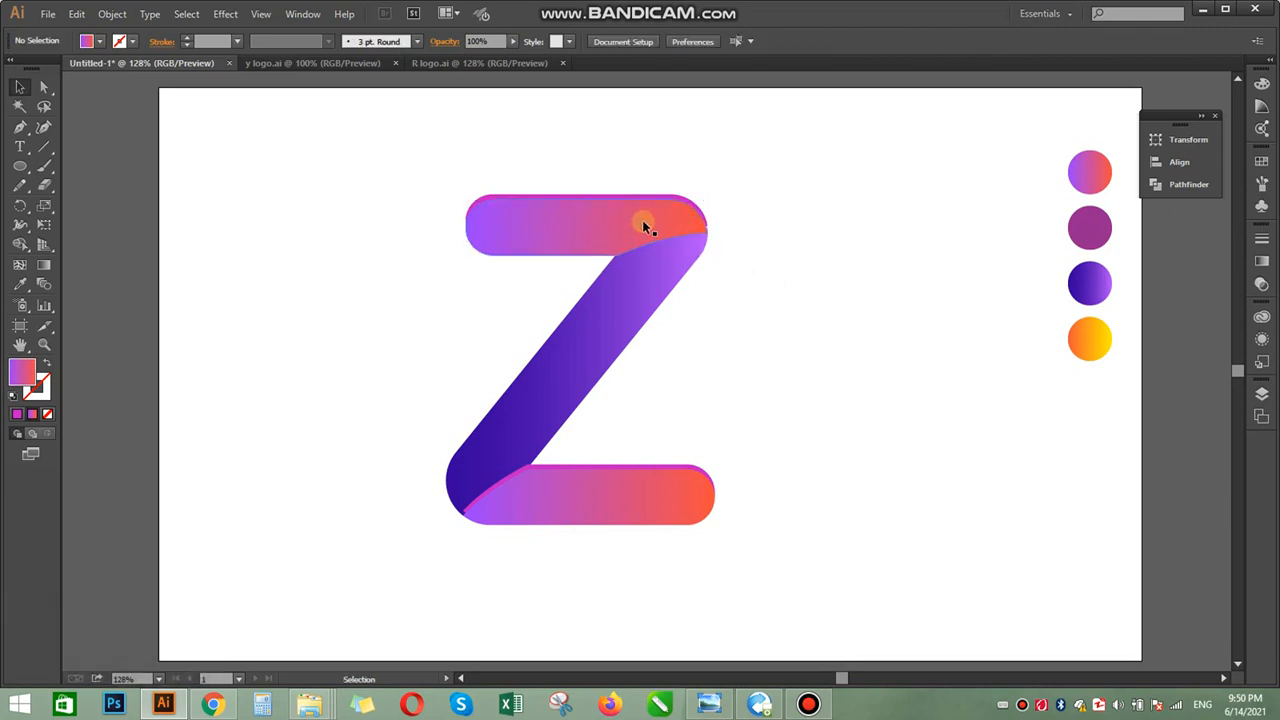
left_click_drag(643, 221, 645, 218)
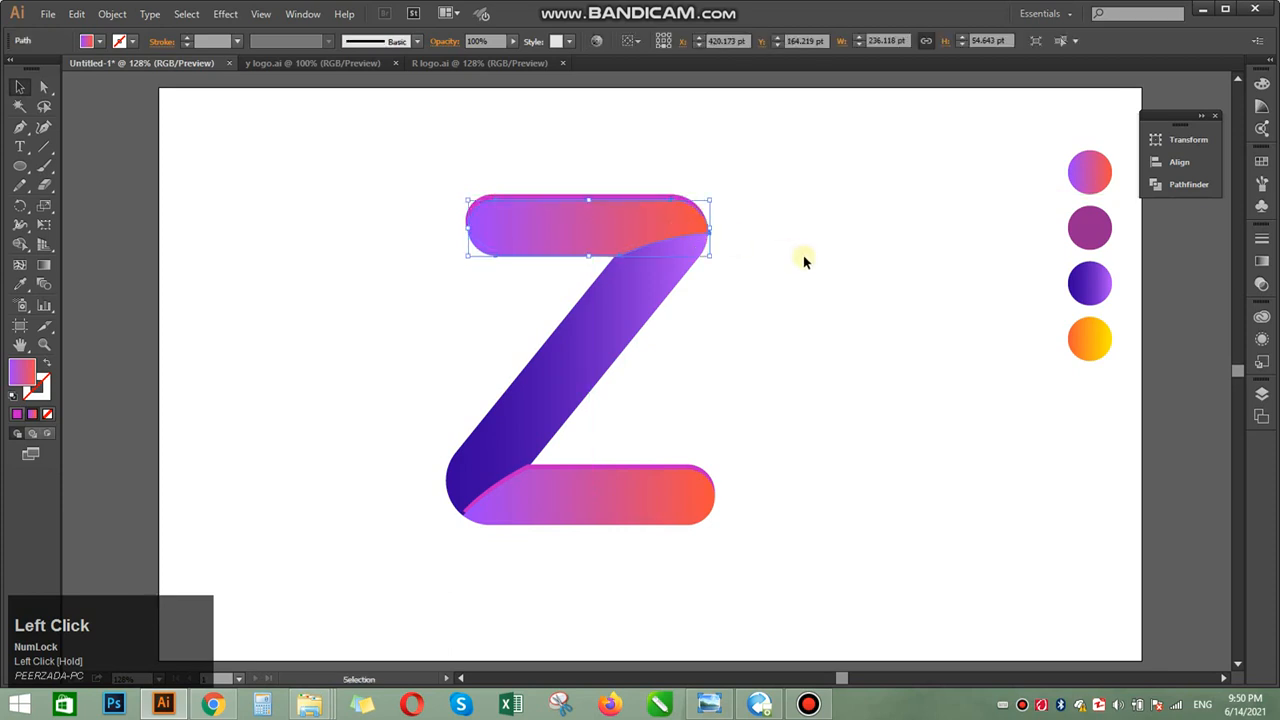
left_click(803, 255)
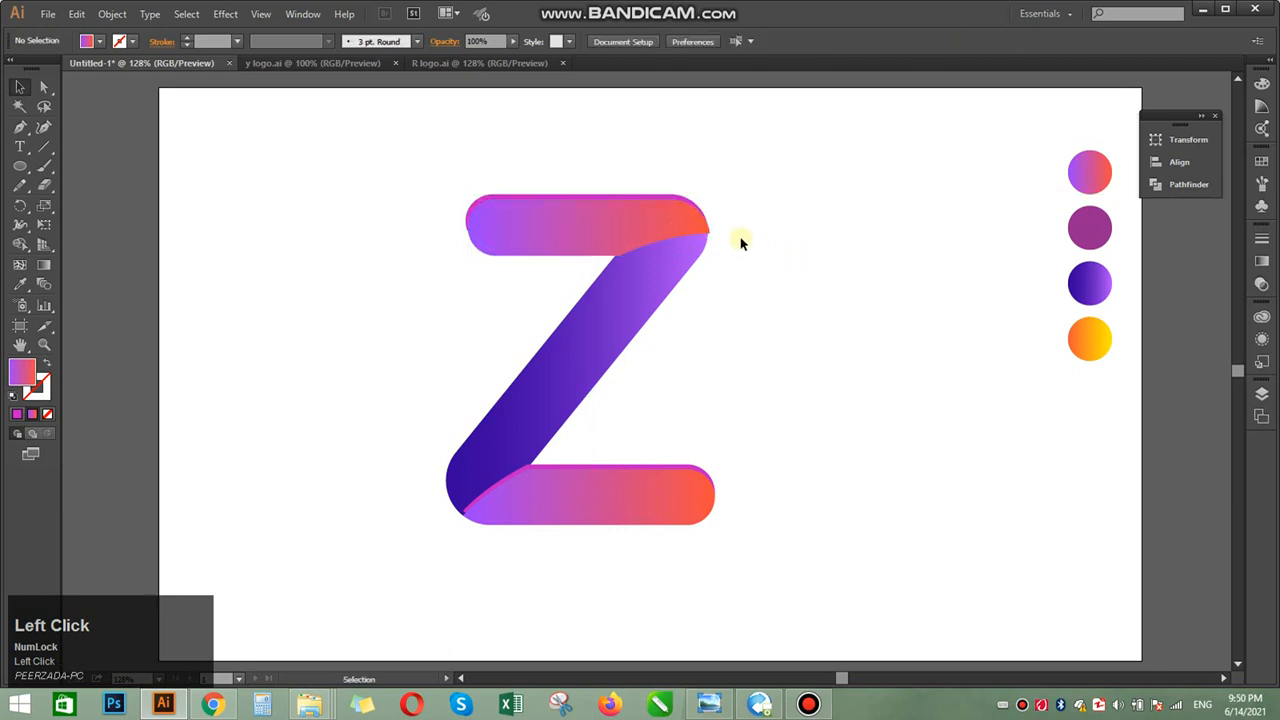
left_click(703, 225)
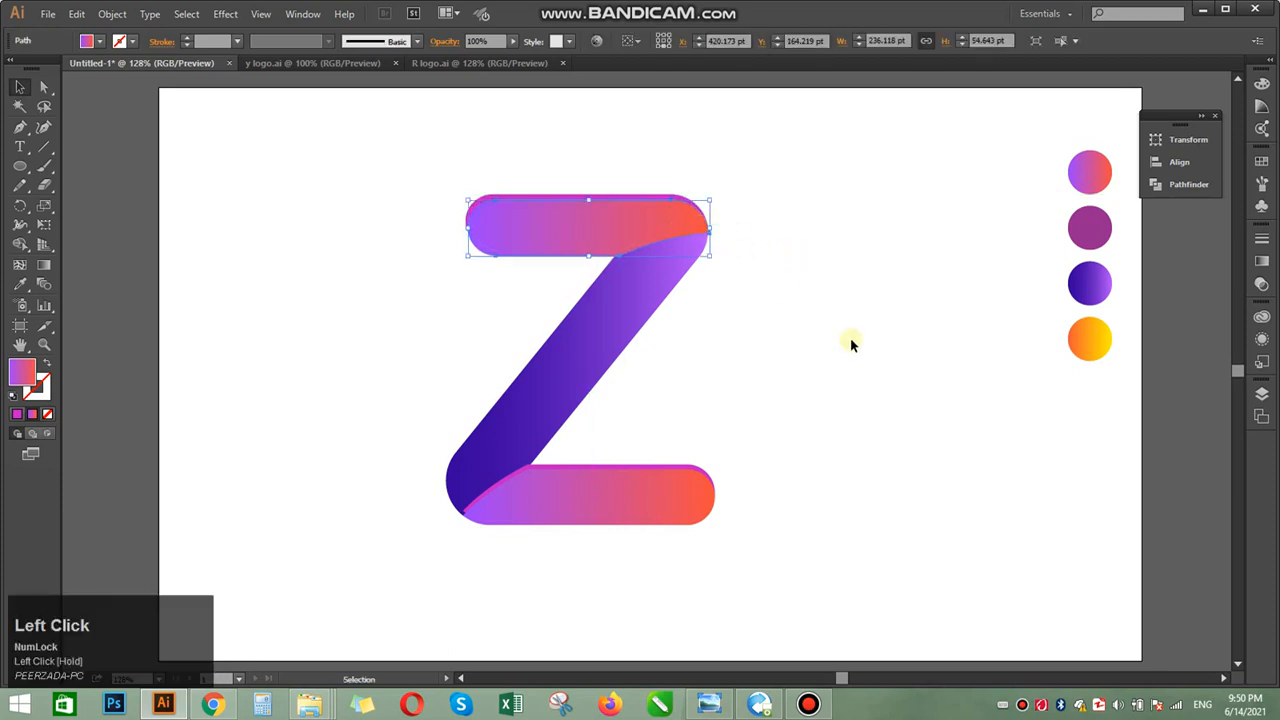
left_click(850, 343)
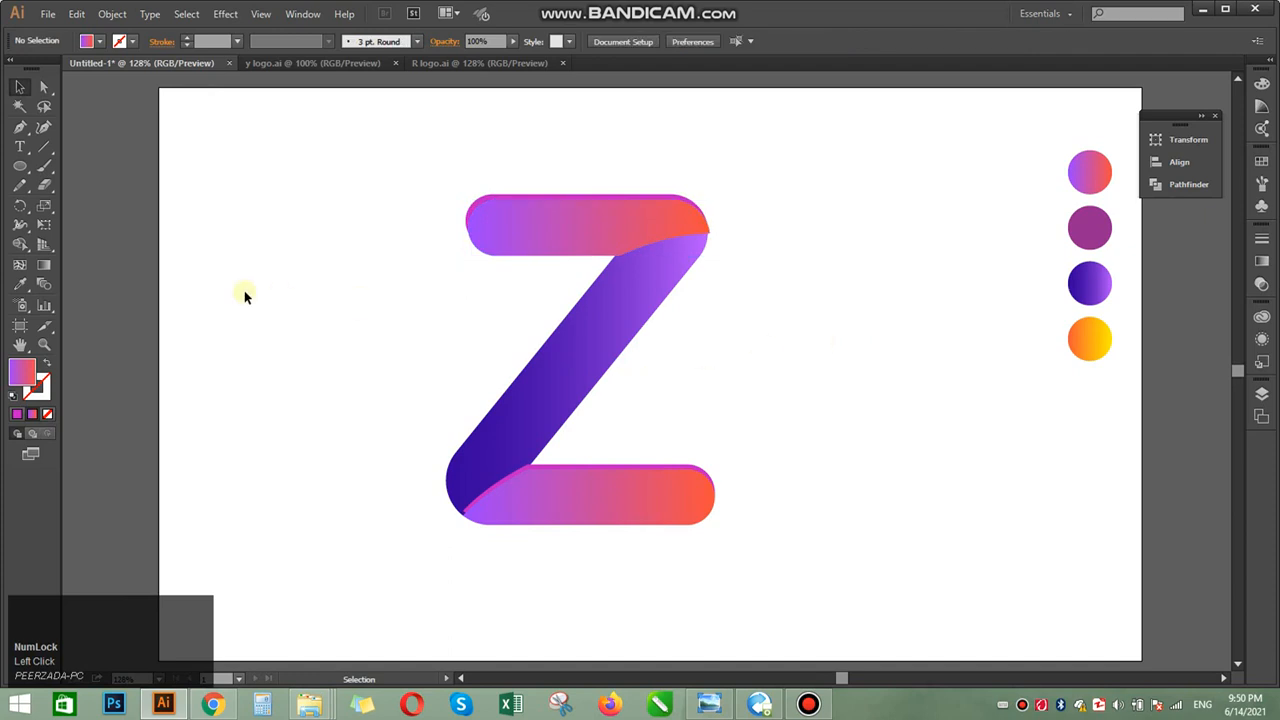
Draw a closed narrow facet with the Pen tool along the diagonal's right edge, from the upper bar's right fold to the lower-left fold.
left_click(22, 127)
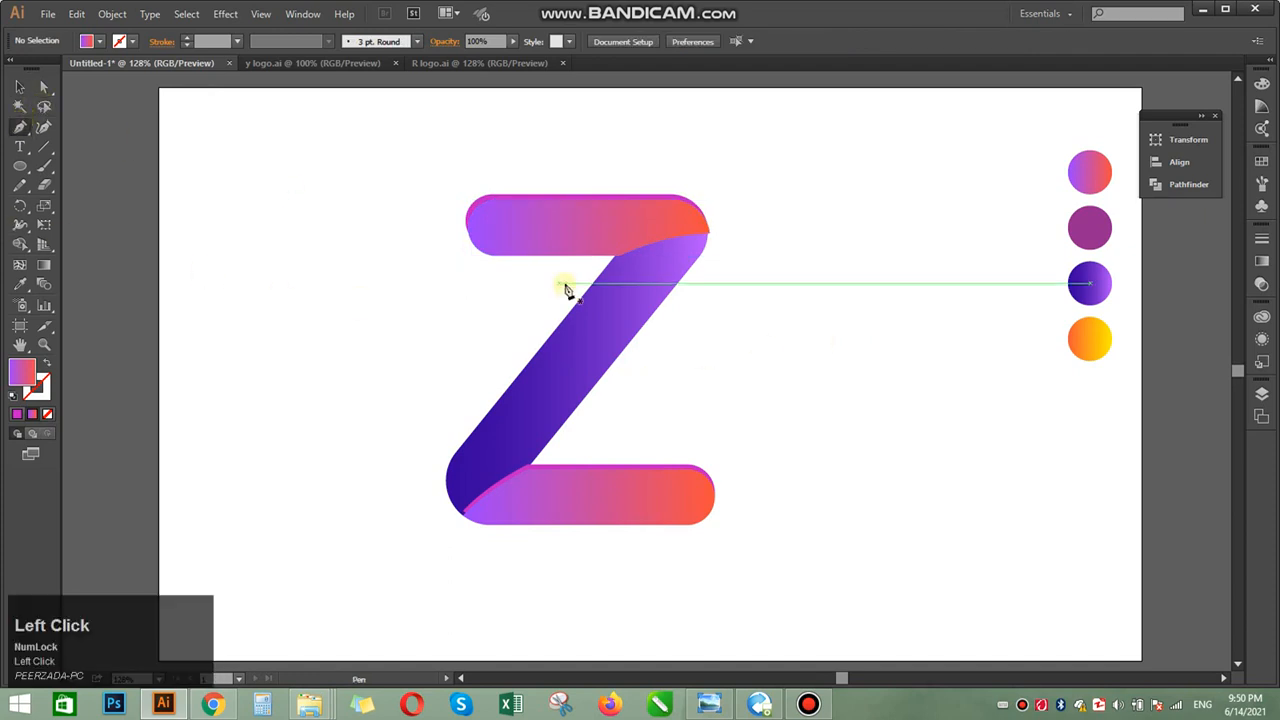
left_click(712, 240)
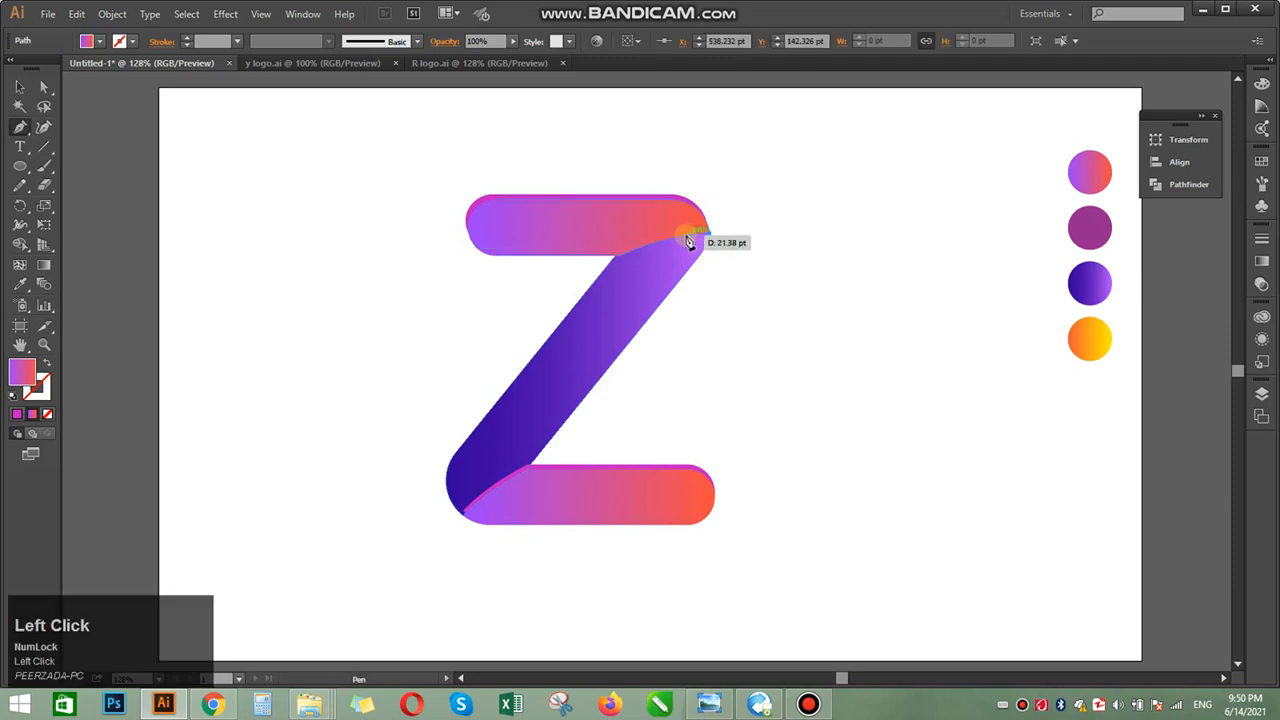
left_click(686, 241)
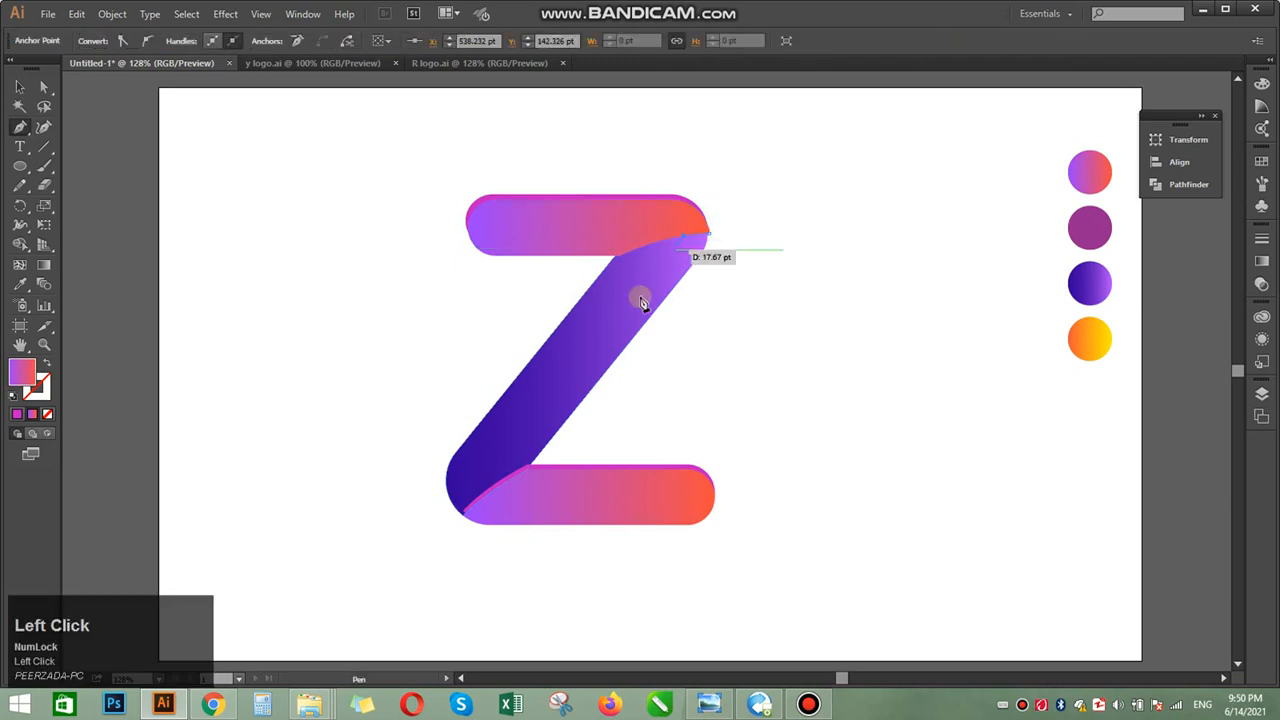
left_click(504, 458)
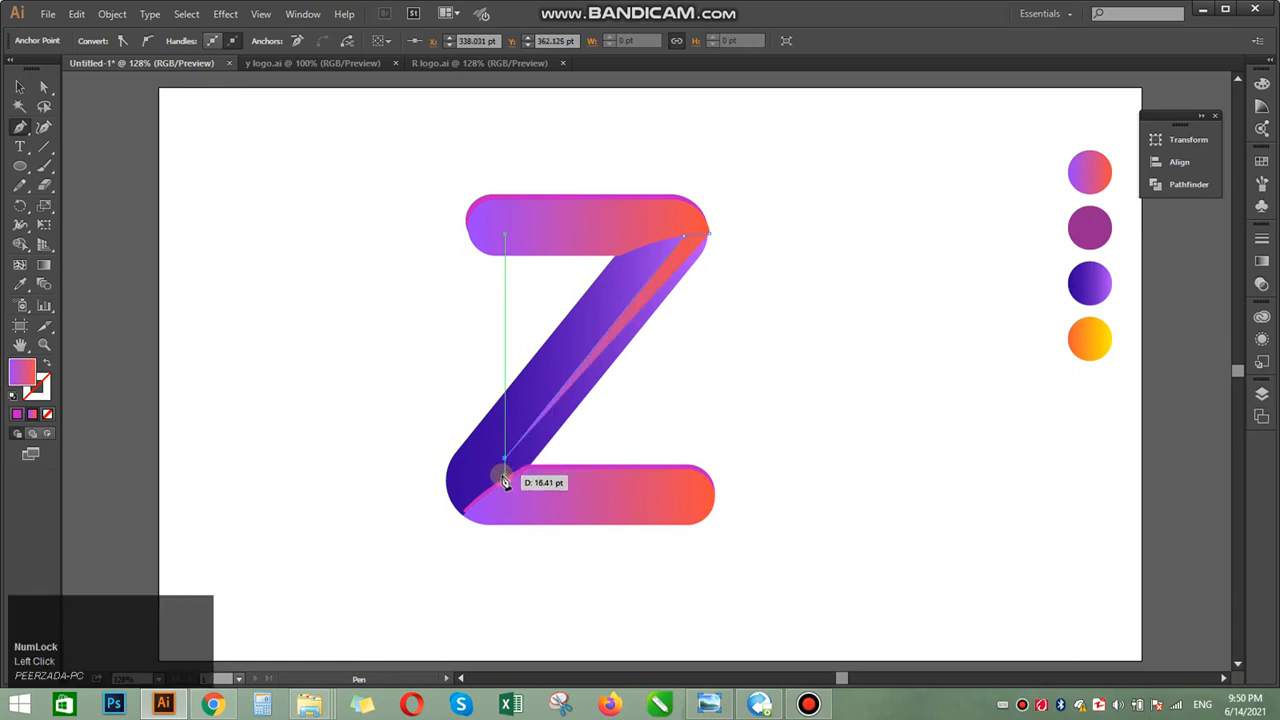
key("ctrl+z")
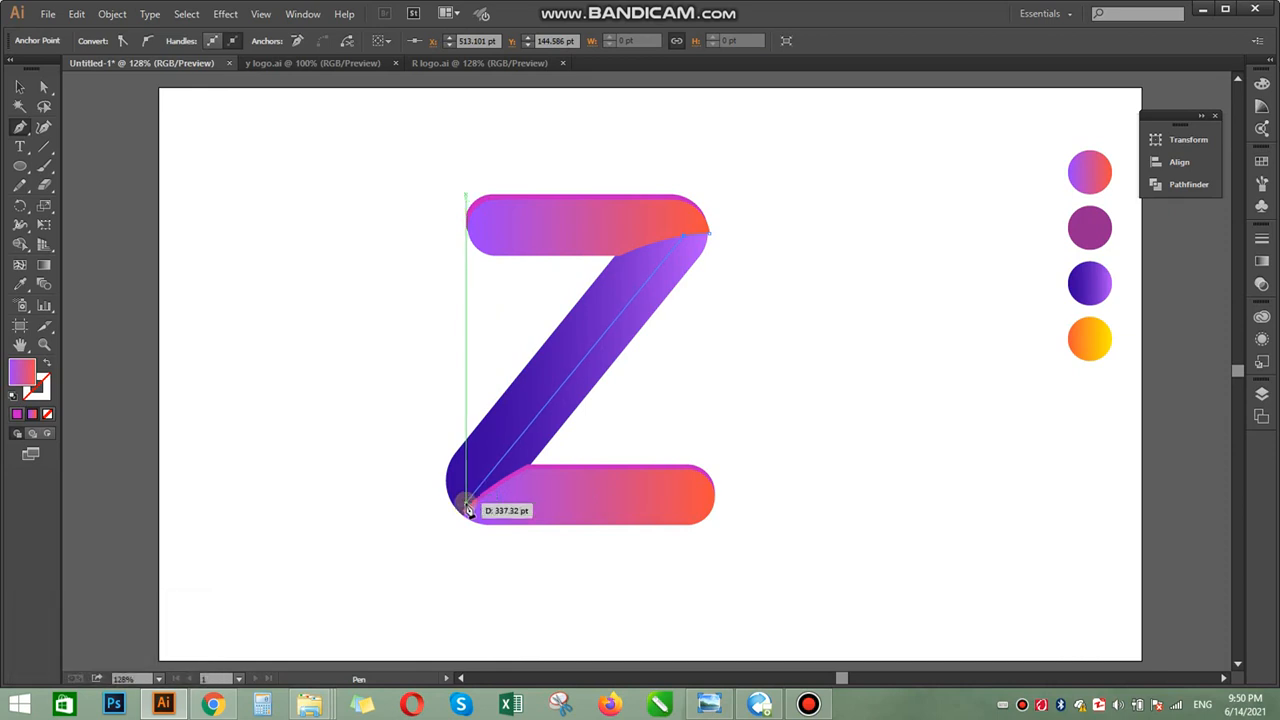
left_click(466, 508)
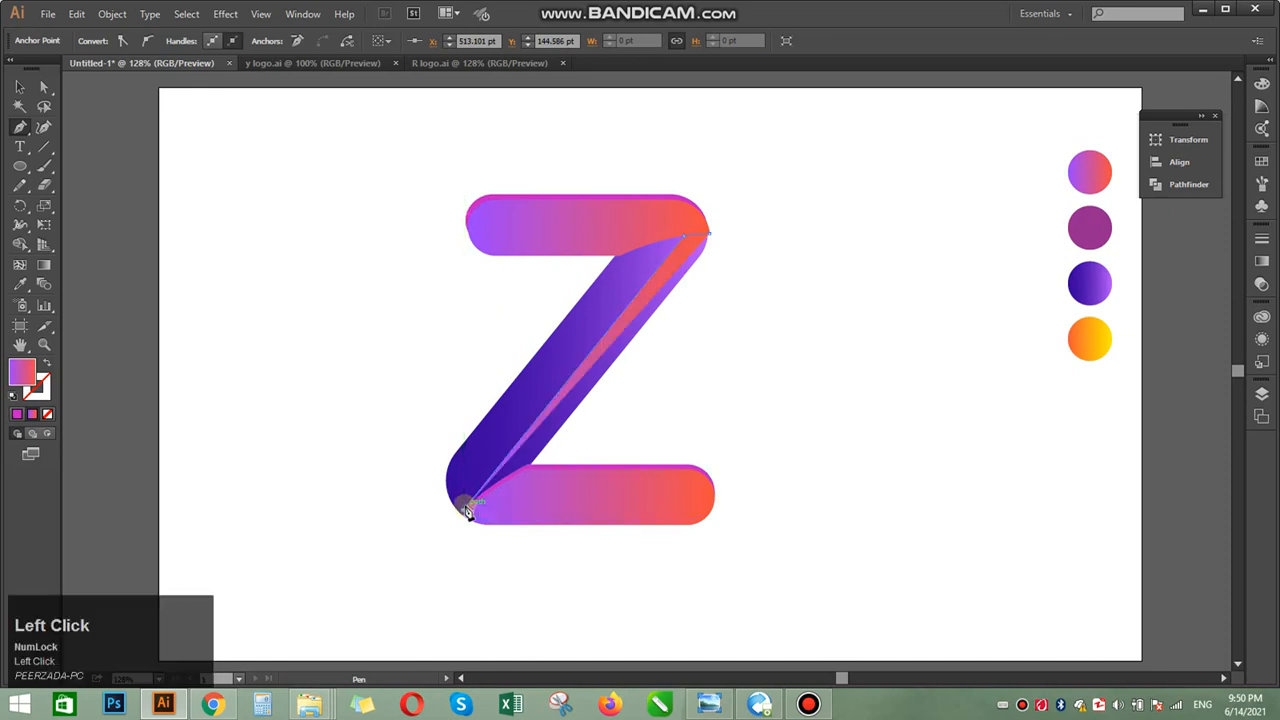
left_click(533, 470)
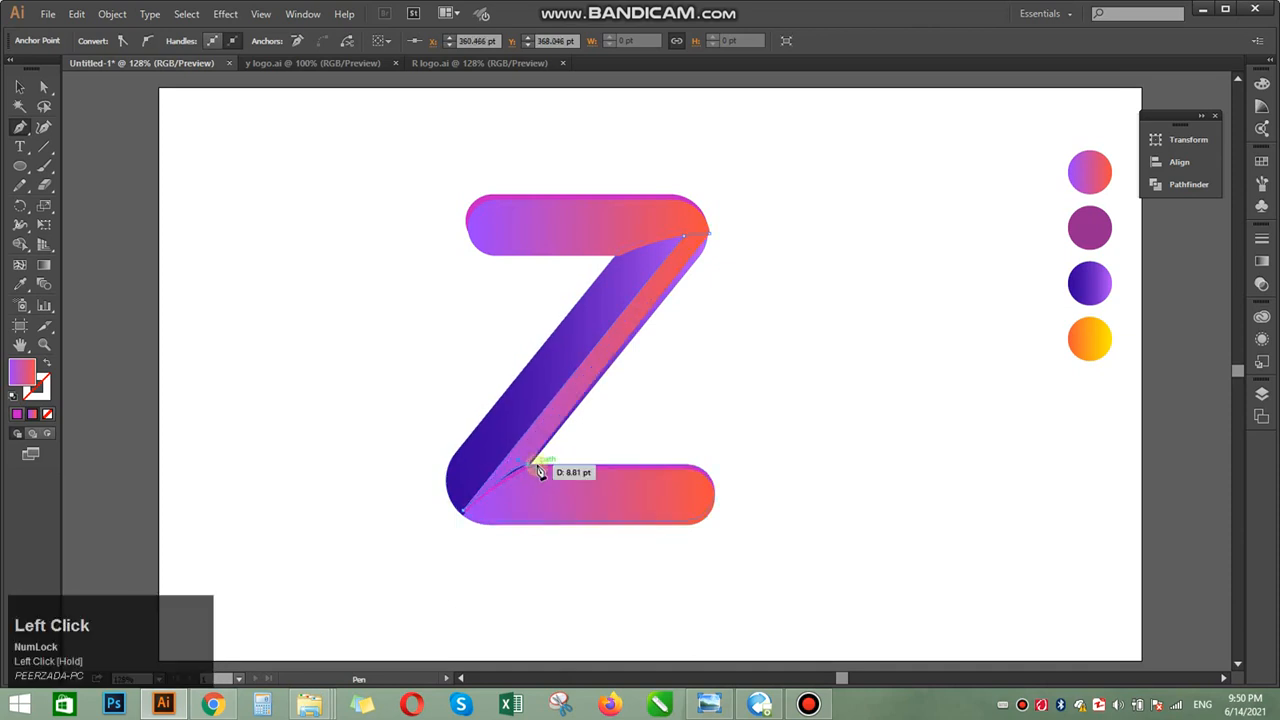
key("ctrl+z")
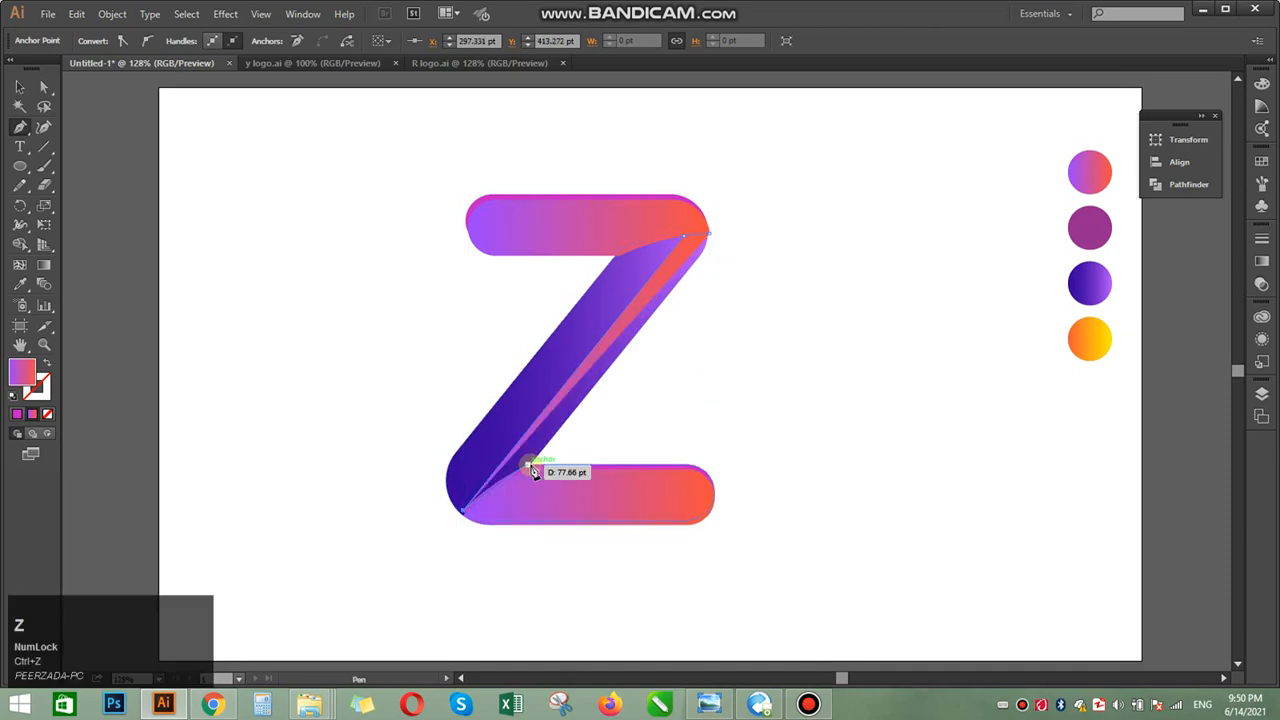
left_click(533, 470)
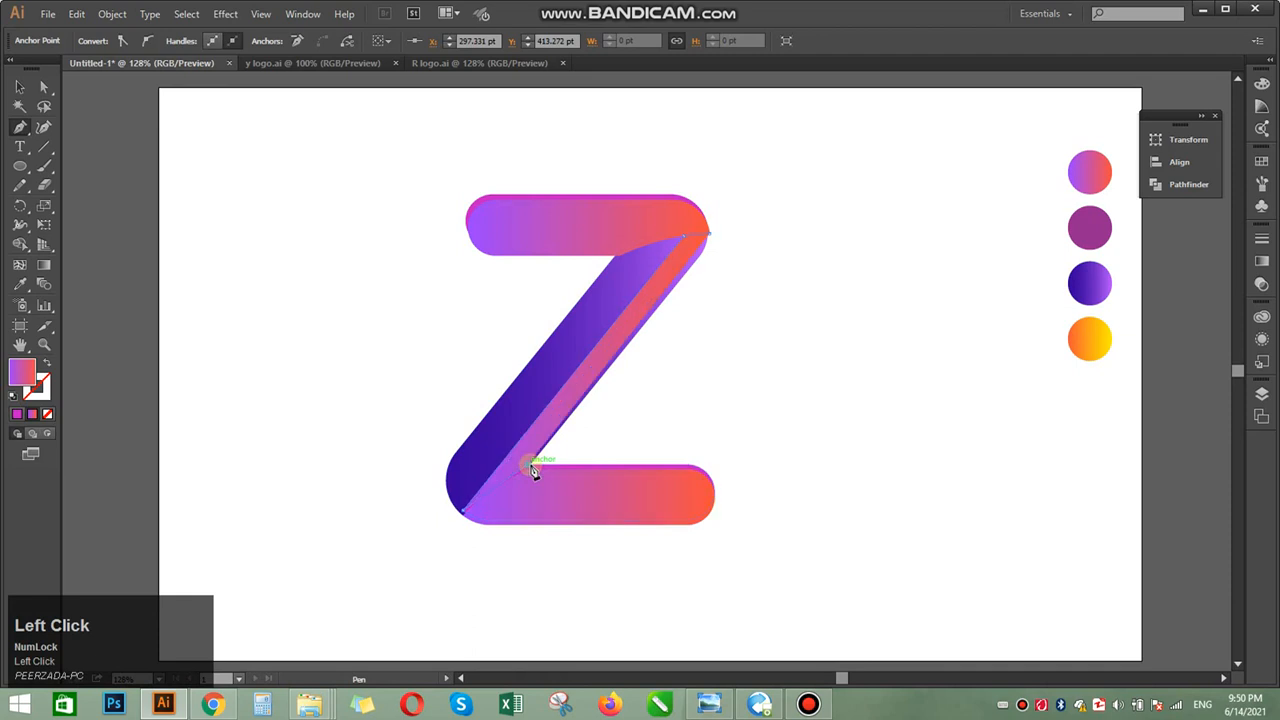
left_click(695, 271)
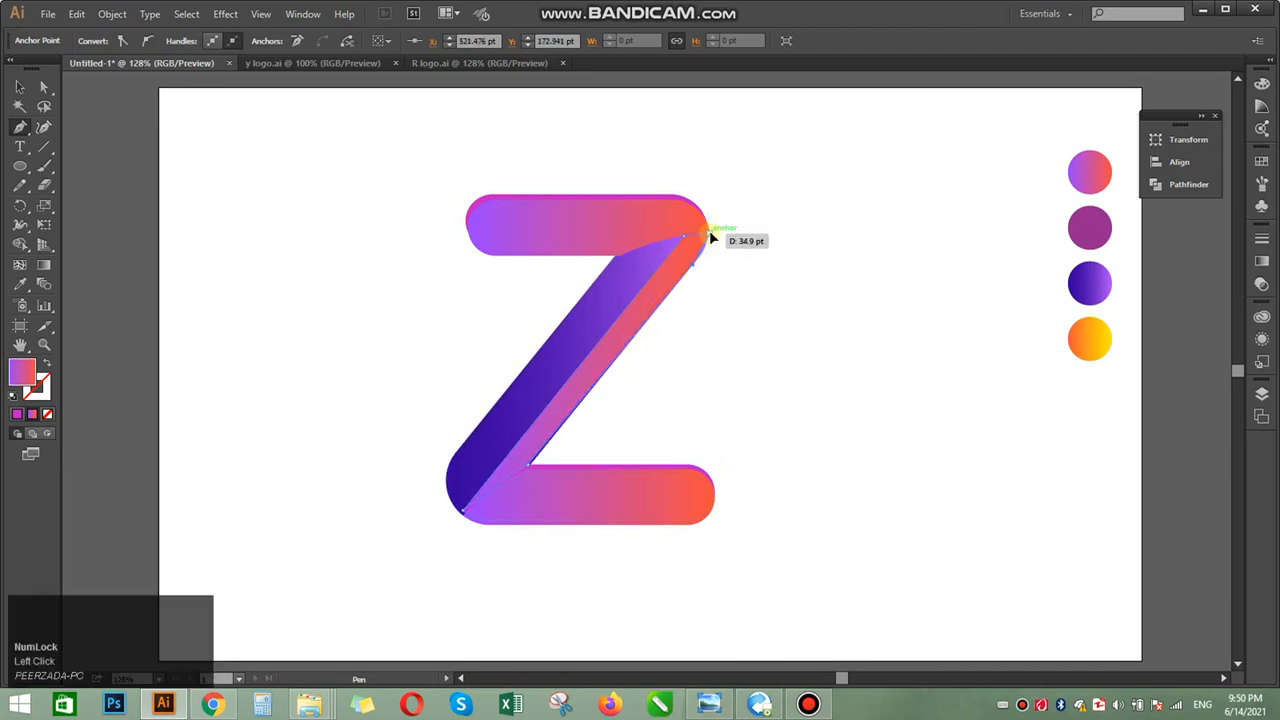
left_click_drag(710, 233, 709, 231)
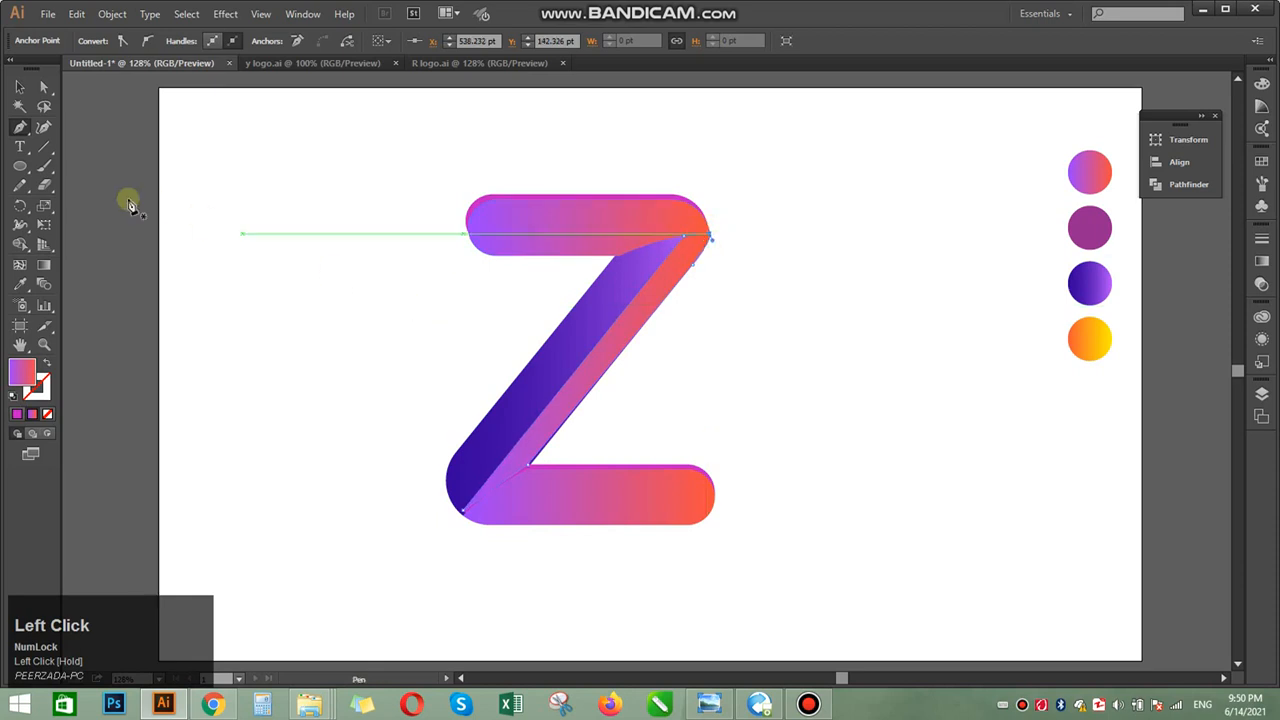
left_click(18, 89)
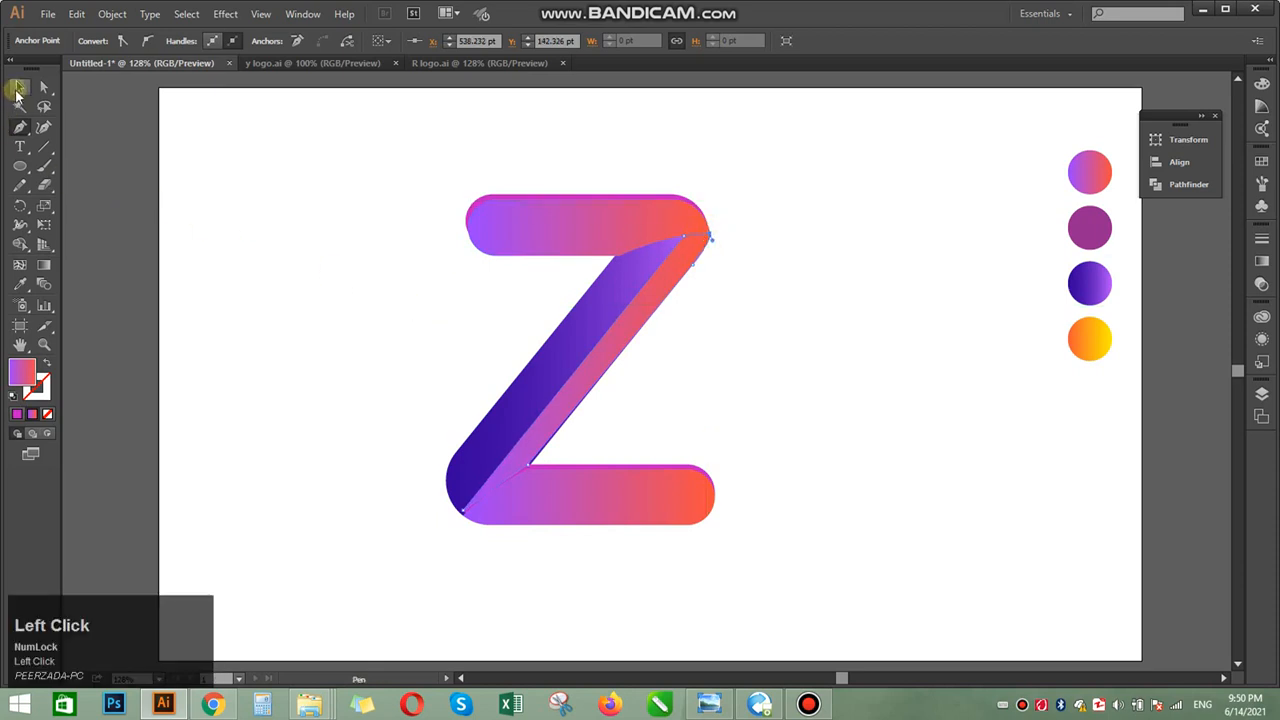
left_click(226, 268)
Fill the new facet on the diagonal with the orange-to-yellow gradient sampled from the lowest colour circle.
left_click(508, 454)
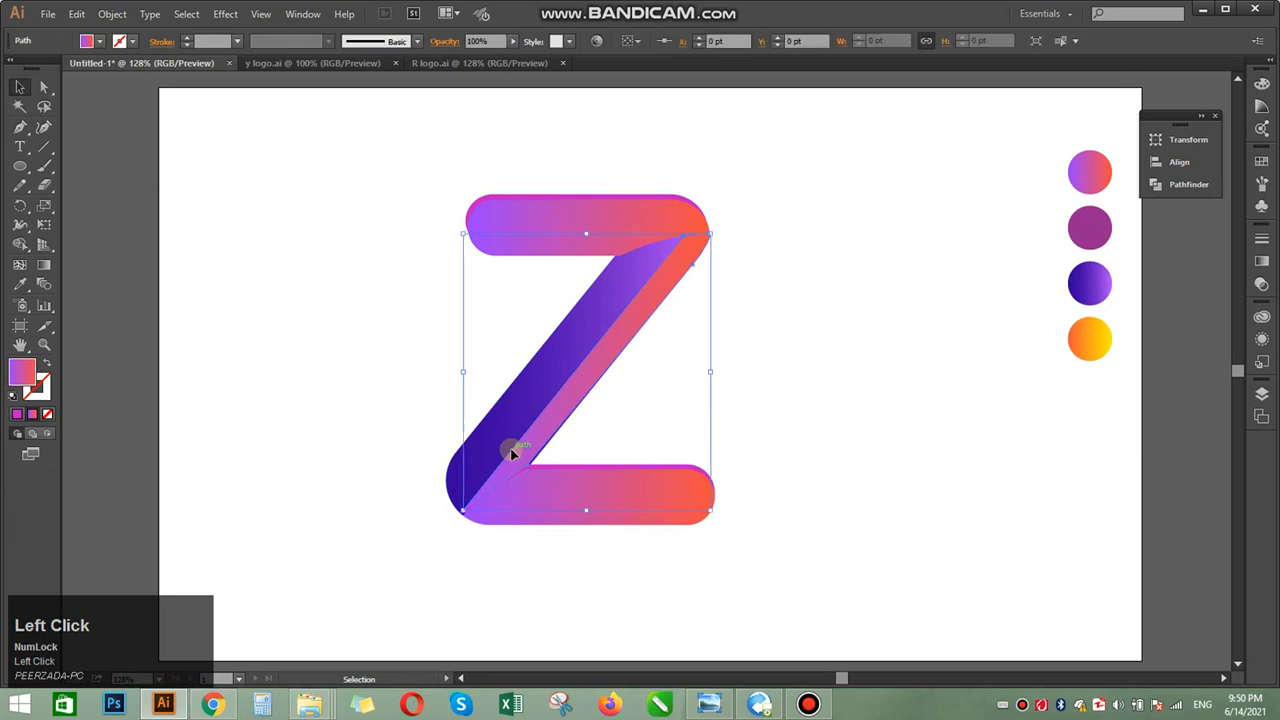
left_click(20, 285)
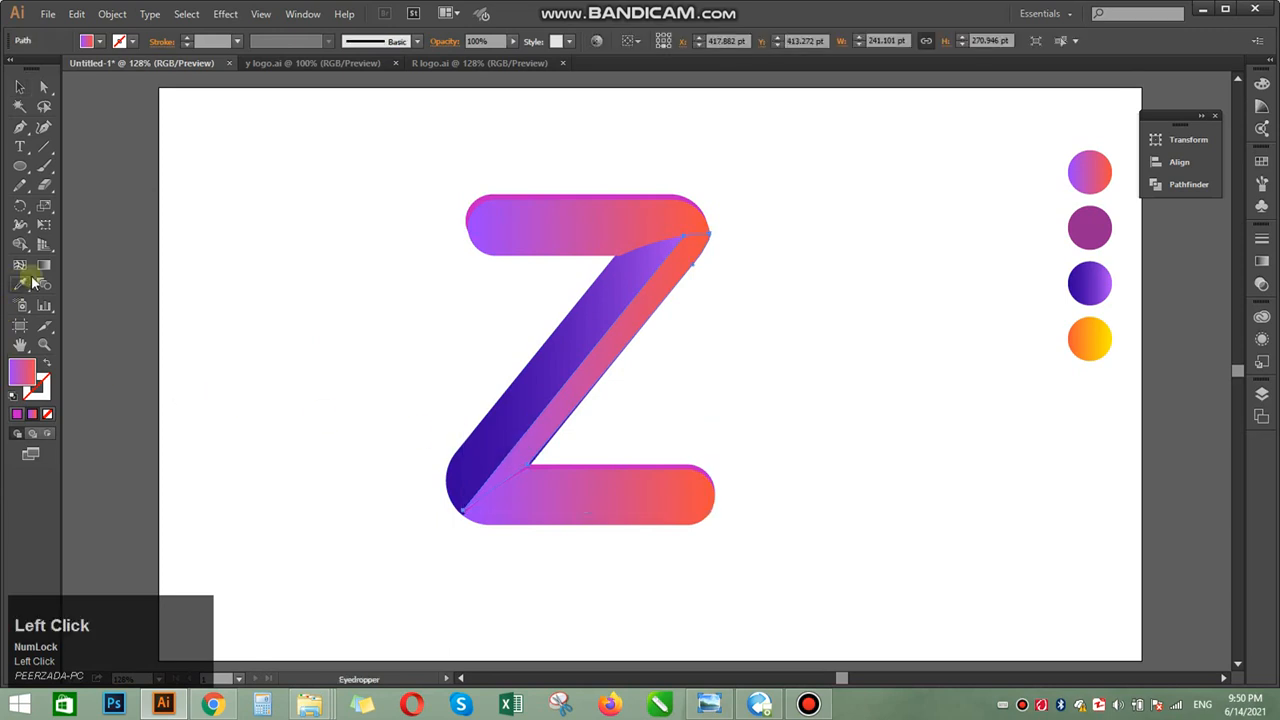
left_click(1086, 334)
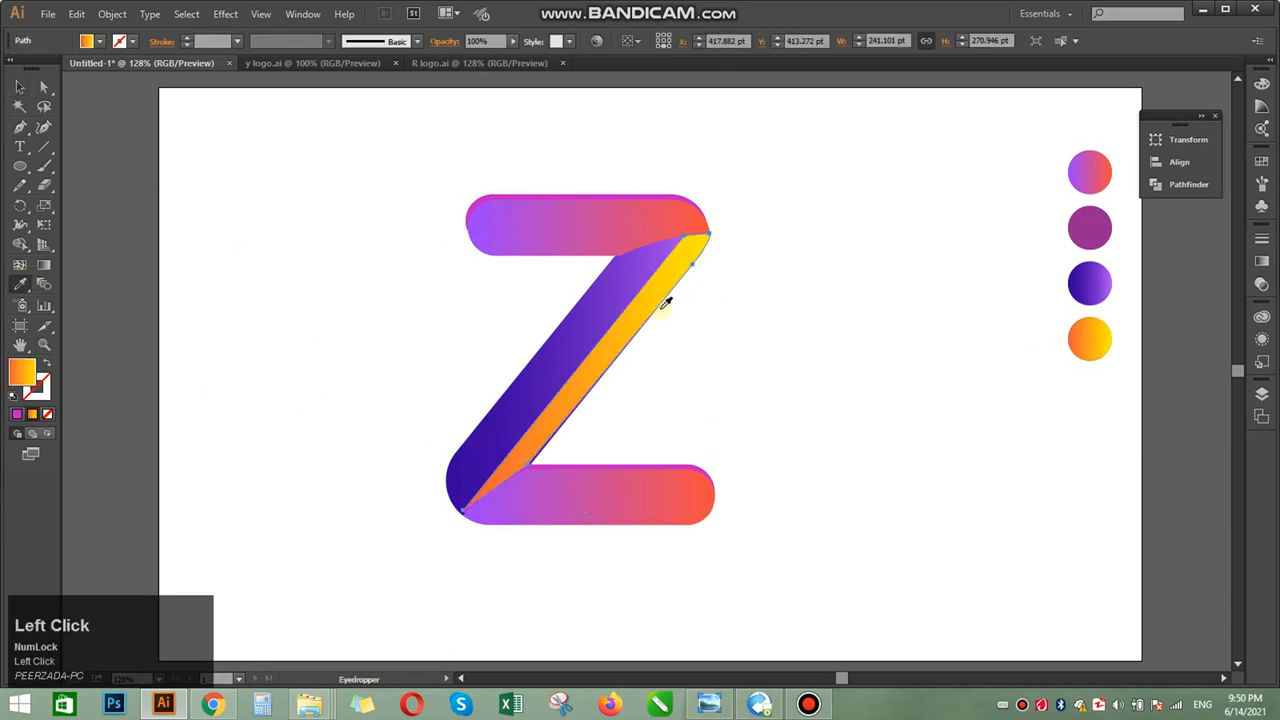
left_click(18, 89)
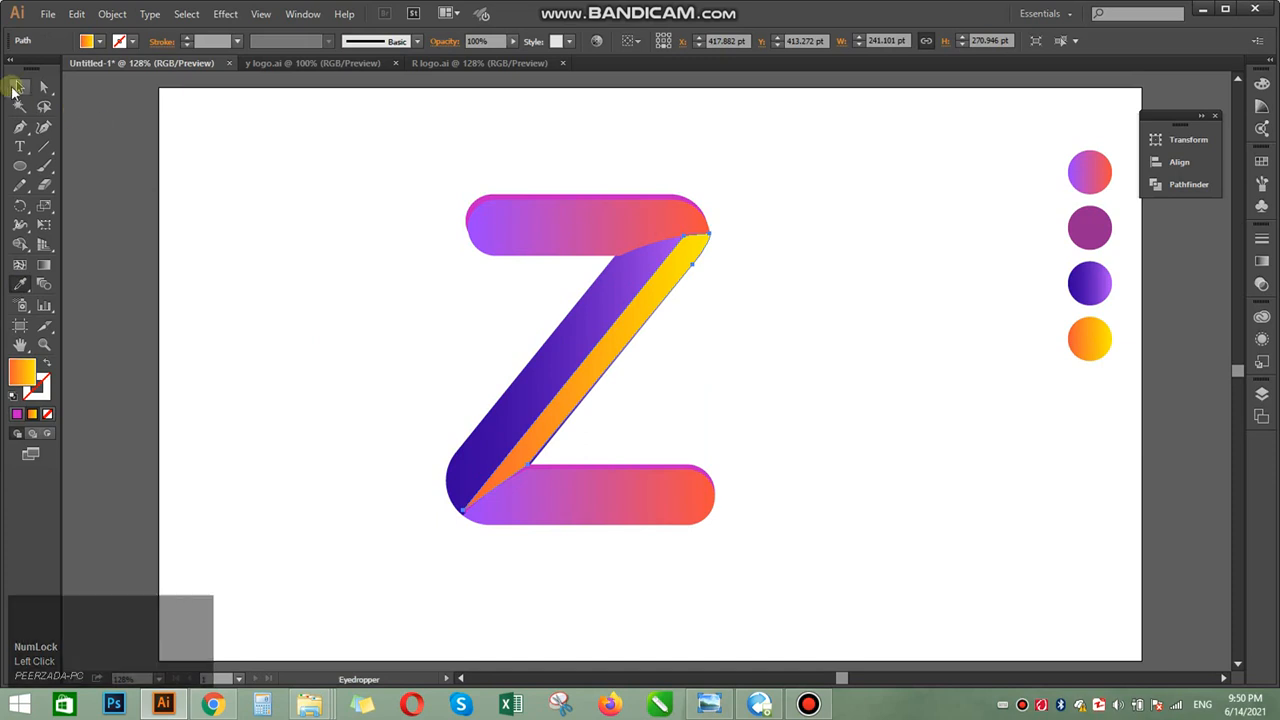
left_click(257, 235)
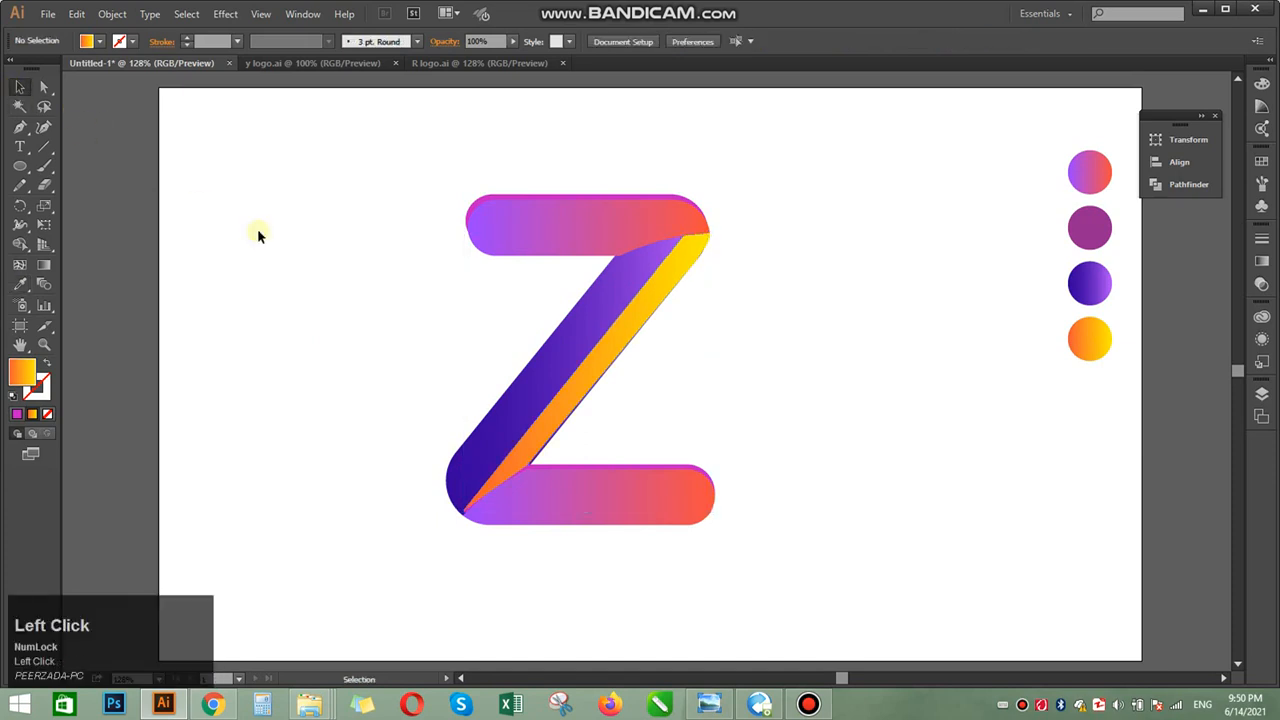
Try to extend the orange-yellow facet slightly to the right over the diagonal's exposed edge, and undo the change.
left_click(627, 345)
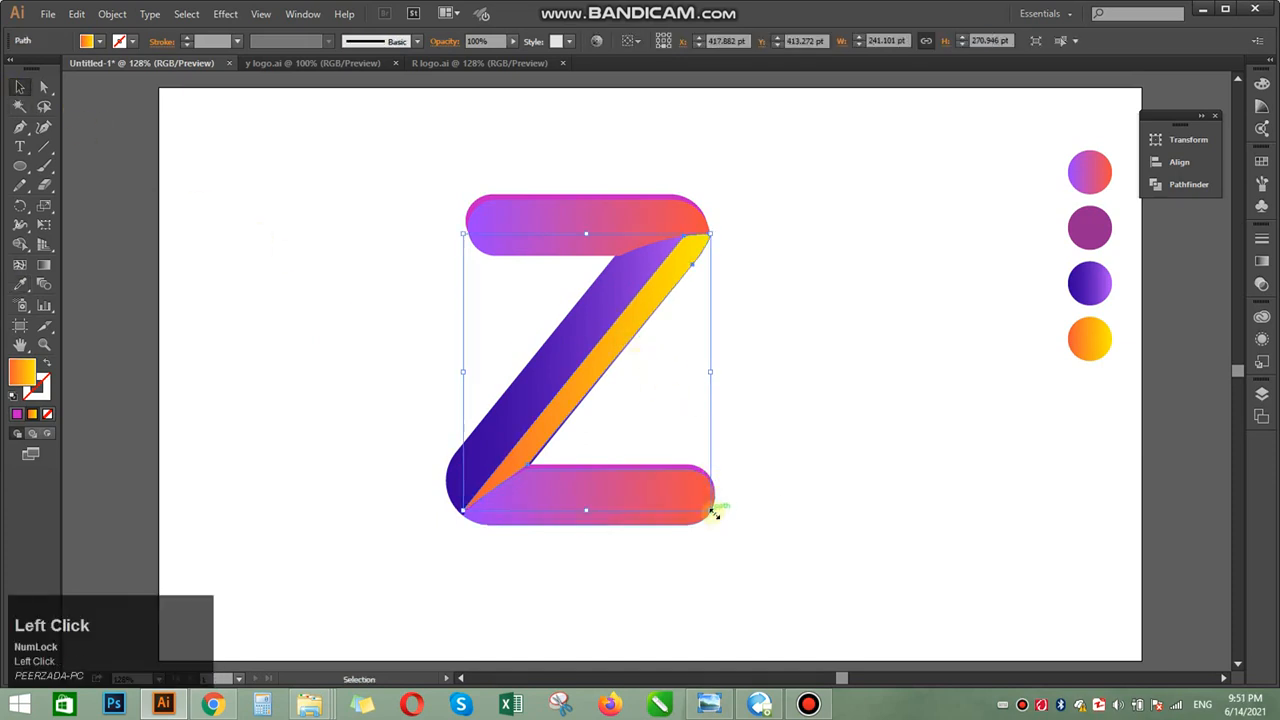
left_click_drag(713, 512, 720, 515)
left_click(785, 524)
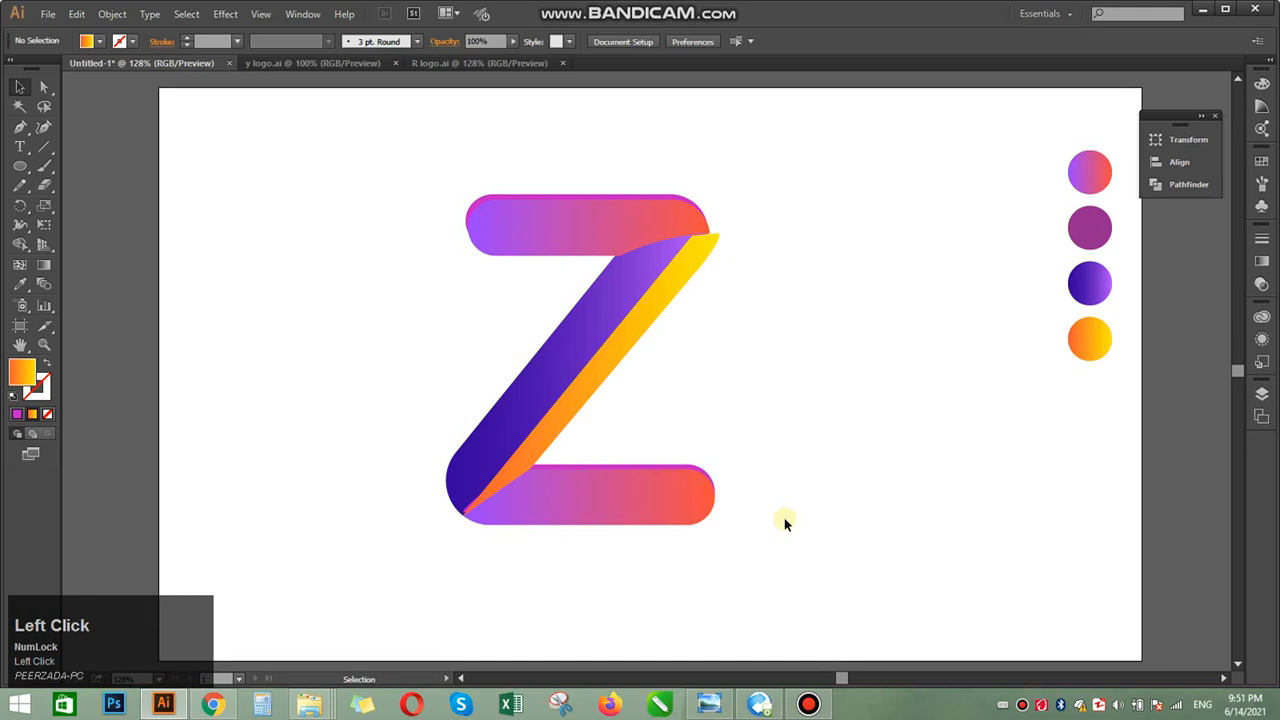
key("ctrl+z")
key("ctrl+z")
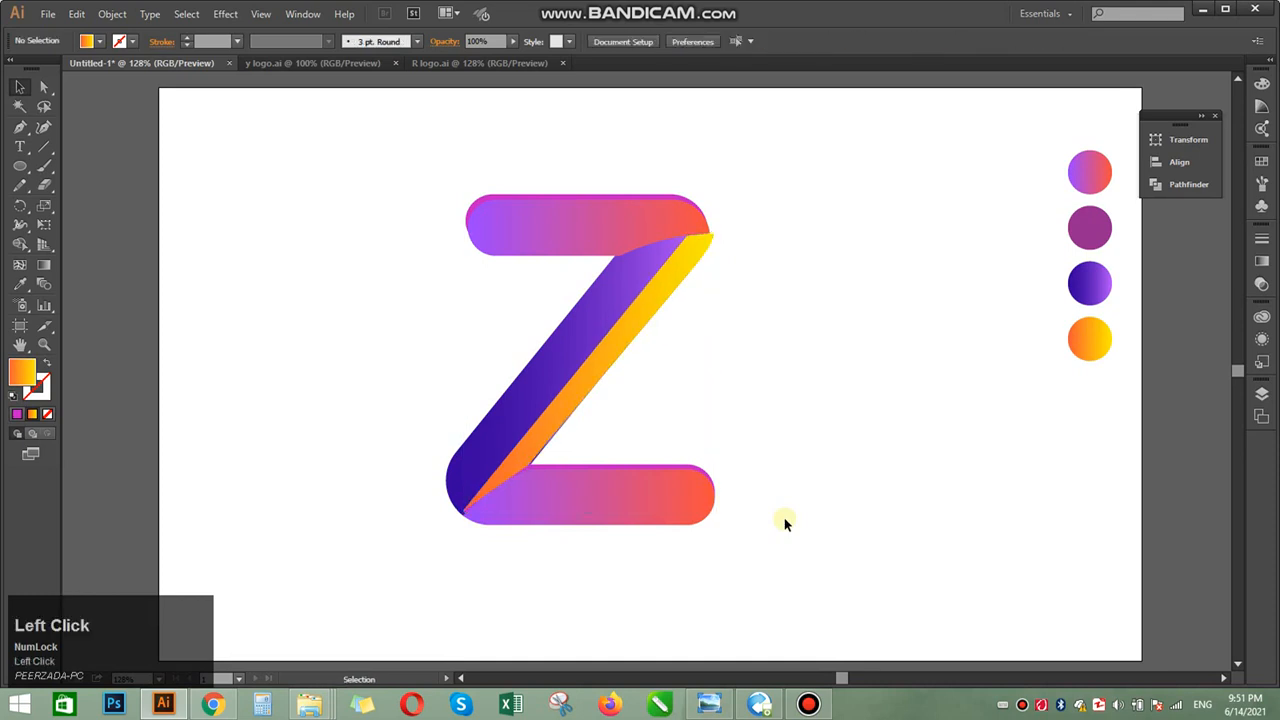
key("ctrl+z")
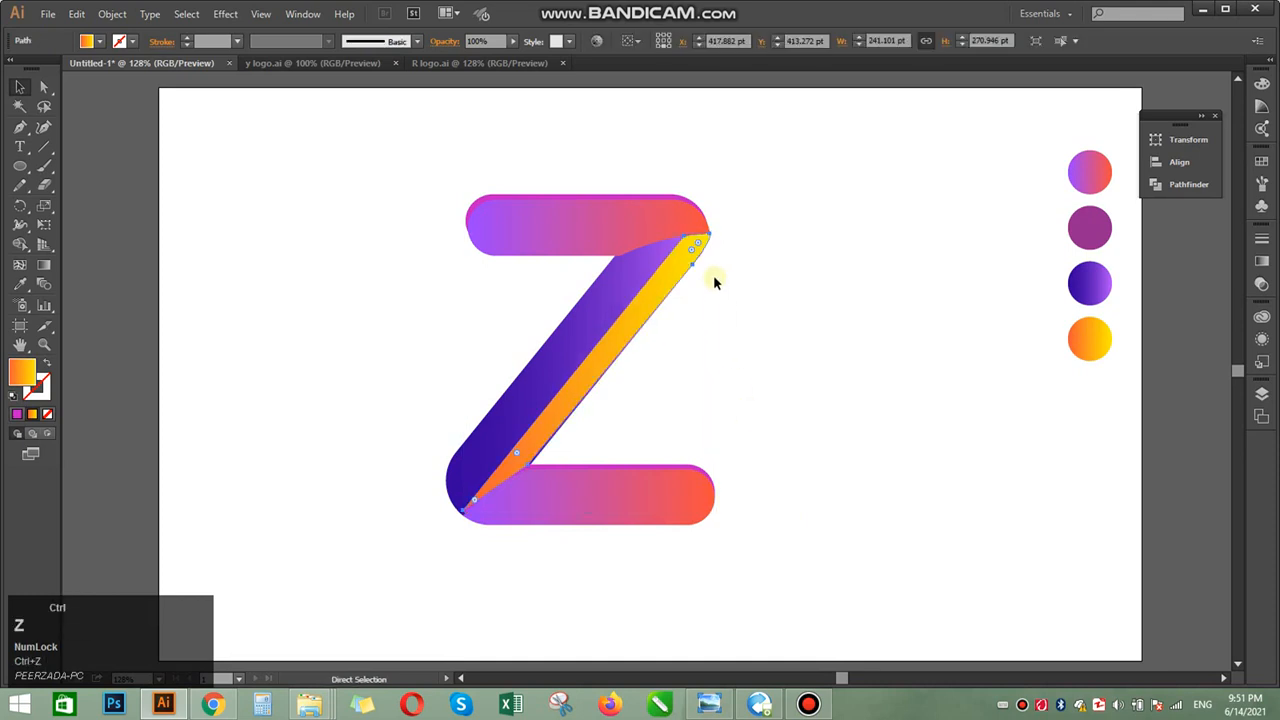
left_click(714, 282)
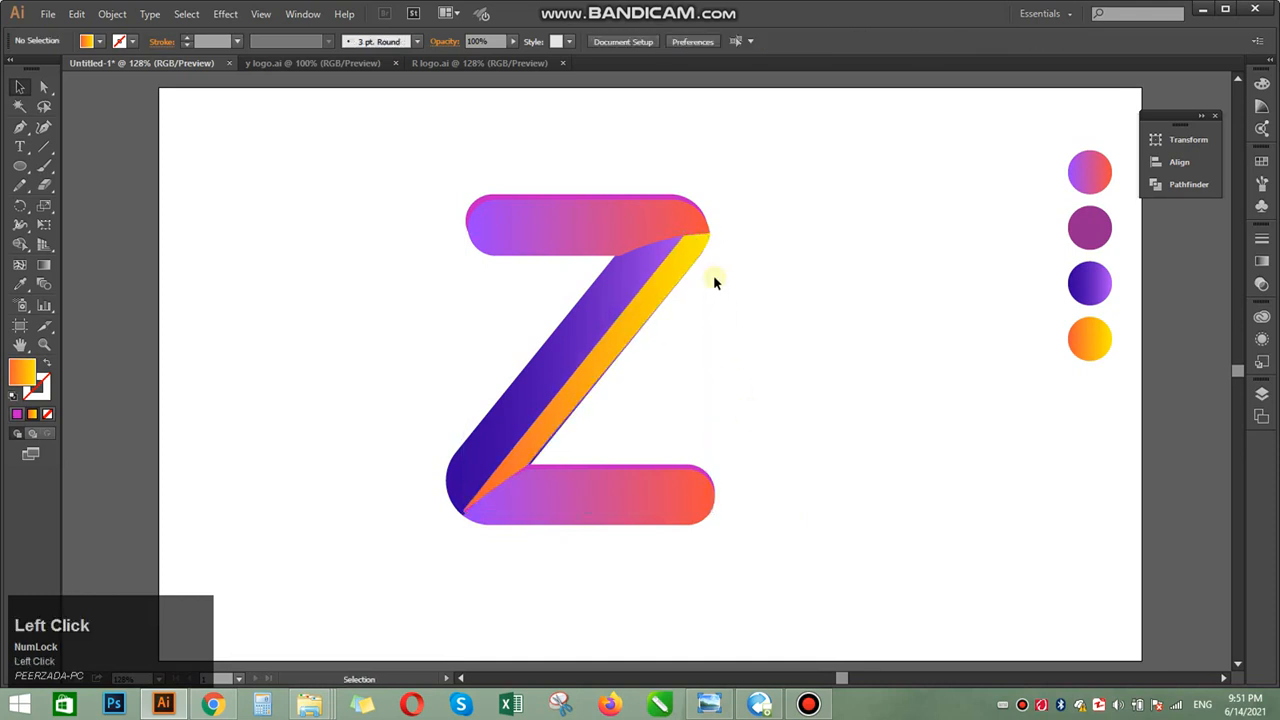
Try to draw a thin sliver with the Pen tool along the orange-yellow facet's outer edge, and undo the drawn segments.
left_click(20, 126)
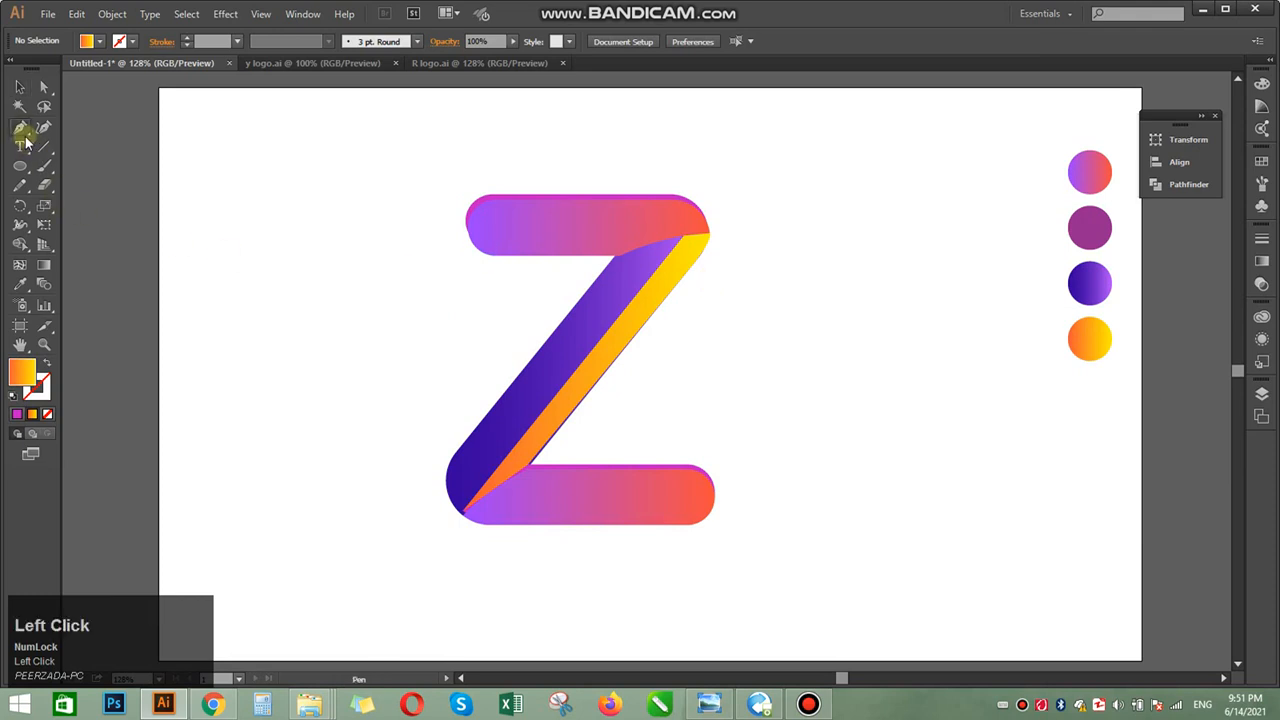
left_click(710, 233)
left_click(536, 472)
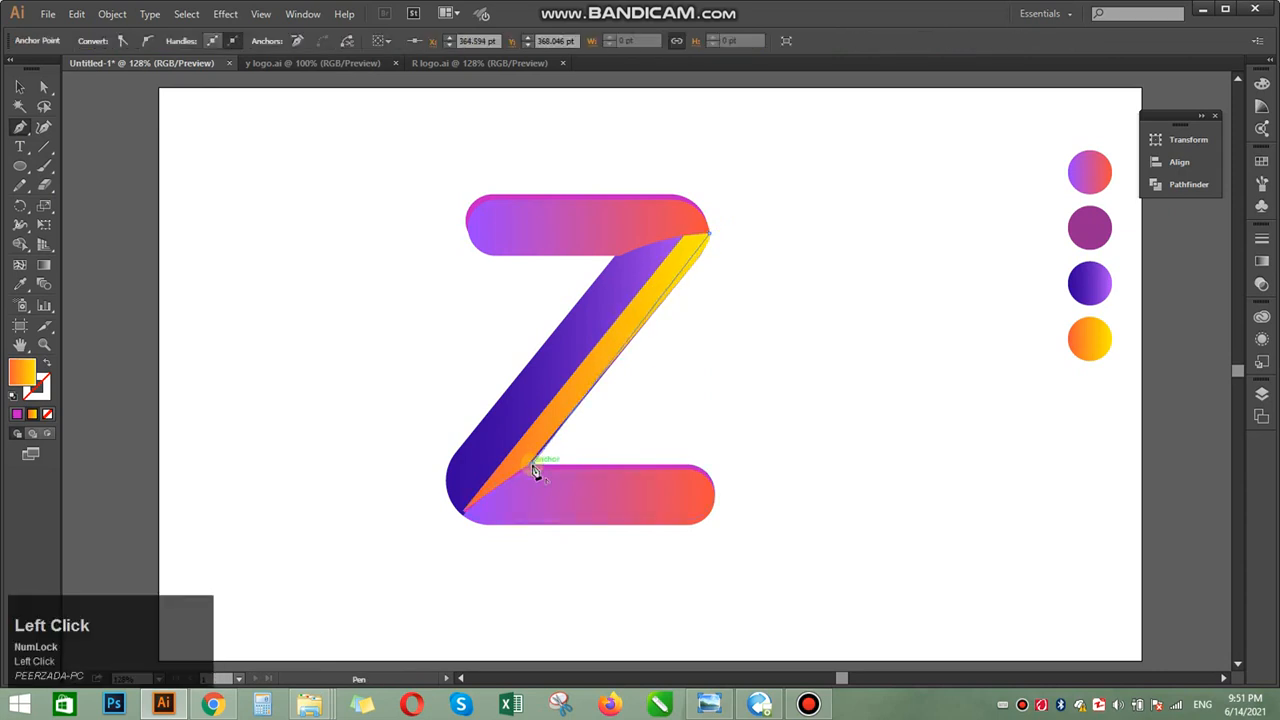
key("ctrl+z")
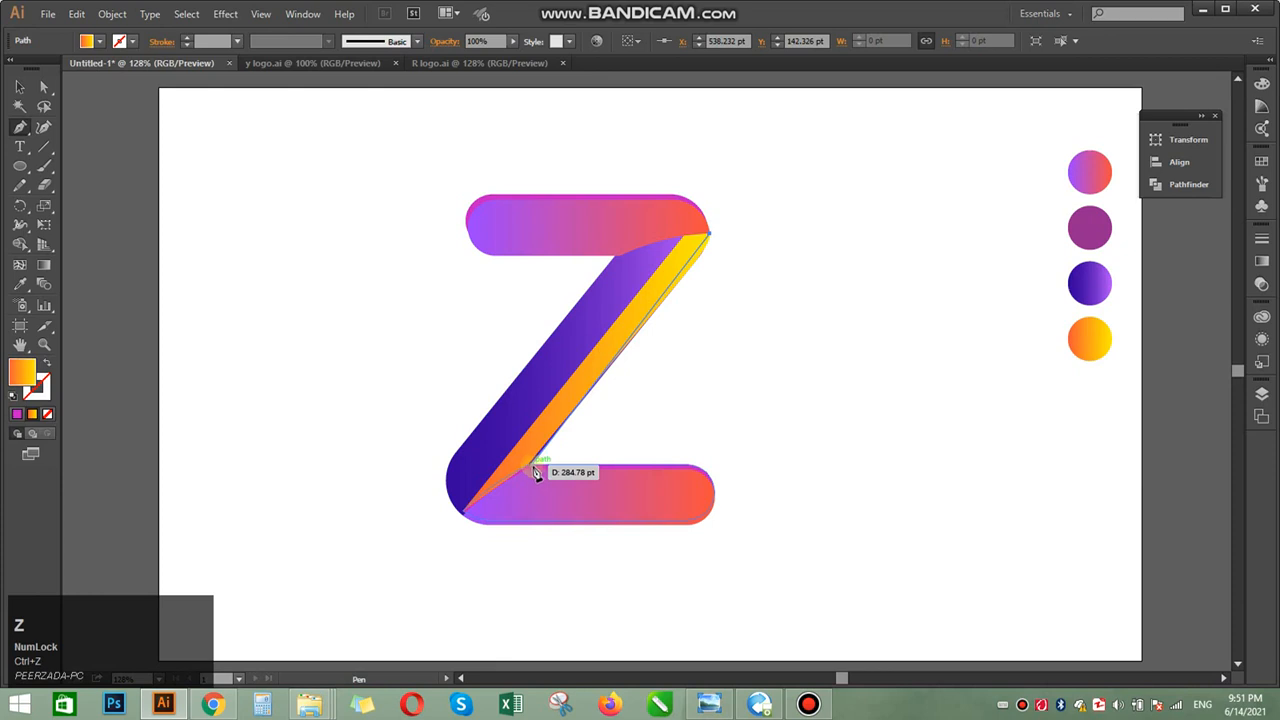
key("ctrl+z")
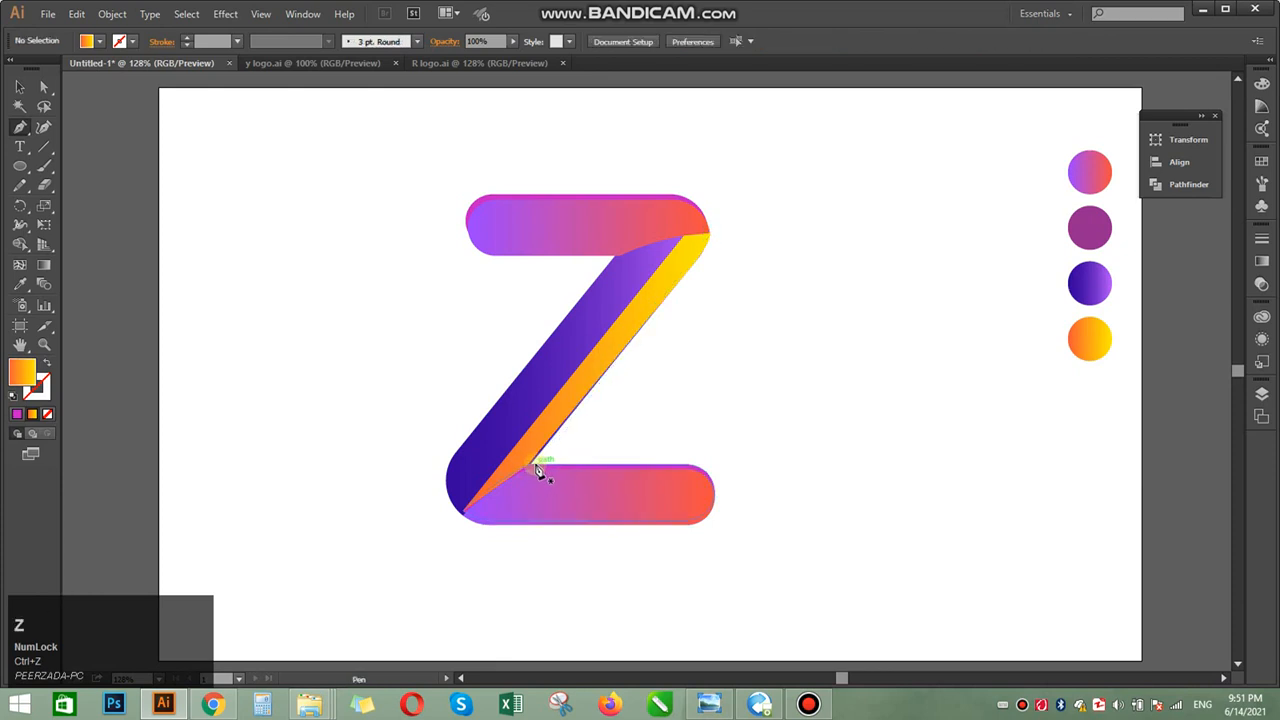
left_click(536, 472)
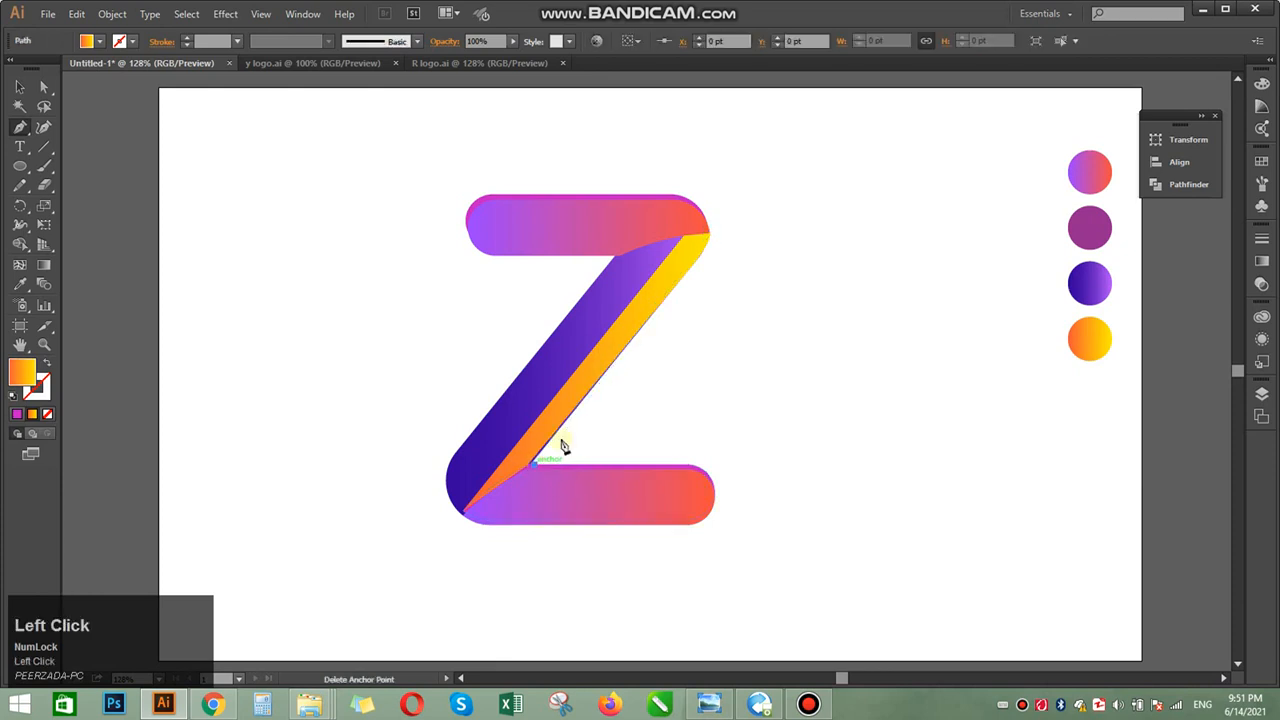
left_click(714, 243)
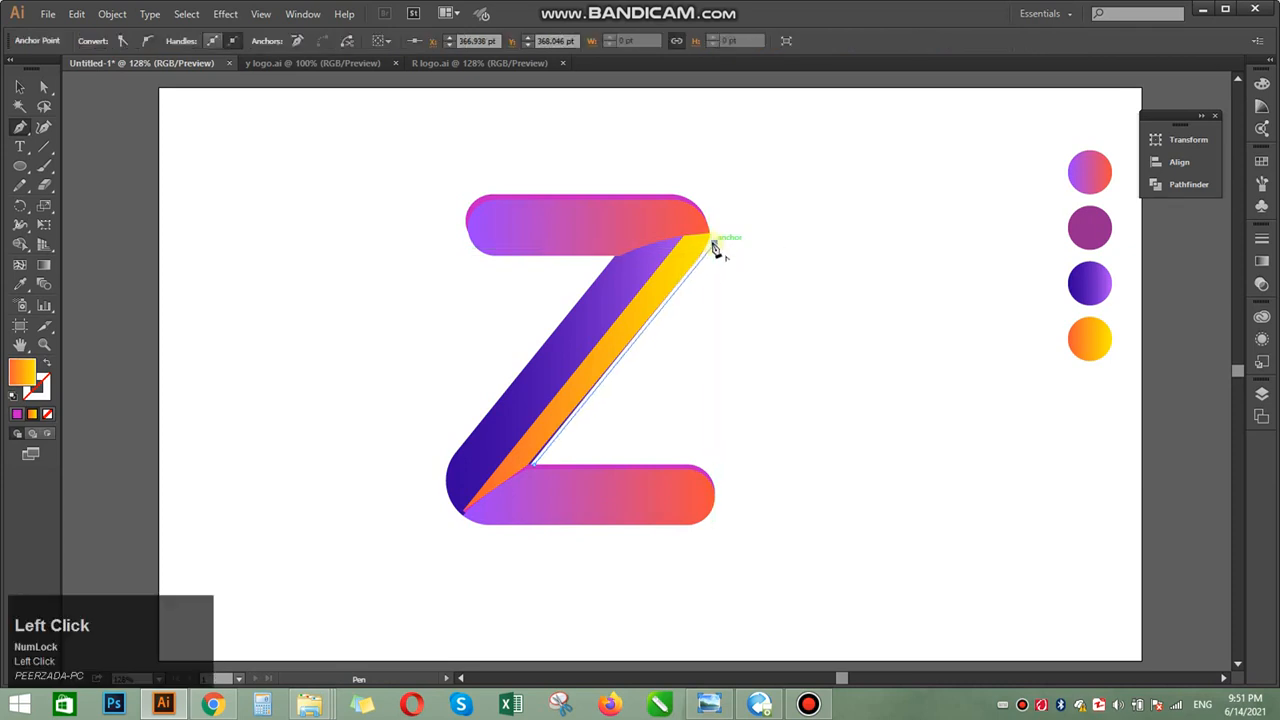
left_click_drag(708, 233, 697, 244)
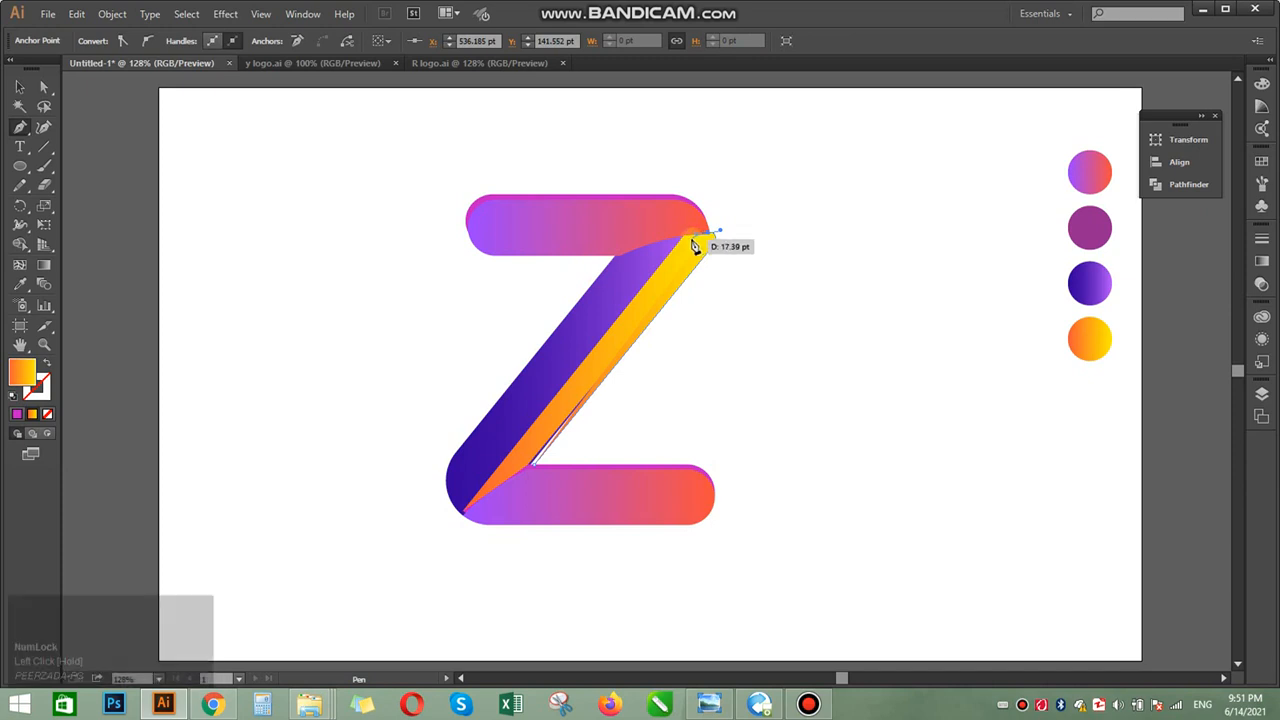
key("ctrl+z")
key("ctrl+z")
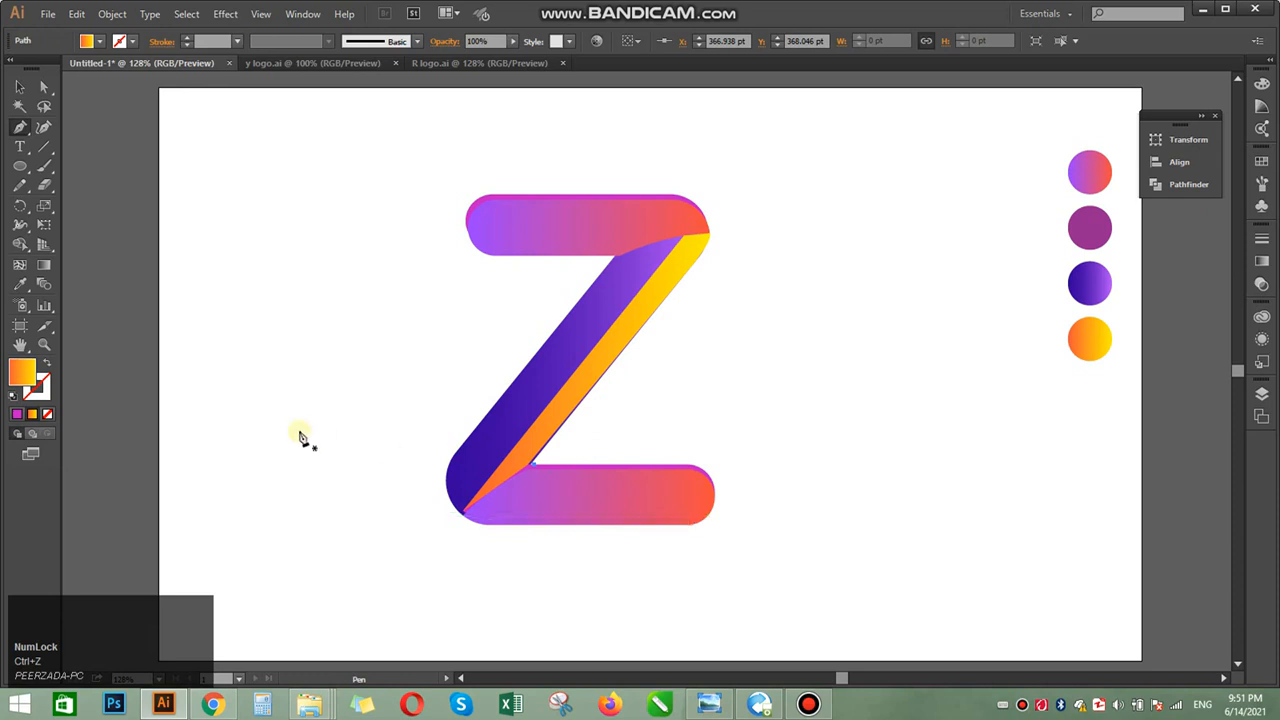
Move the orange-yellow facet slightly to the left to expose a thin purple strip along the diagonal's right edge.
left_click(13, 92)
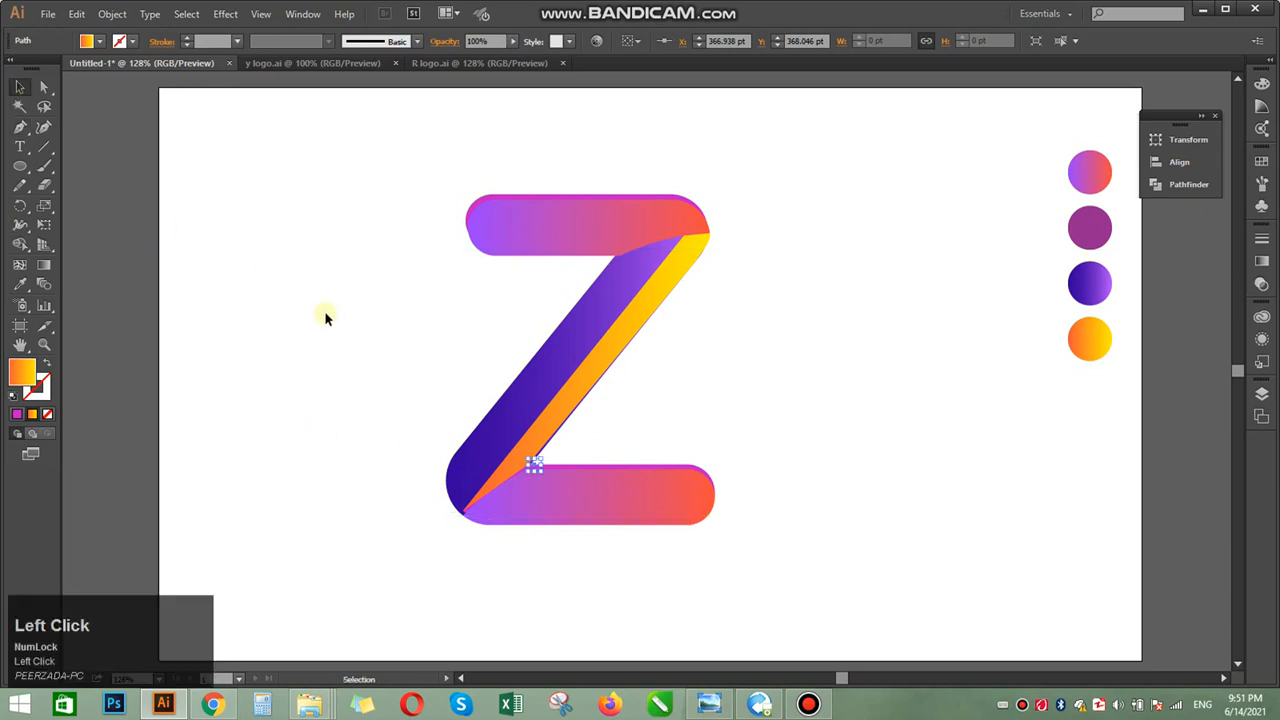
left_click(660, 396)
left_click_drag(593, 376, 587, 379)
left_click(758, 383)
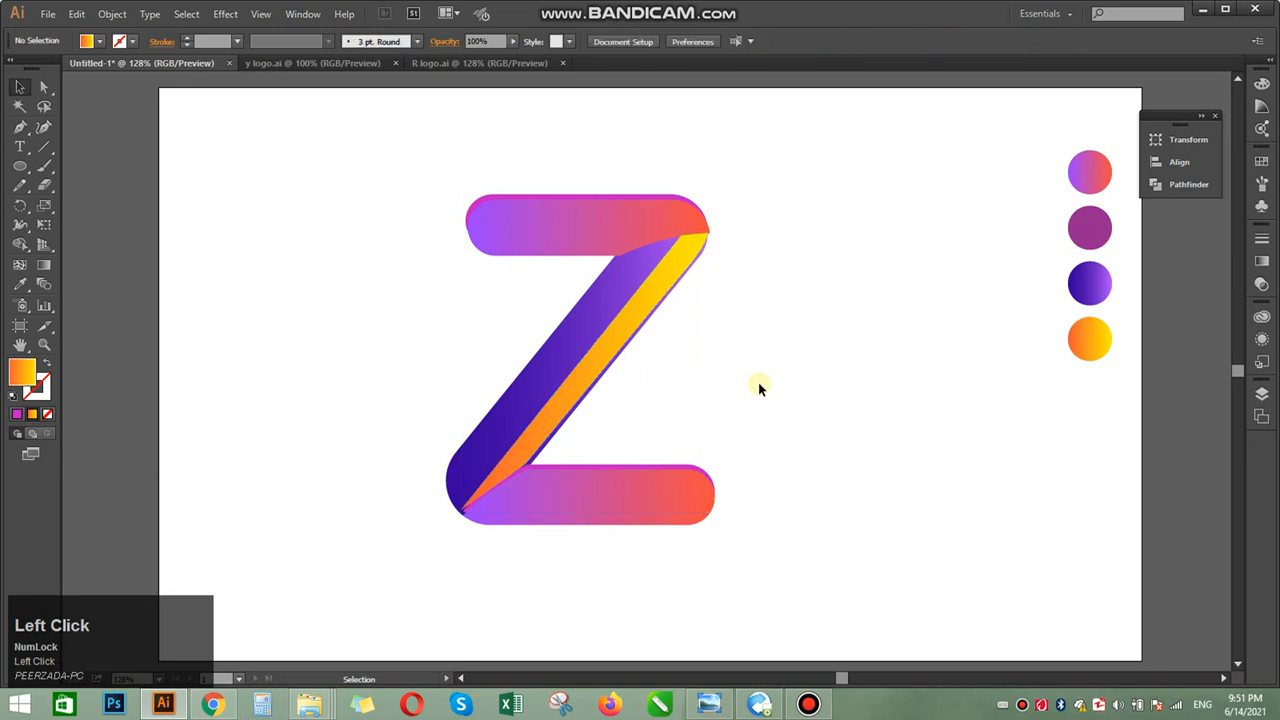
Narrow the gradient upper bar from its right end to about 234 pt wide to align with the fold.
left_click(678, 222)
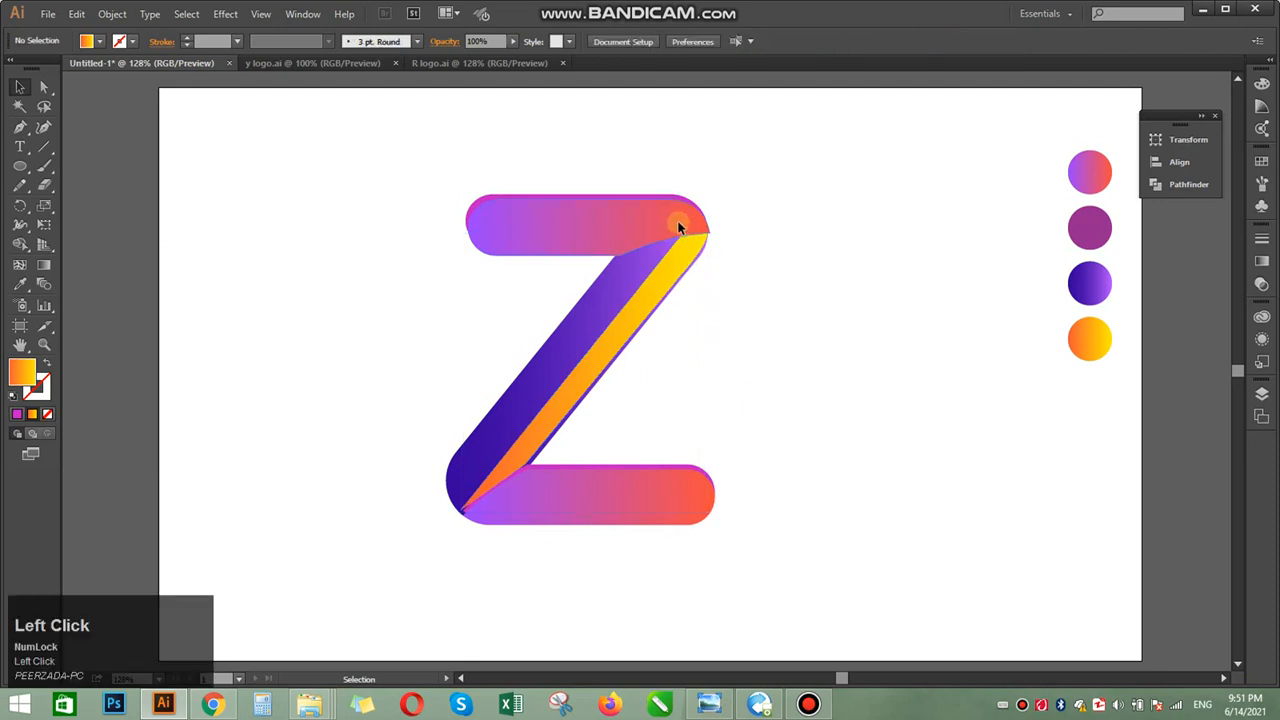
left_click_drag(714, 228, 715, 229)
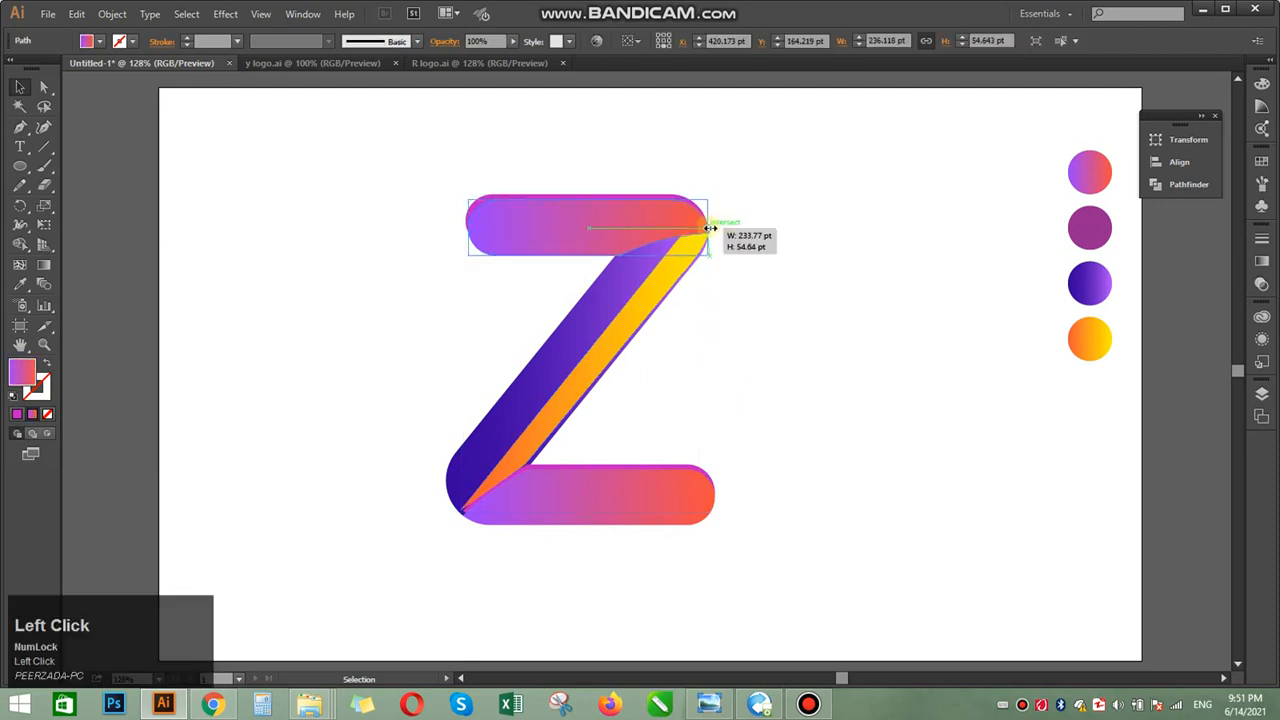
left_click(766, 249)
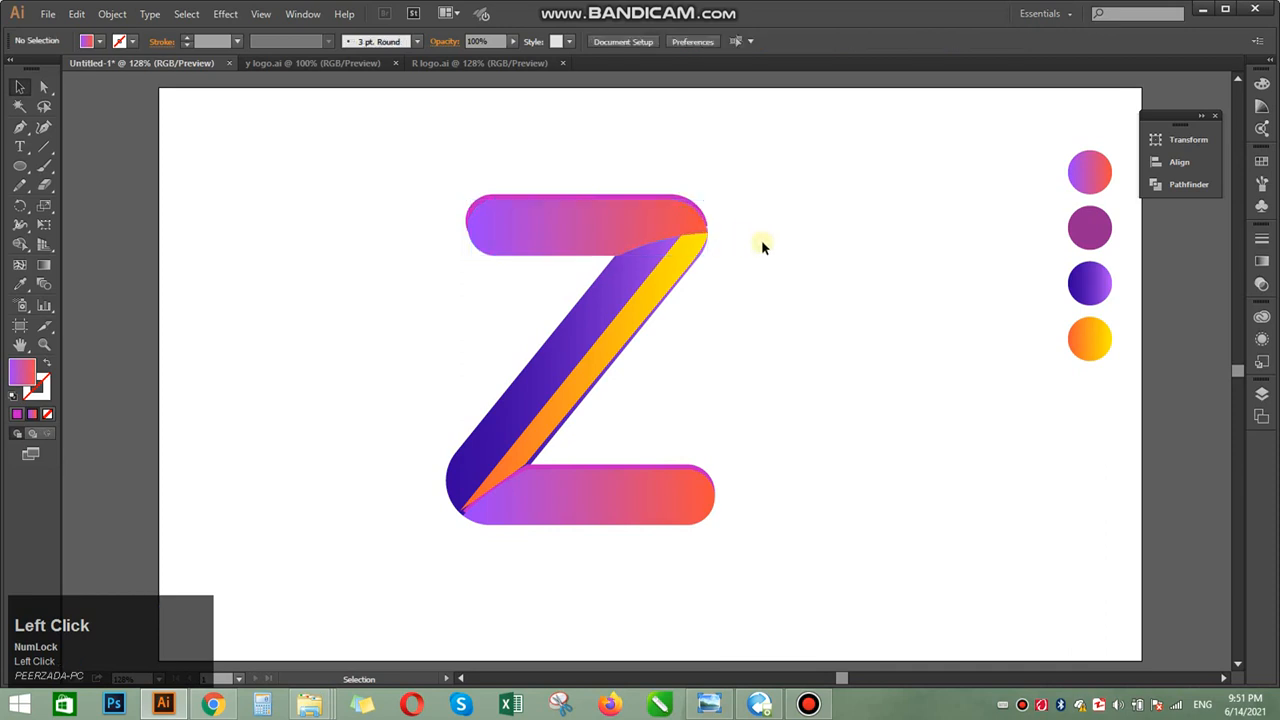